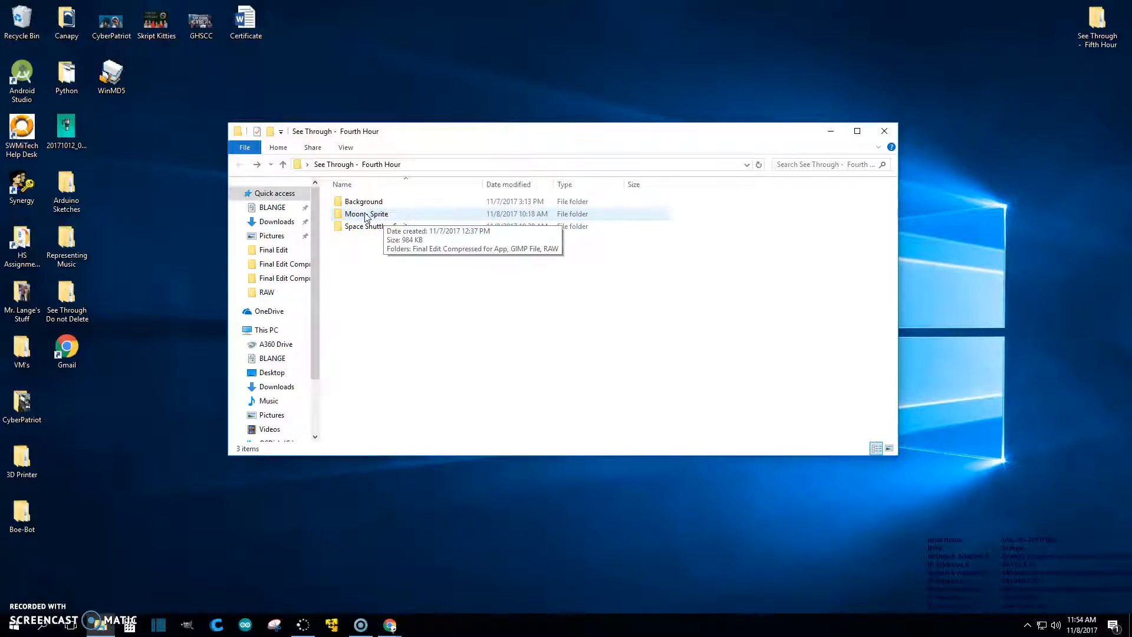
# Step: Open the Space Shuttle - Sprite folder and bring the Pexels page in Chrome onto the screen
pyautogui.click(364, 231)
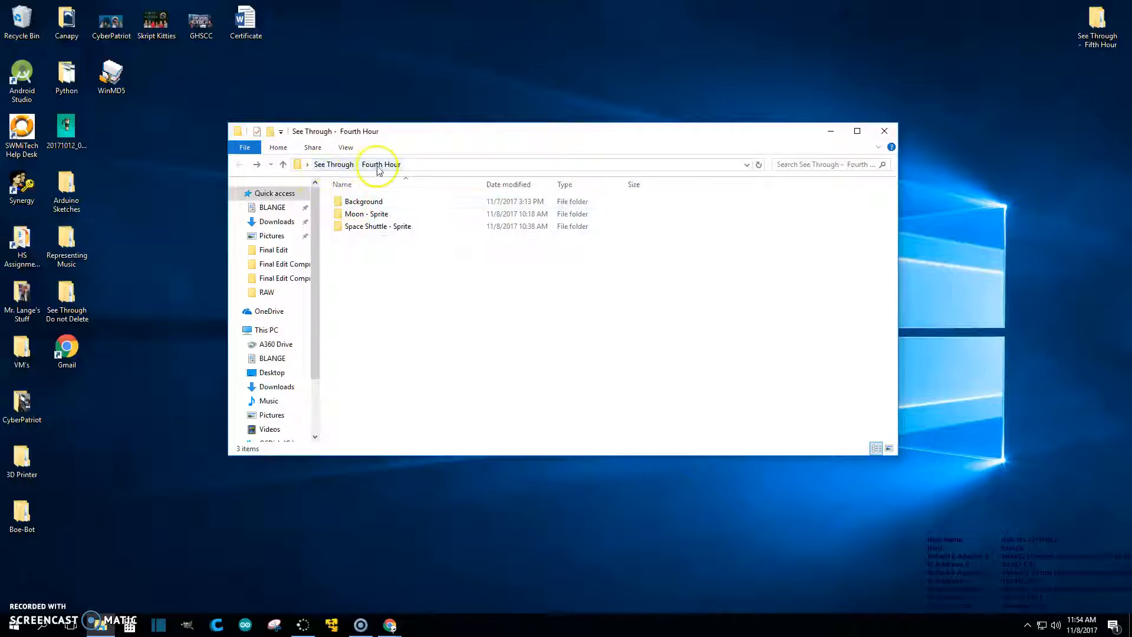
pyautogui.doubleClick(366, 227)
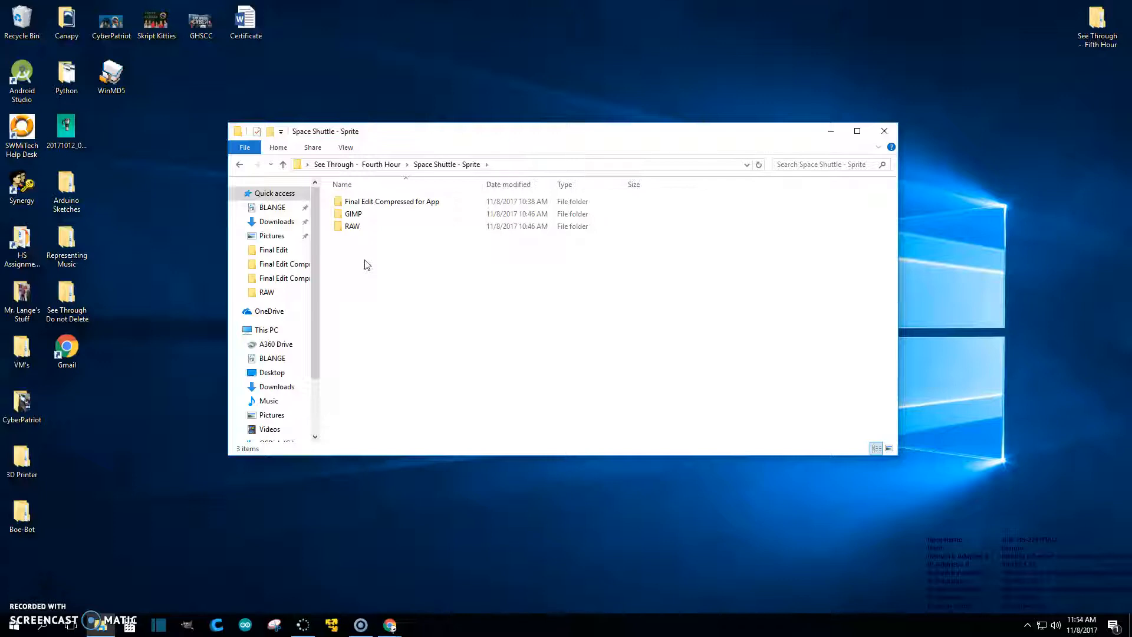
pyautogui.moveTo(1131, 12); pyautogui.dragTo(458, 0)
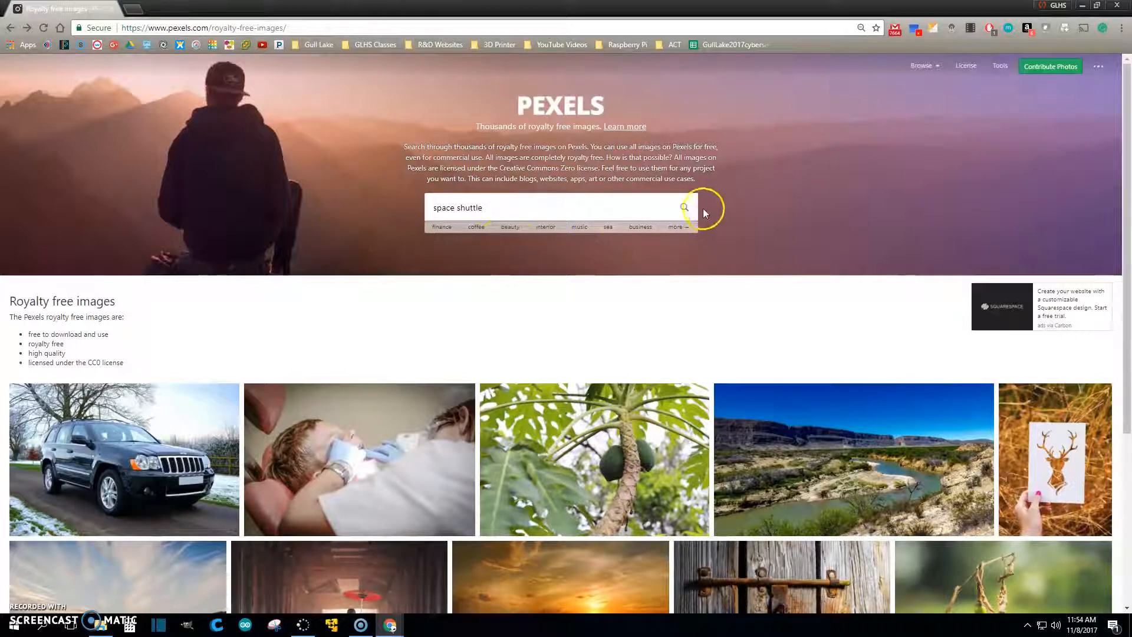
# Step: Search Pexels for 'space shuttle' and open the night launch photo's full-size JPEG
pyautogui.click(685, 208)
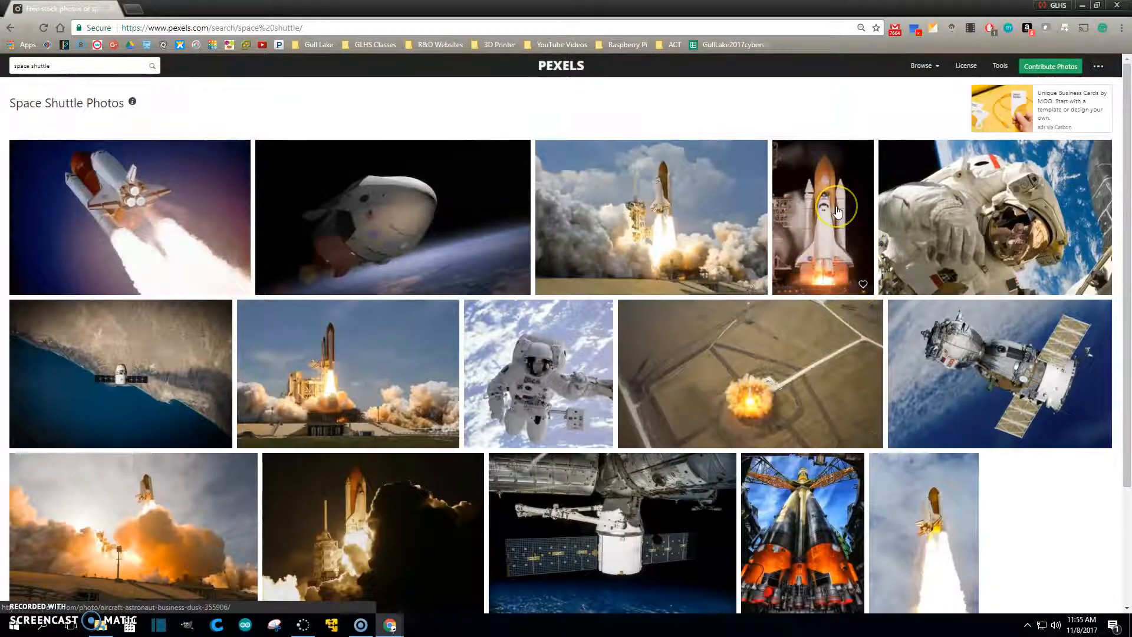
pyautogui.click(837, 212)
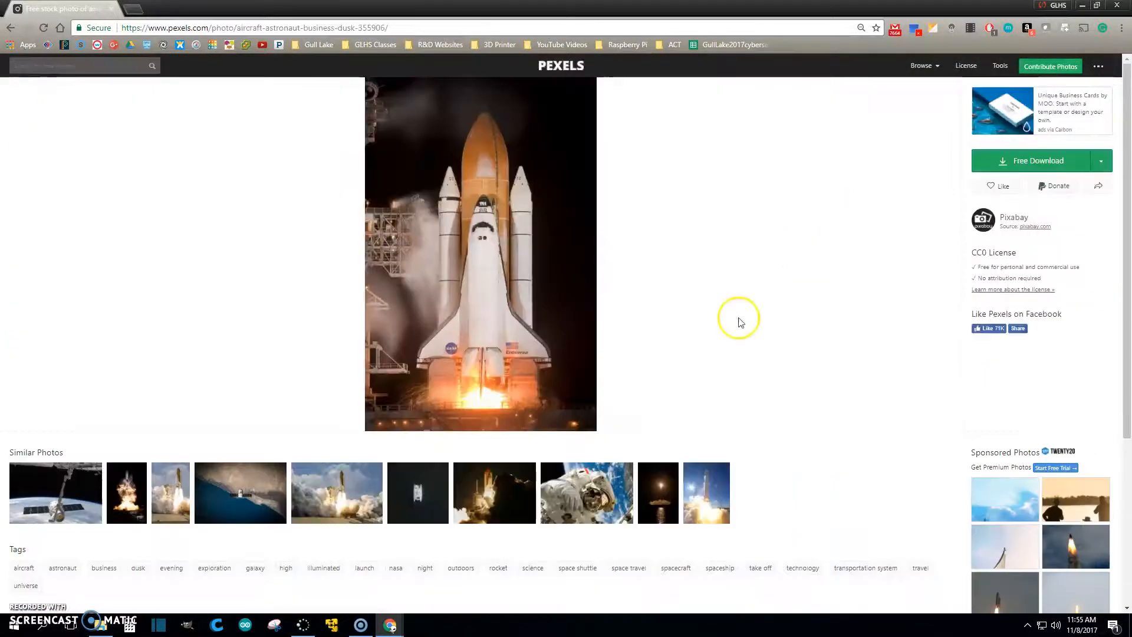
pyautogui.click(1008, 162)
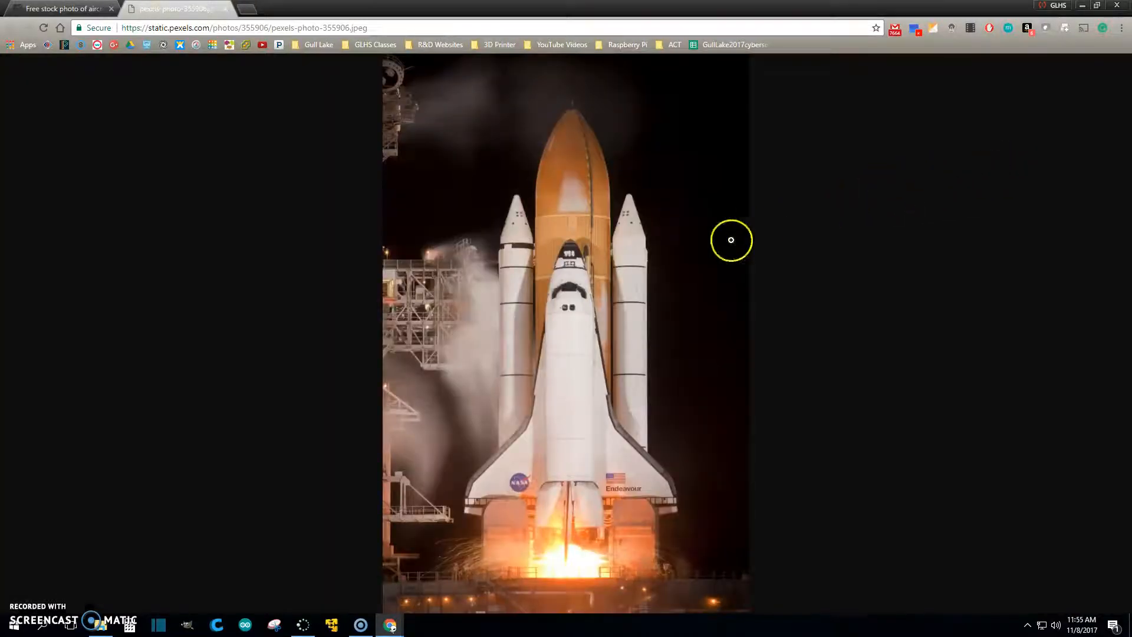
pyautogui.click(500, 268)
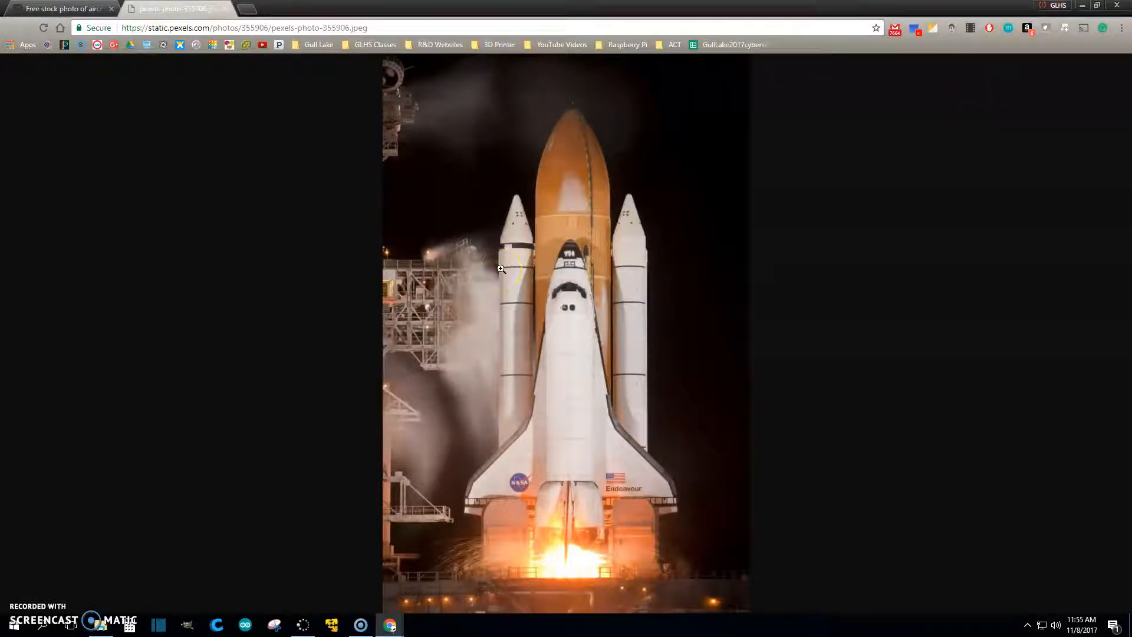
# Step: Save the night launch image into the project's RAW folder under the name Space Shuttle.jpeg
pyautogui.rightClick(497, 229)
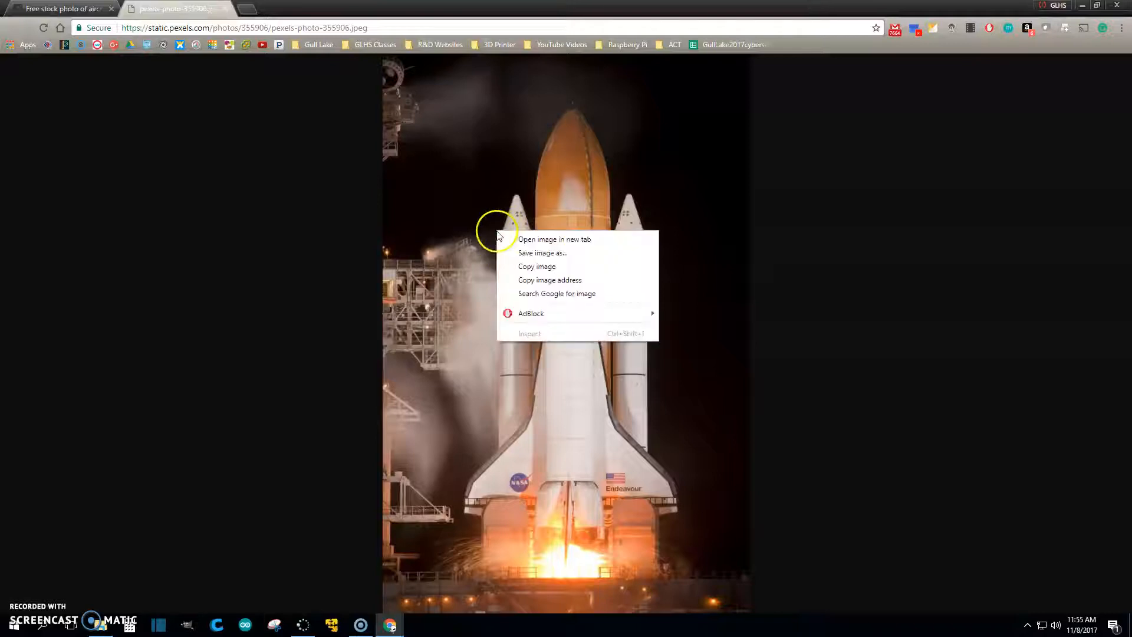
pyautogui.click(537, 253)
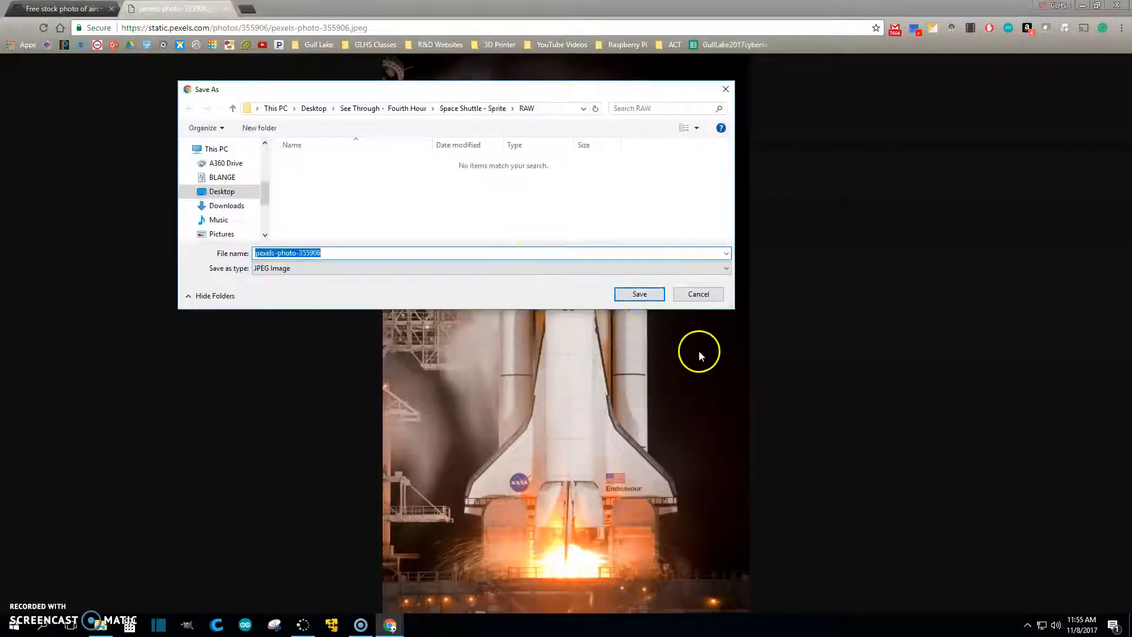
pyautogui.click(468, 110)
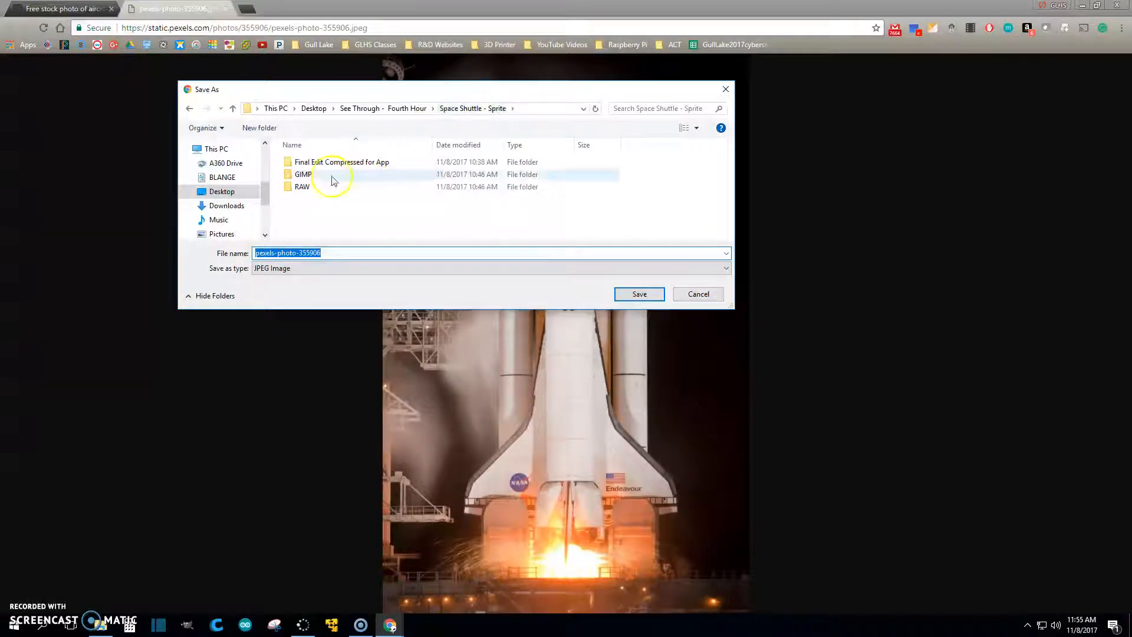
pyautogui.doubleClick(306, 187)
pyautogui.click(329, 255)
pyautogui.doubleClick(333, 255)
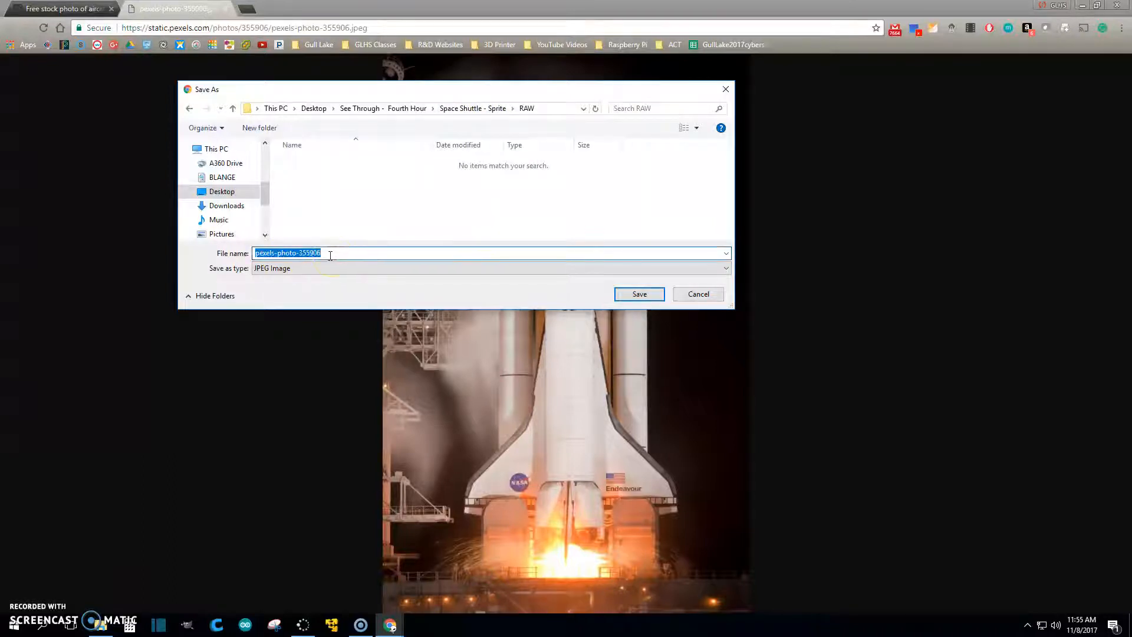
pyautogui.write('Moon')
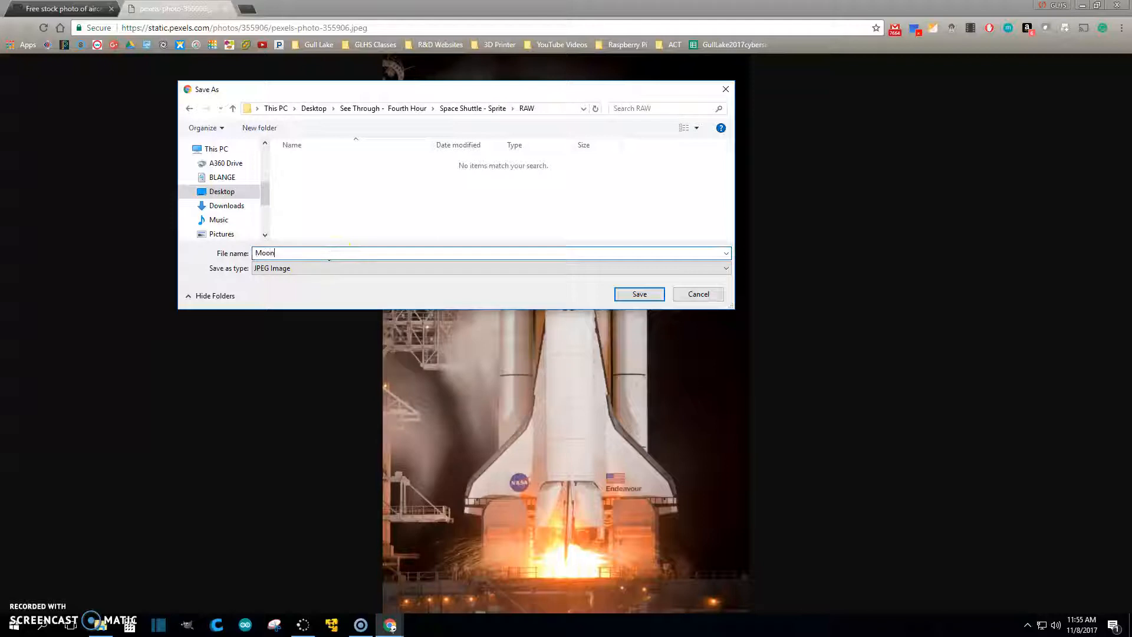
pyautogui.press('BackSpace')
pyautogui.write('Space Shuttle')
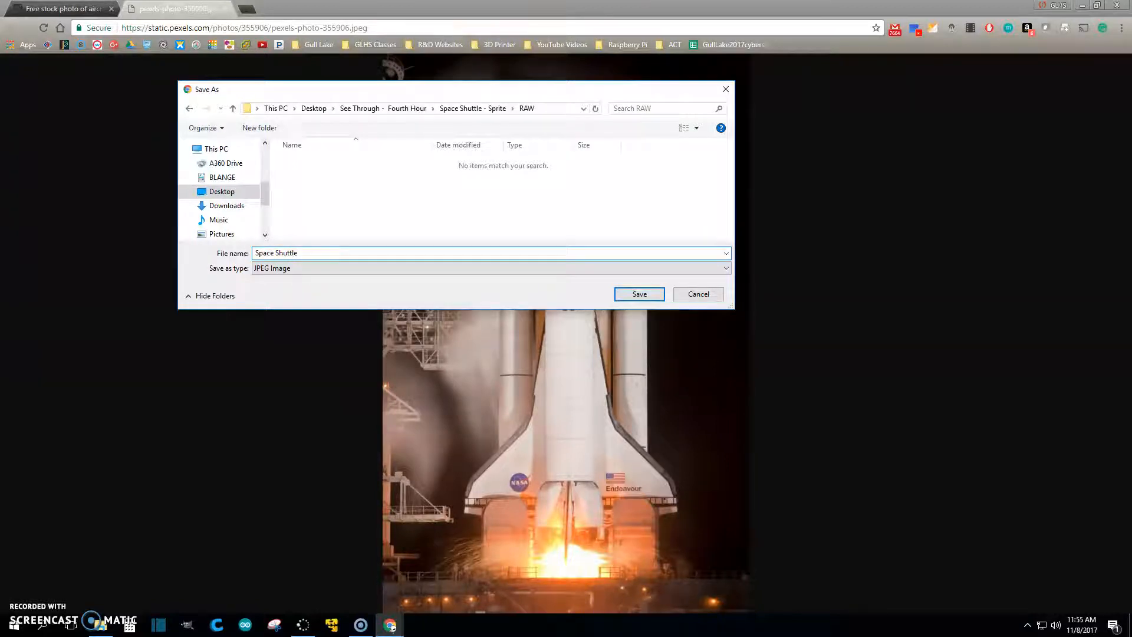
pyautogui.click(639, 294)
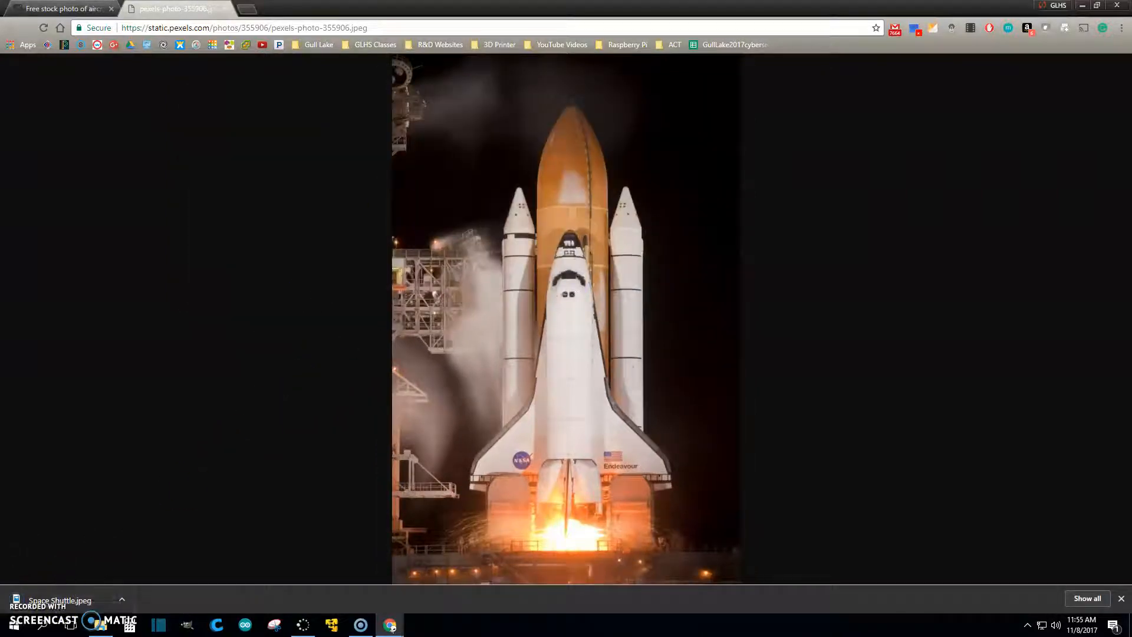
# Step: Preview Space Shuttle.jpeg from the RAW folder in Photos, close it, and launch GIMP
pyautogui.moveTo(554, 7); pyautogui.dragTo(1131, 227)
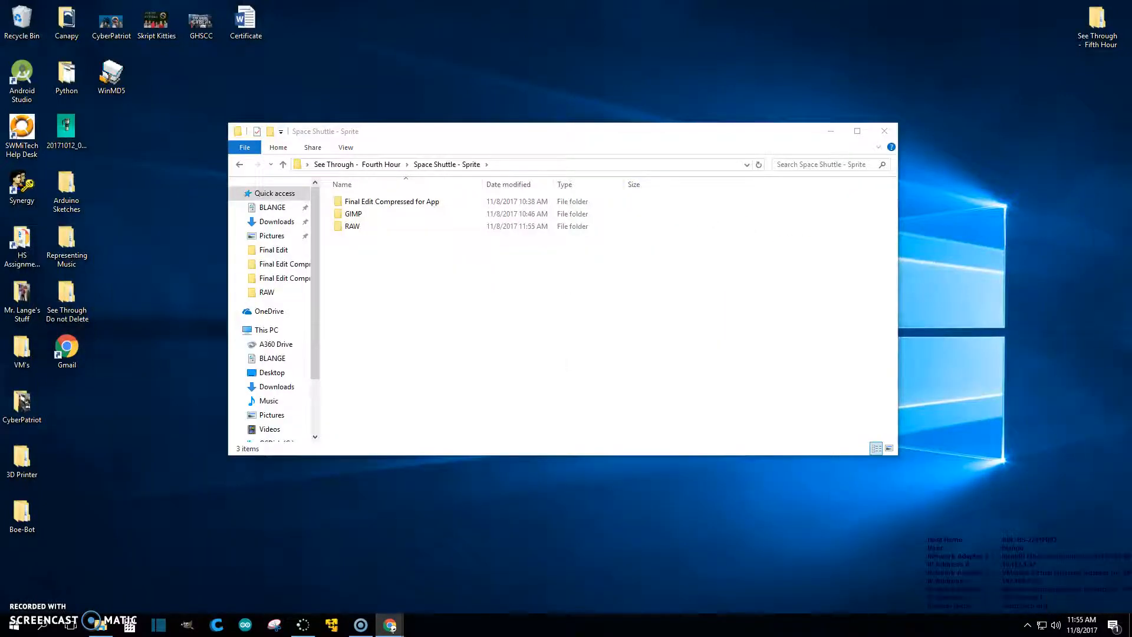
pyautogui.doubleClick(352, 227)
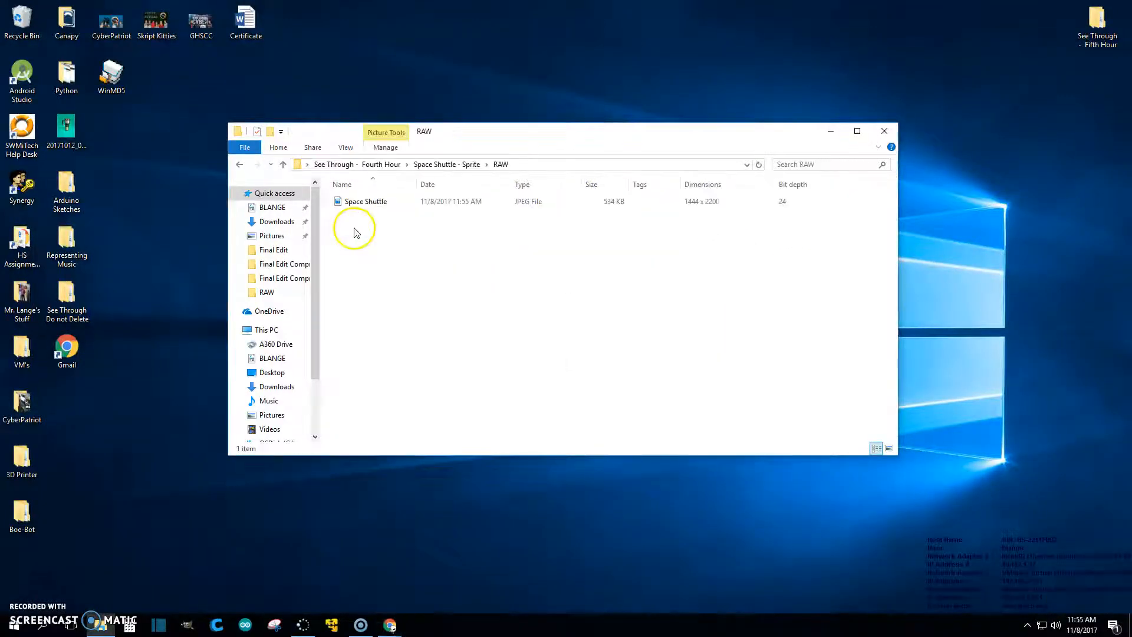
pyautogui.doubleClick(363, 203)
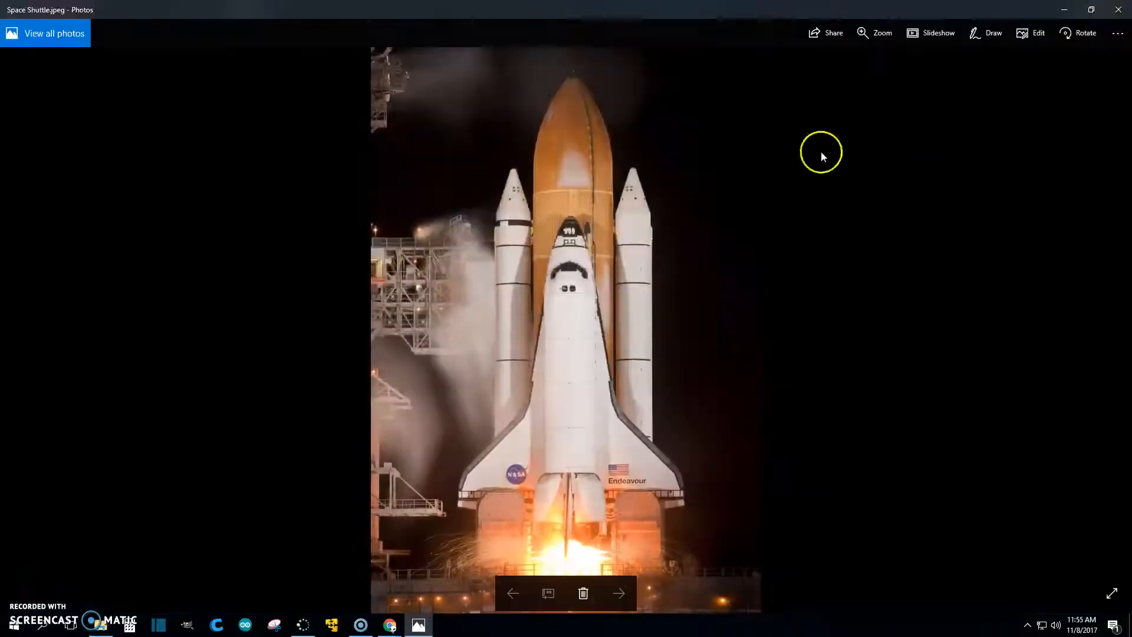
pyautogui.click(1120, 10)
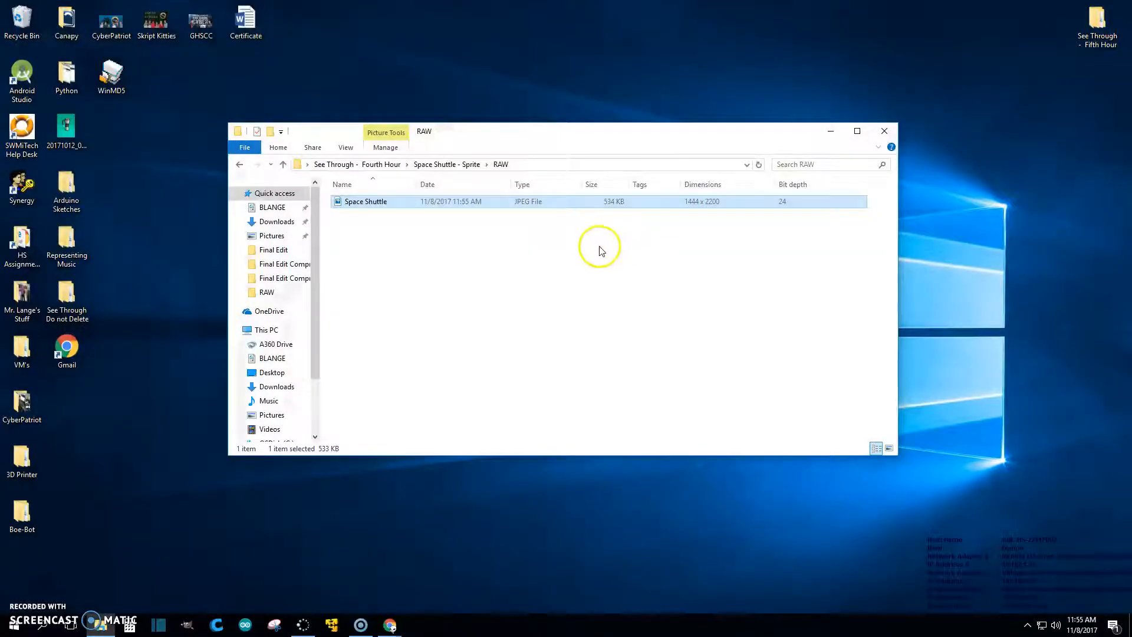
pyautogui.moveTo(471, 133); pyautogui.dragTo(610, 148)
pyautogui.click(187, 624)
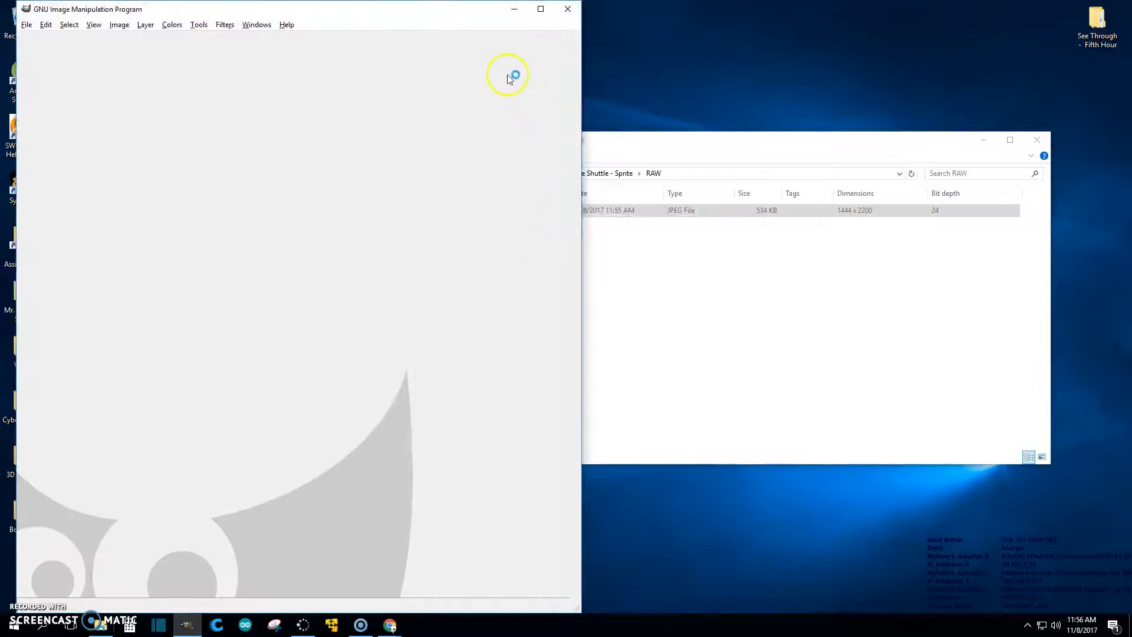
# Step: Open the shuttle JPEG in GIMP and save it as Space Shuttle.xcf in the GIMP folder
pyautogui.click(654, 265)
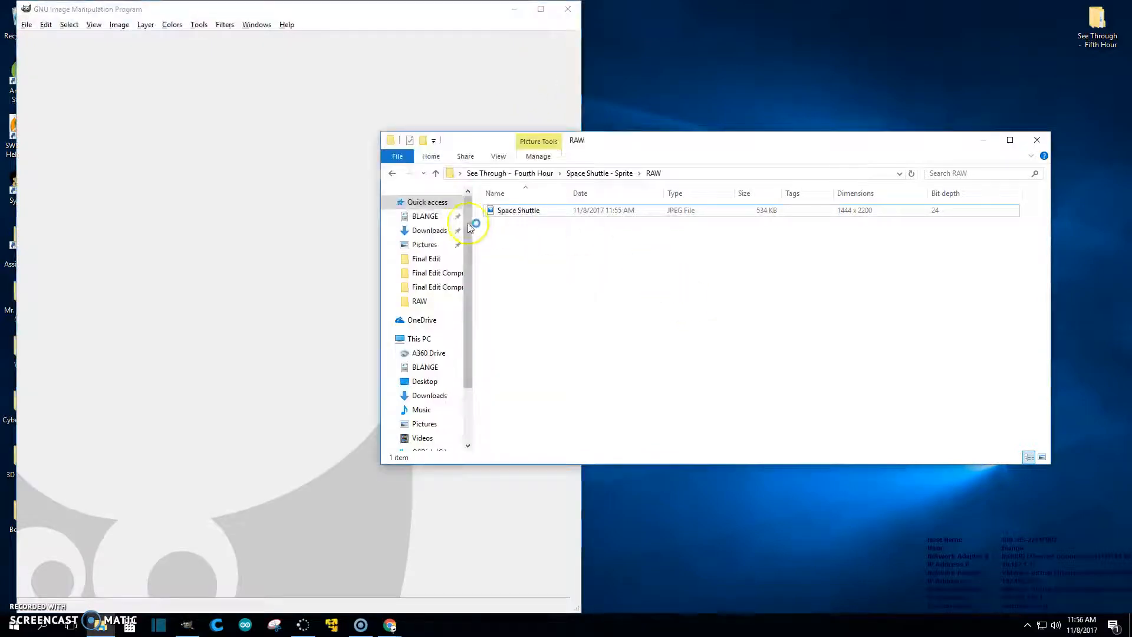
pyautogui.moveTo(508, 213); pyautogui.dragTo(294, 251)
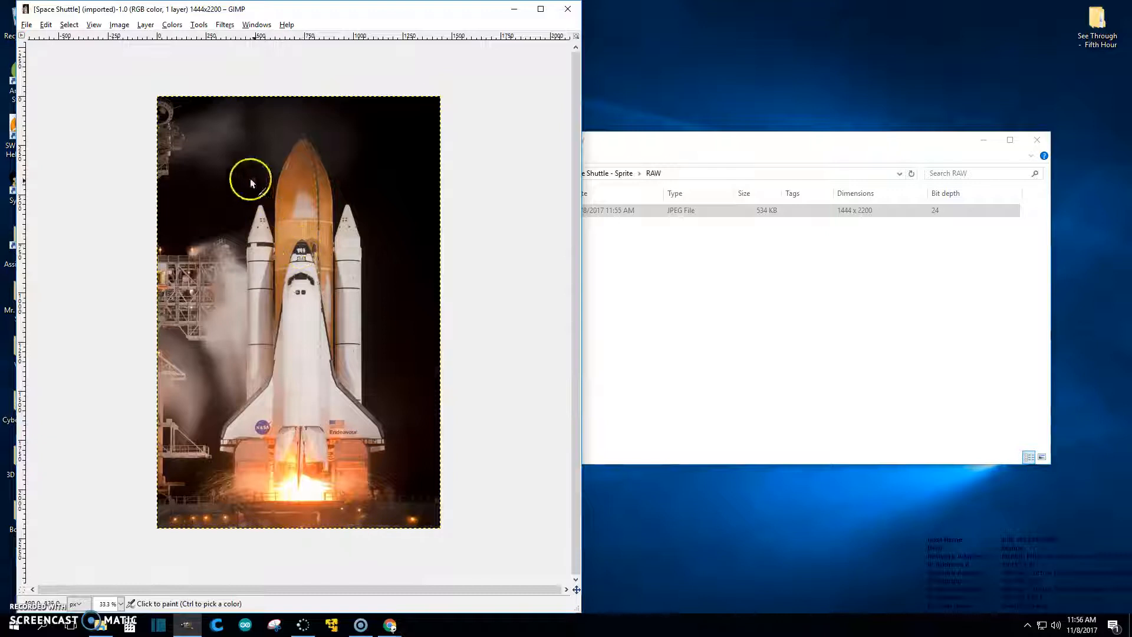
pyautogui.click(27, 27)
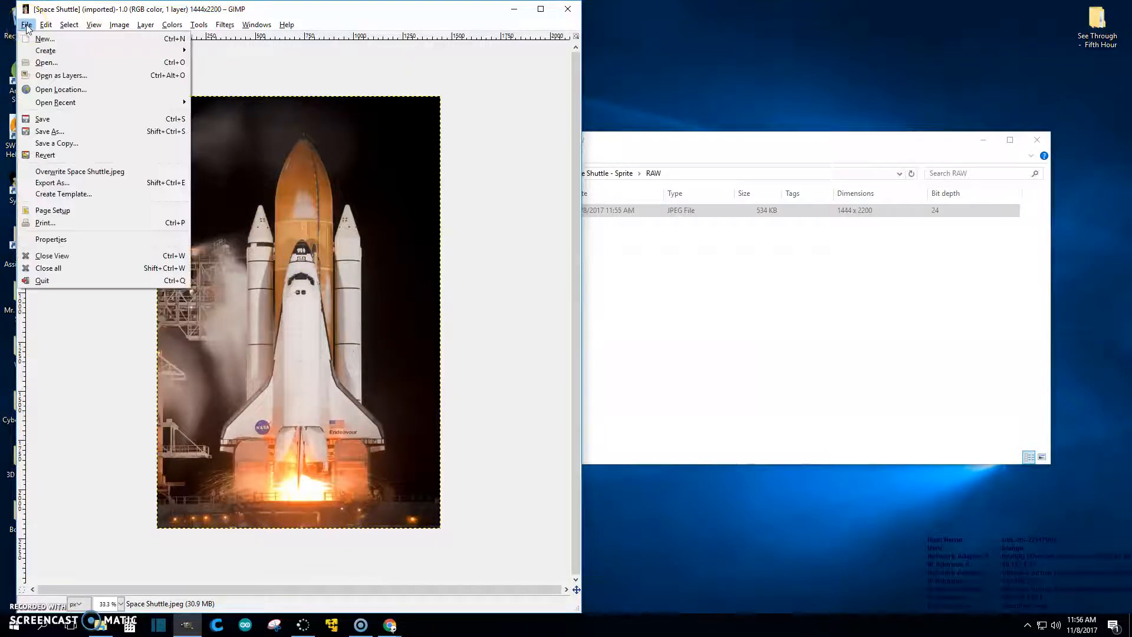
pyautogui.click(56, 132)
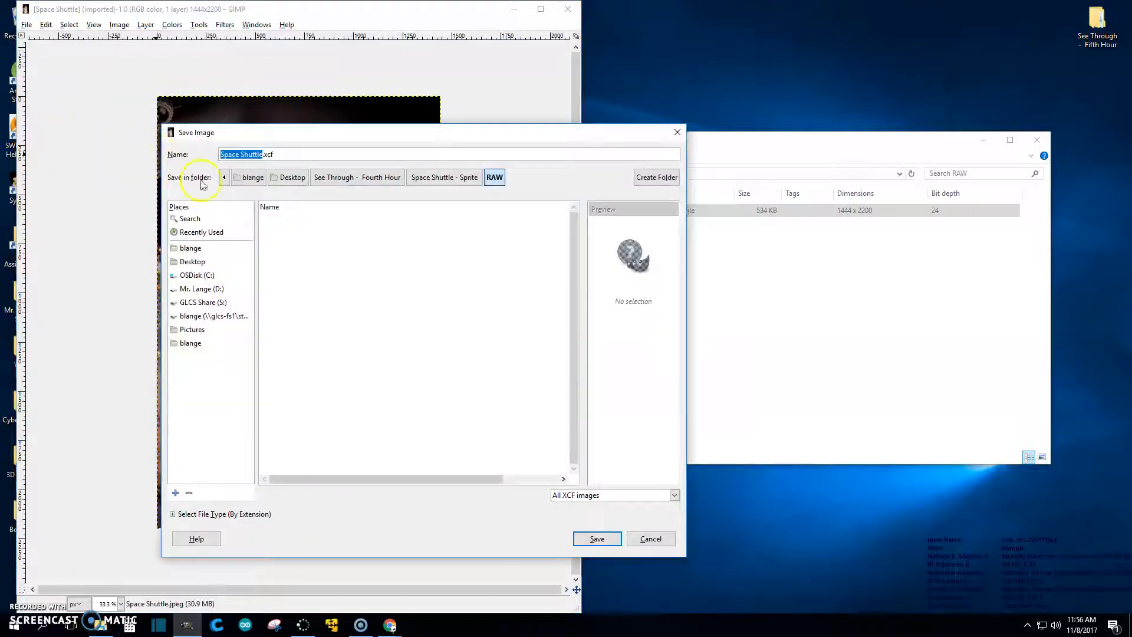
pyautogui.click(430, 183)
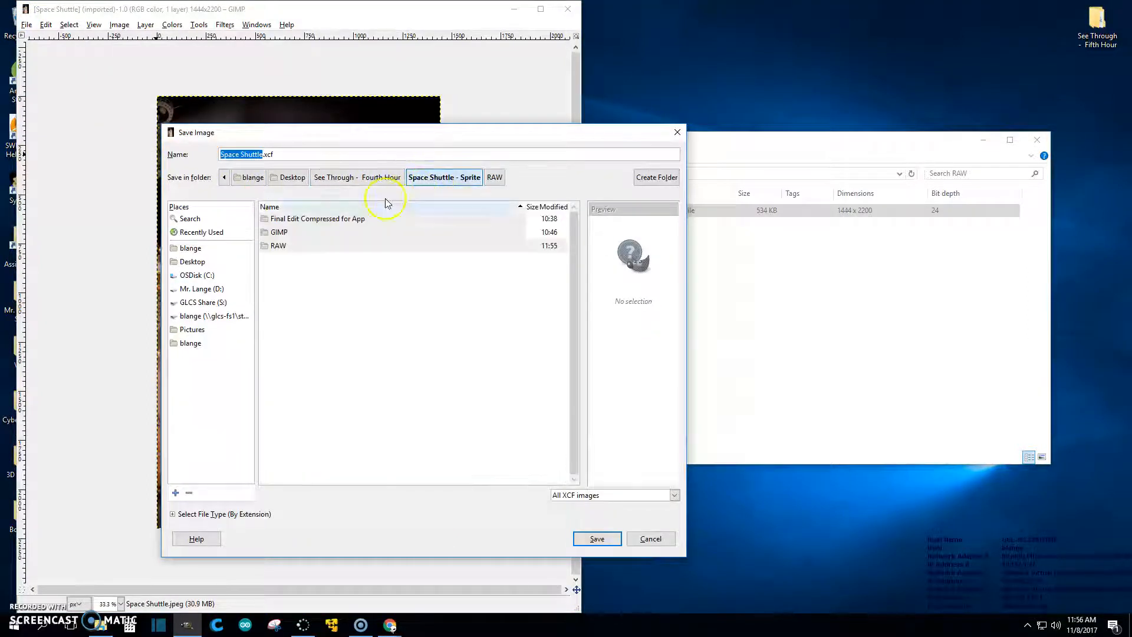
pyautogui.doubleClick(277, 233)
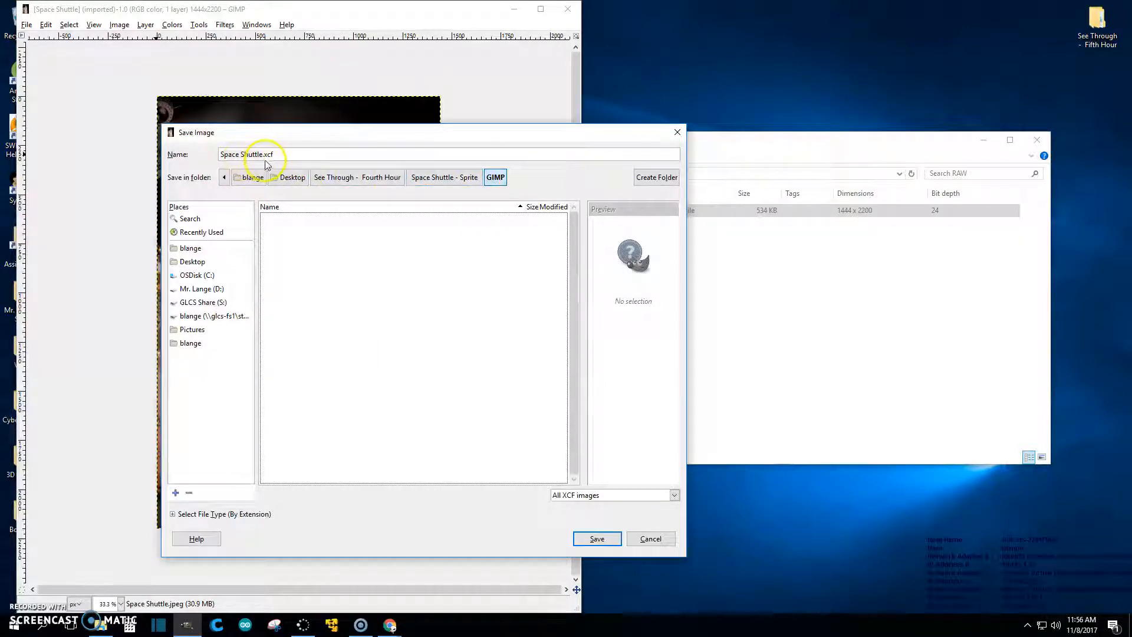
pyautogui.click(595, 540)
# Step: Check the GIMP folder in File Explorer for the saved XCF, then close Explorer
pyautogui.click(632, 389)
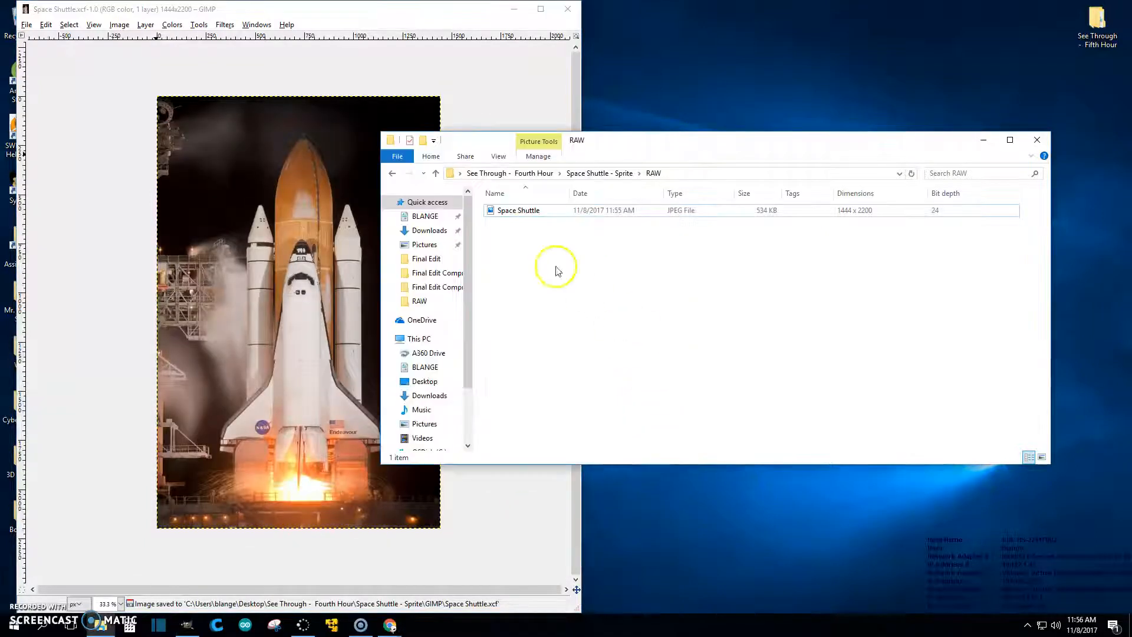
pyautogui.click(392, 173)
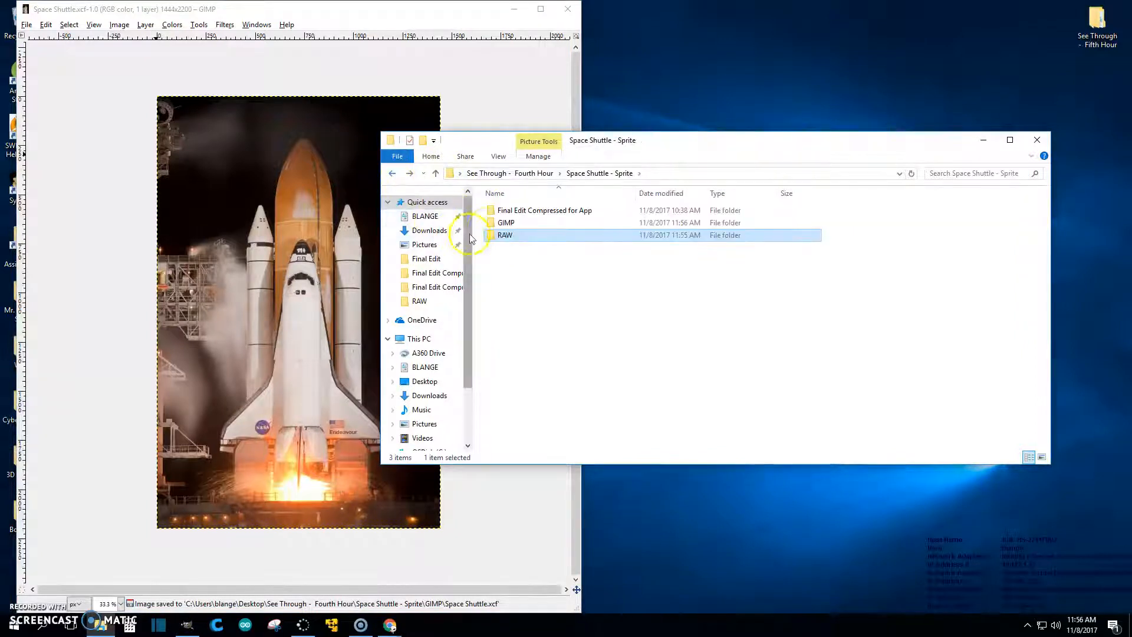
pyautogui.doubleClick(508, 223)
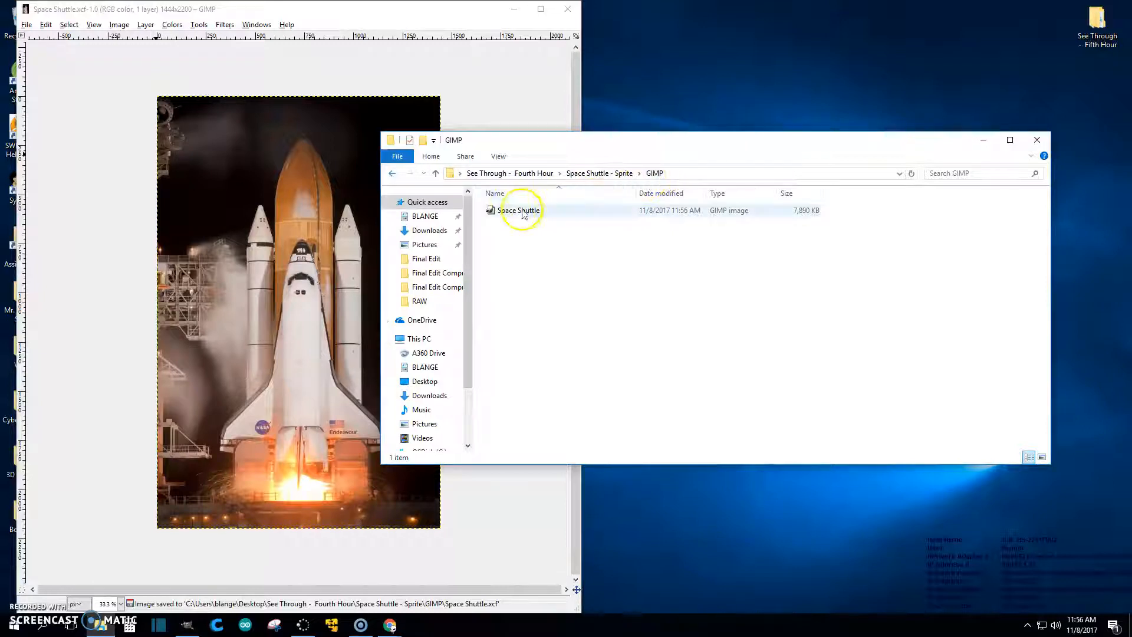
pyautogui.click(1042, 139)
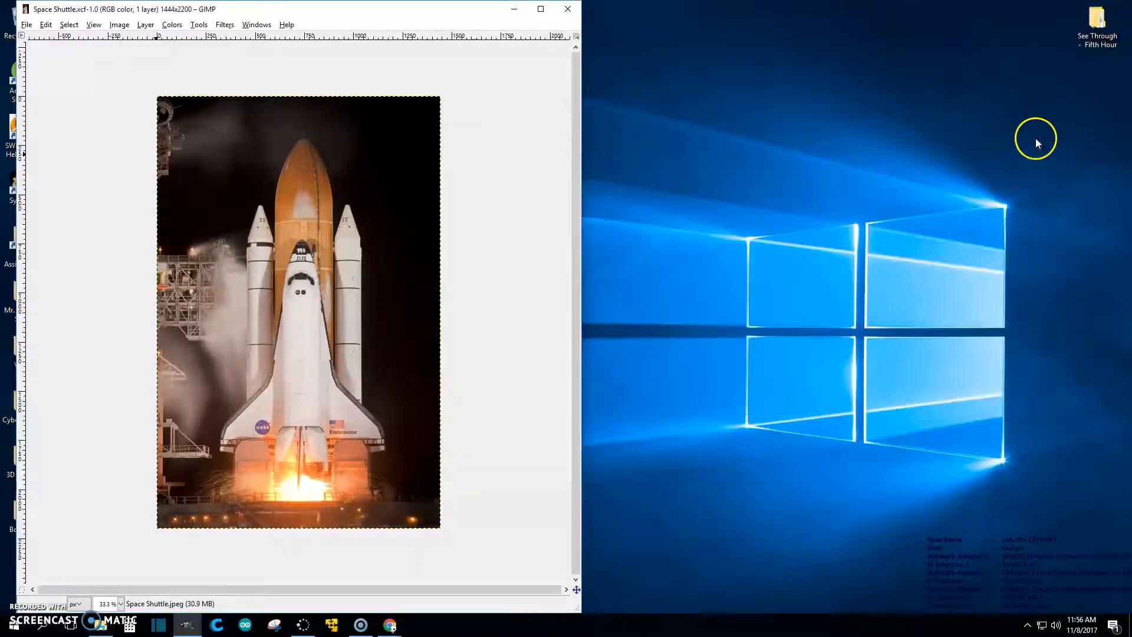
# Step: Open a new floating toolbox and park it beside the image window
pyautogui.click(256, 26)
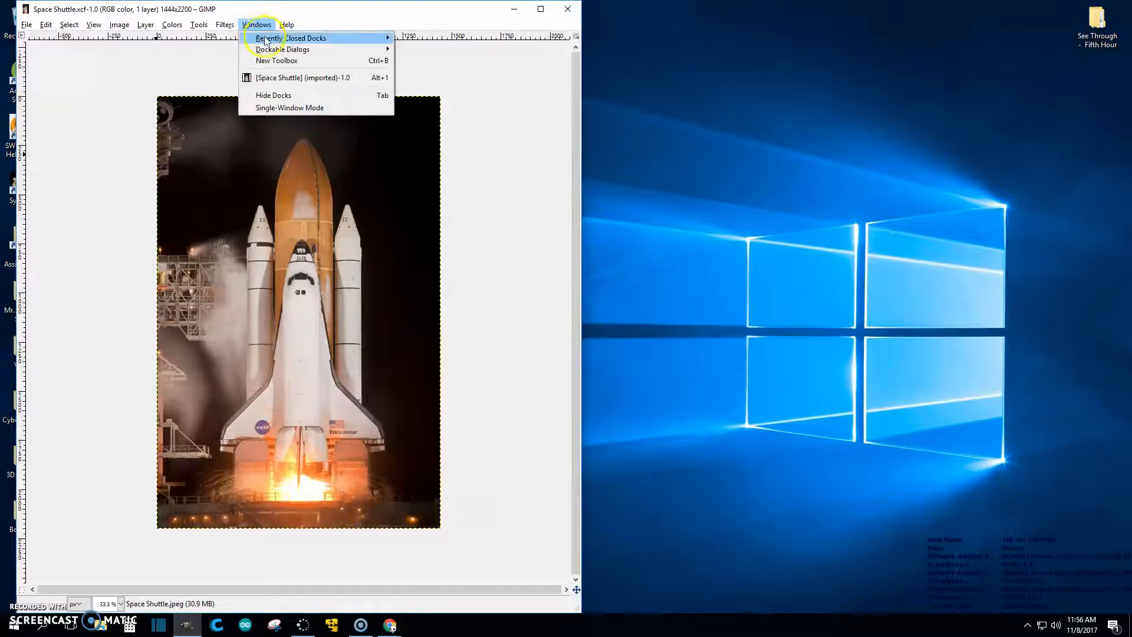
pyautogui.click(276, 65)
pyautogui.moveTo(280, 12); pyautogui.dragTo(673, 52)
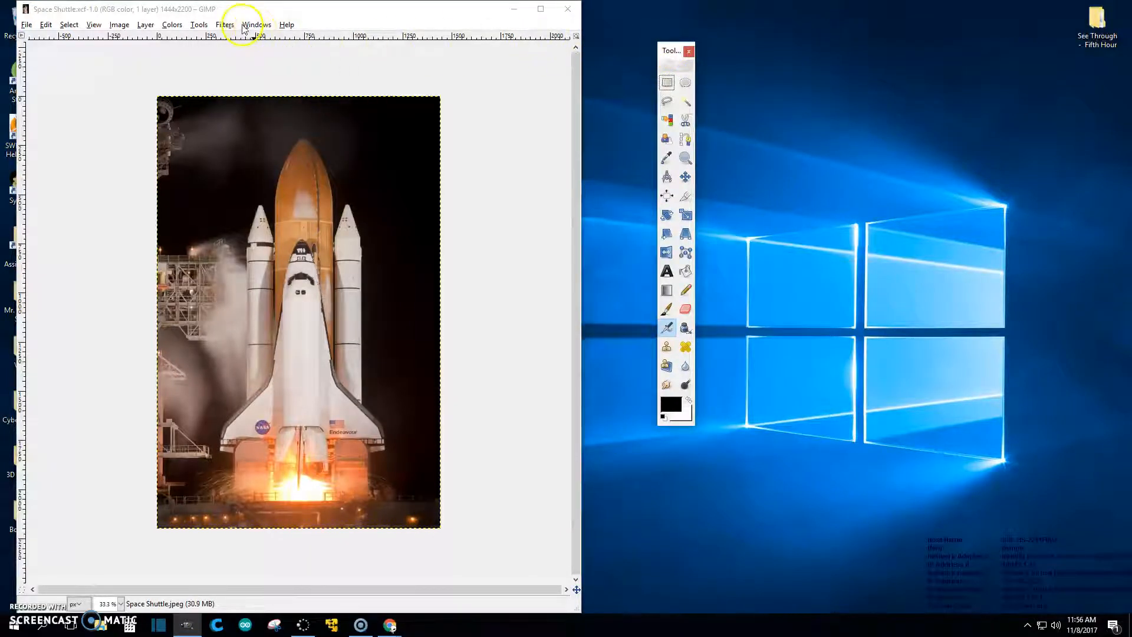
# Step: Open the Tool Options dockable dialog and place it next to the toolbox
pyautogui.click(257, 28)
pyautogui.moveTo(276, 51)
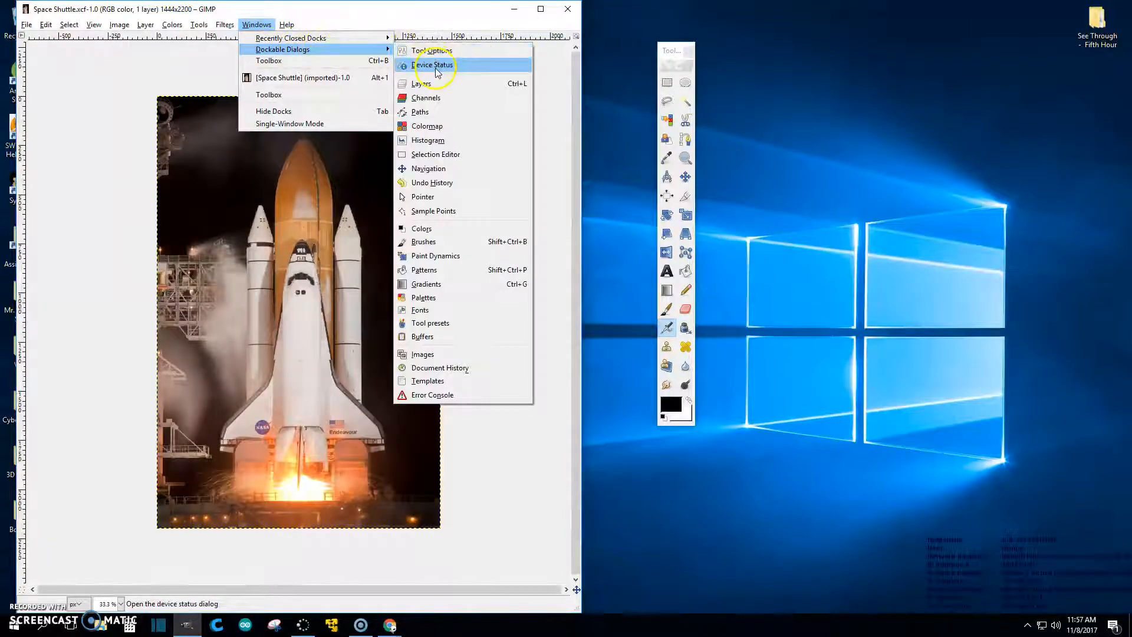
pyautogui.click(430, 52)
pyautogui.moveTo(428, 10); pyautogui.dragTo(854, 51)
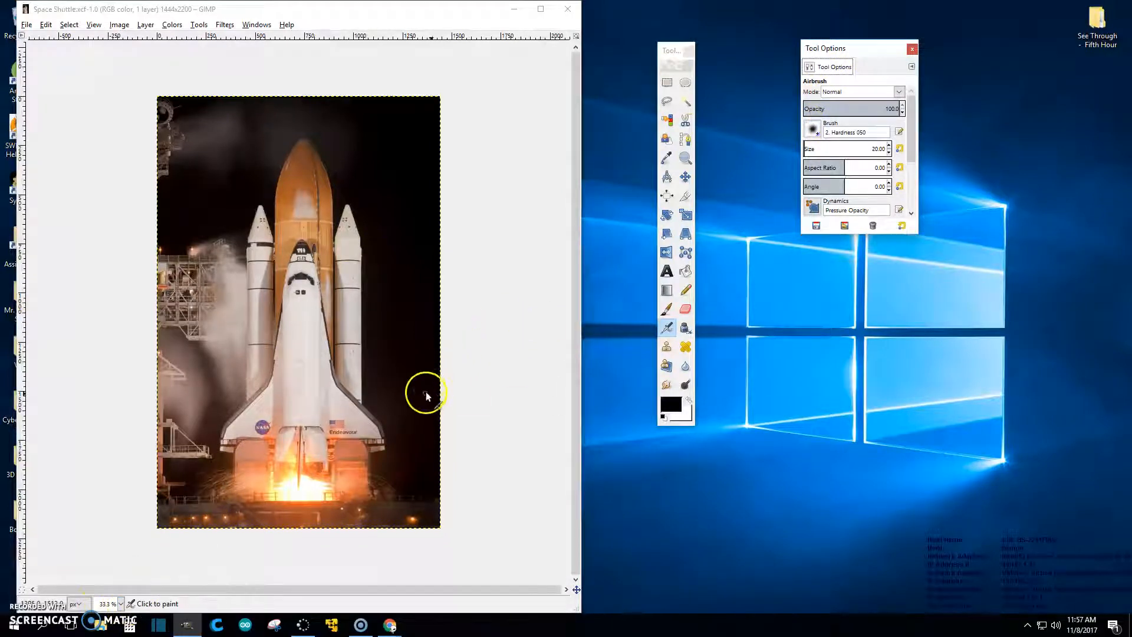
pyautogui.scroll(1, 481, 397)
pyautogui.scroll(-1, 484, 400)
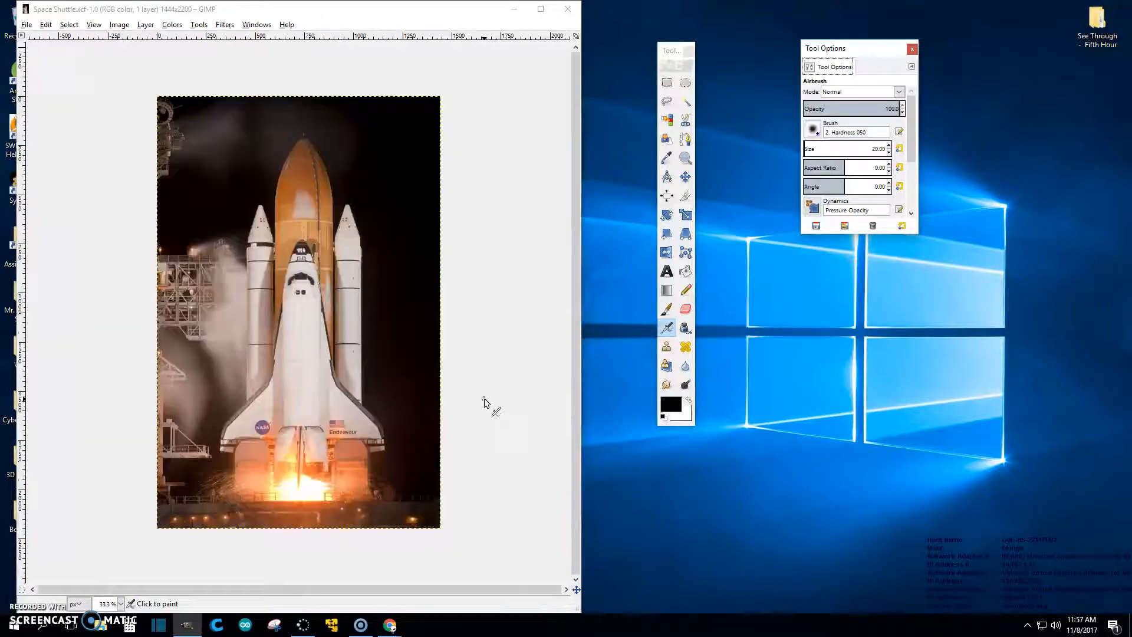
# Step: Draw a crop rectangle around the shuttle and boosters, adjusting edges to include the tank nose
pyautogui.click(686, 198)
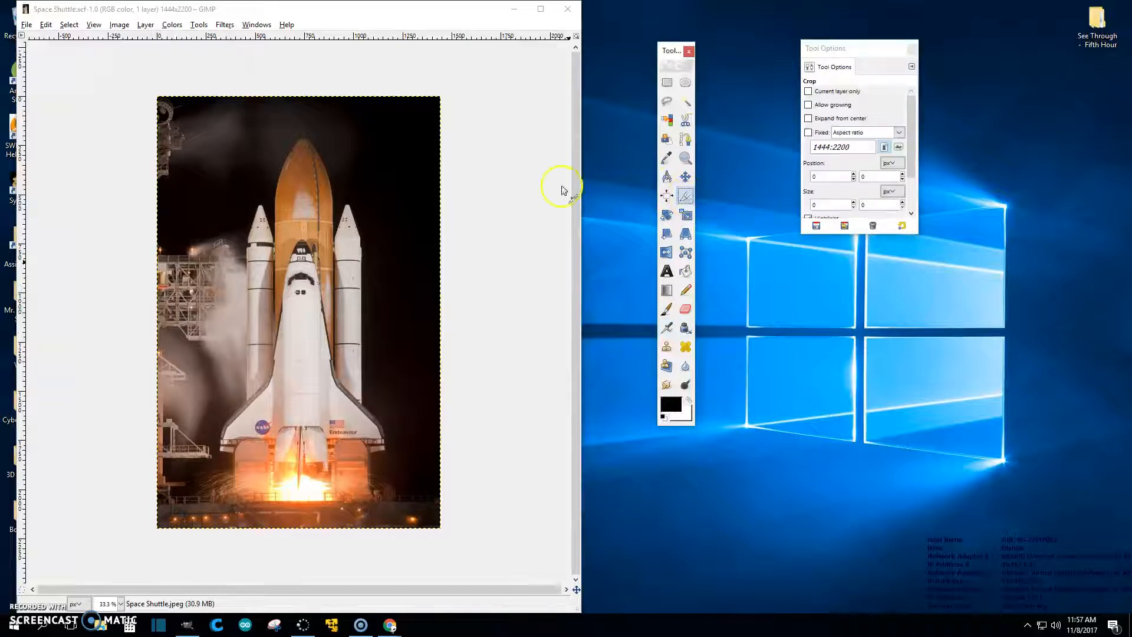
pyautogui.moveTo(222, 138); pyautogui.dragTo(385, 500)
pyautogui.moveTo(376, 333); pyautogui.dragTo(375, 337)
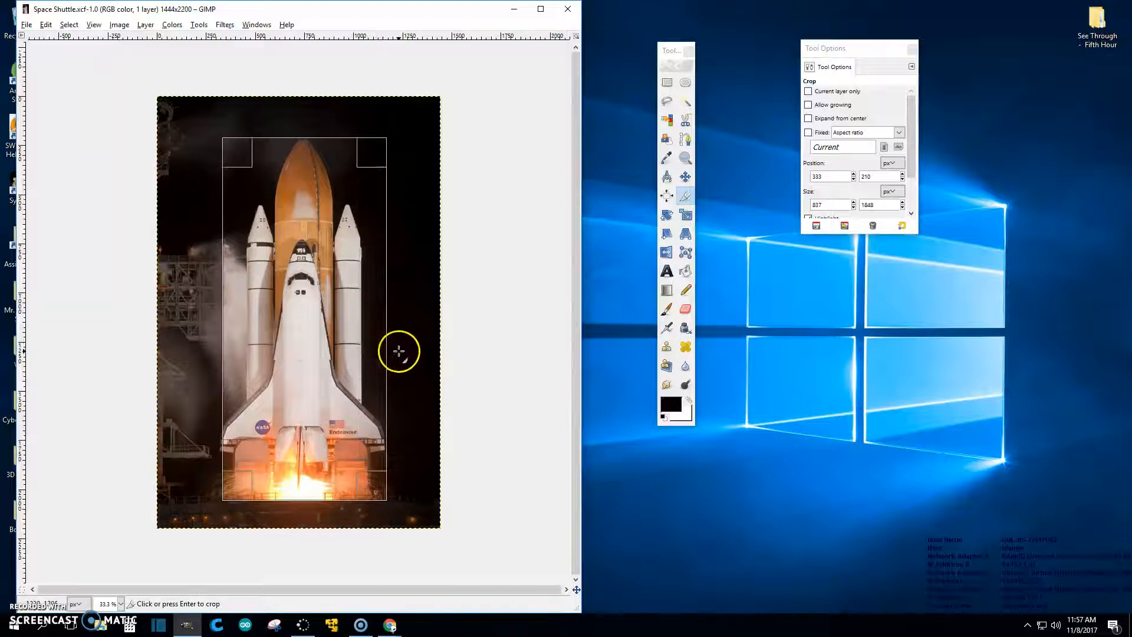
pyautogui.scroll(4, 397, 349)
pyautogui.scroll(-10, 398, 351)
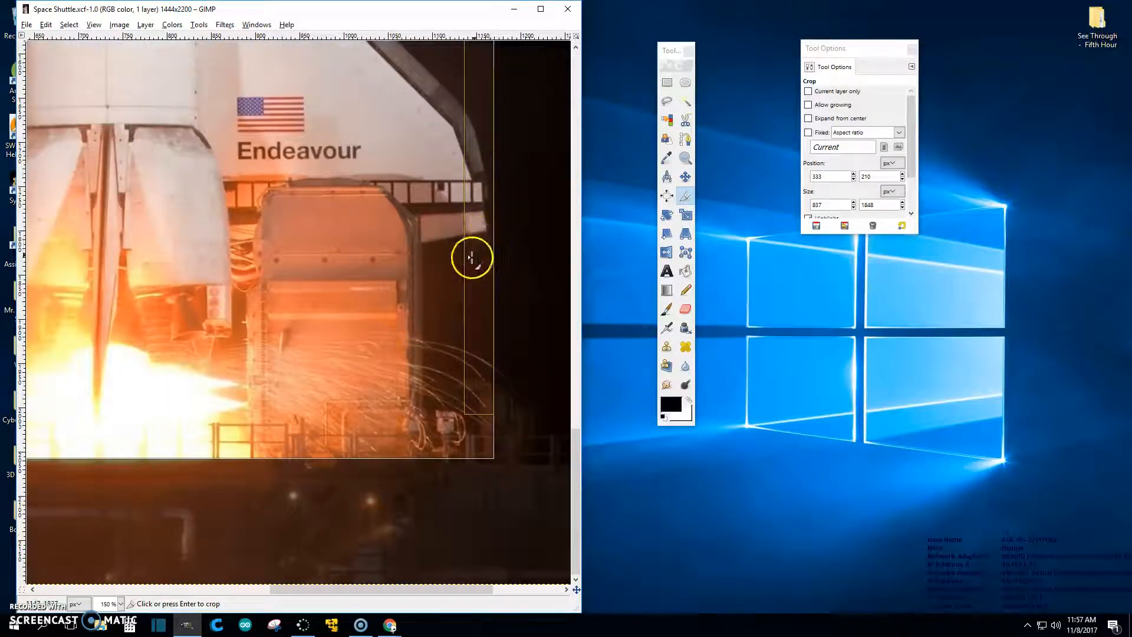
pyautogui.moveTo(328, 586); pyautogui.dragTo(136, 589)
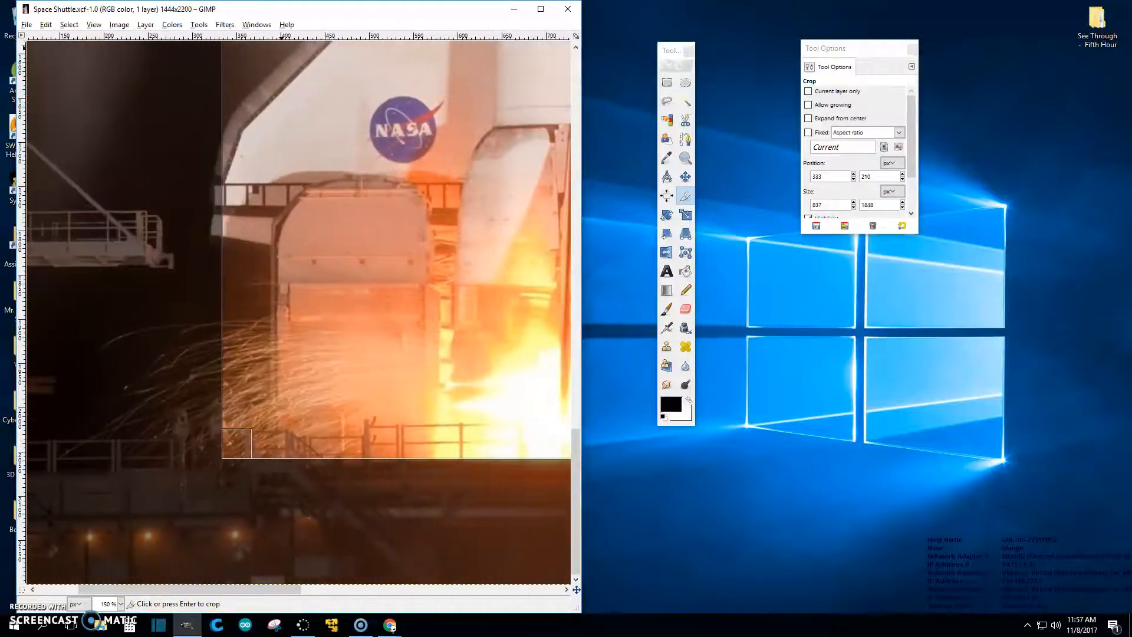
pyautogui.moveTo(232, 97); pyautogui.dragTo(215, 110)
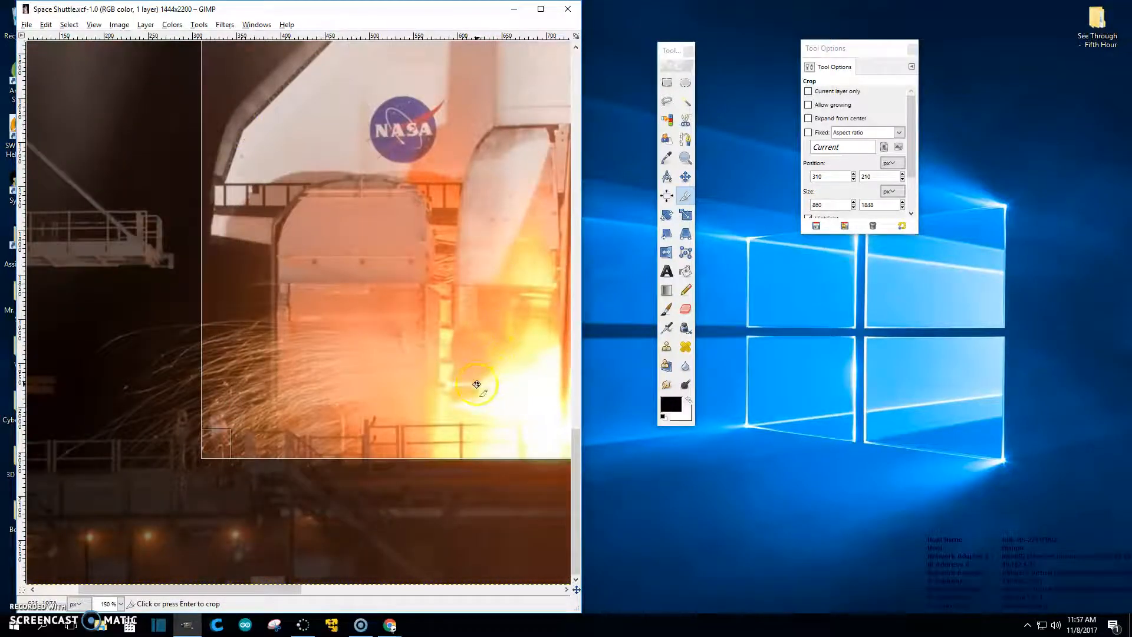
pyautogui.moveTo(284, 589); pyautogui.dragTo(379, 561)
pyautogui.scroll(15, 409, 444)
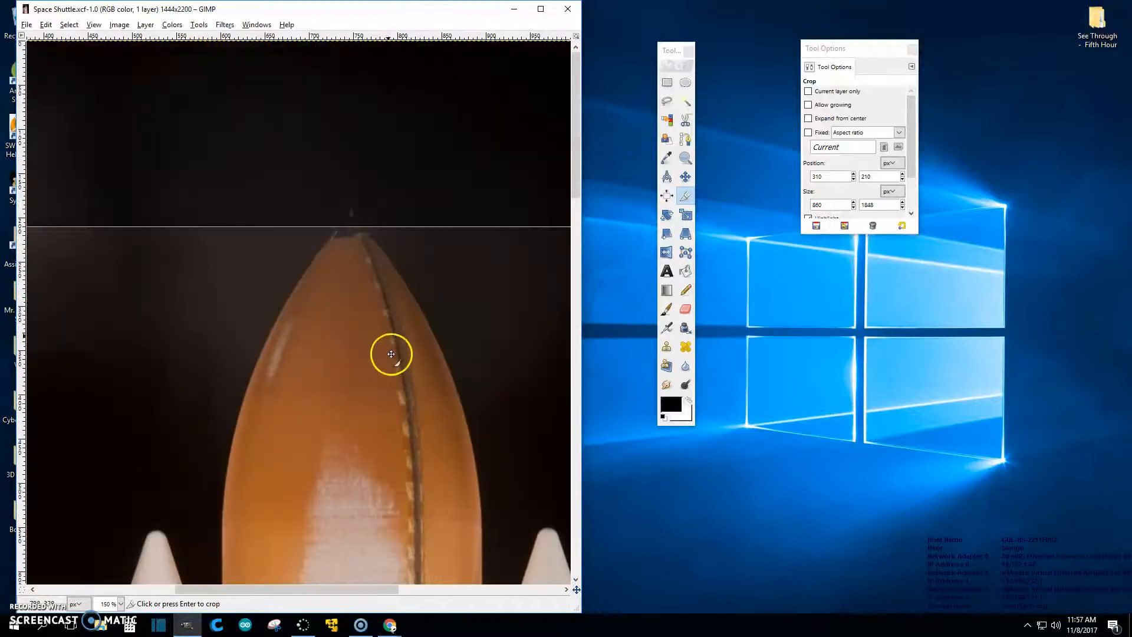
pyautogui.moveTo(354, 245); pyautogui.dragTo(356, 220)
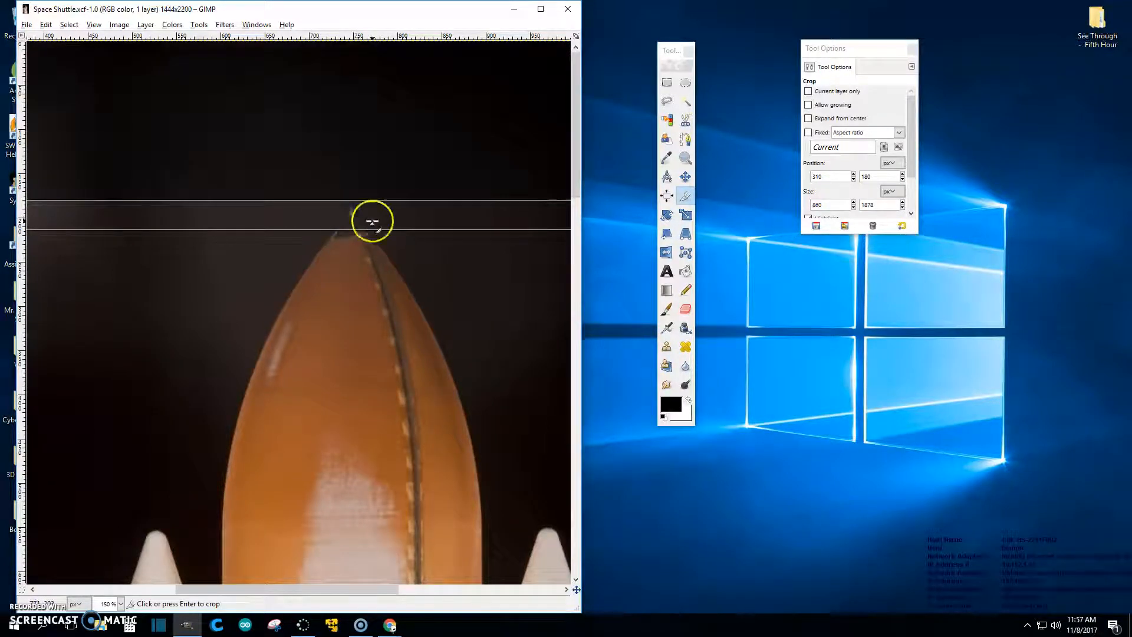
pyautogui.scroll(-5, 378, 228)
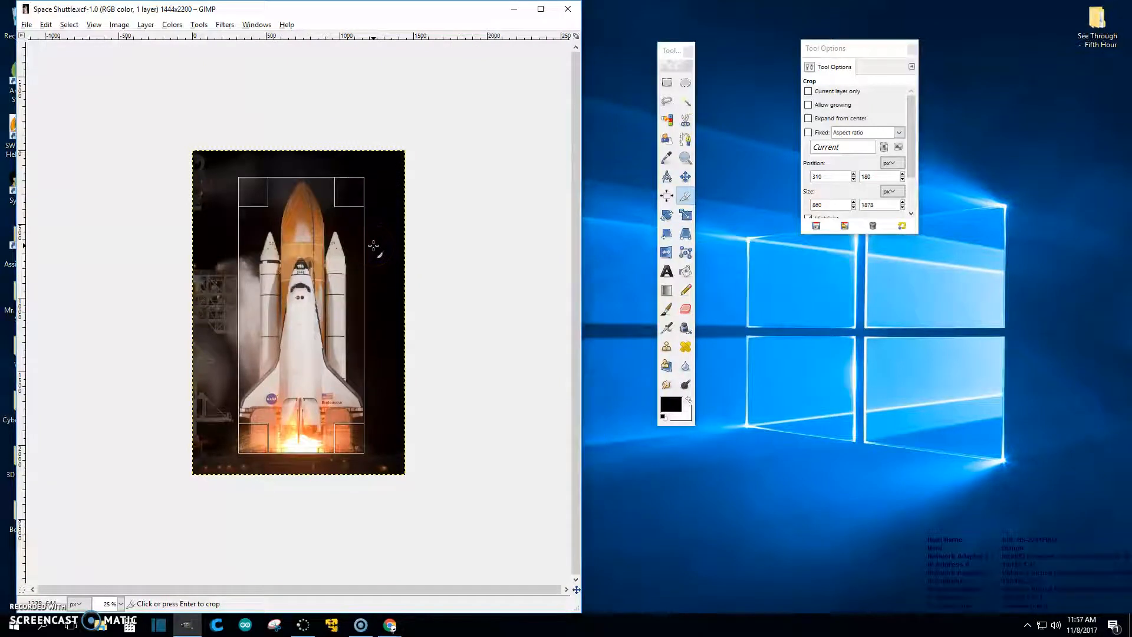
# Step: Apply the 860×1878 crop and save Space Shuttle.xcf
pyautogui.press('Return')
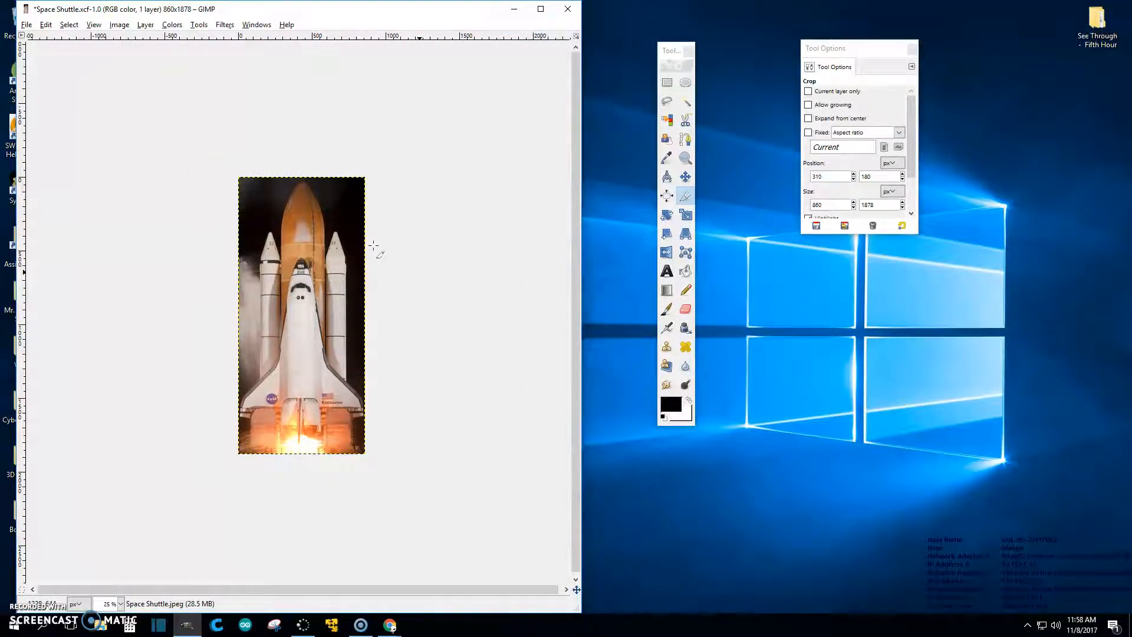
pyautogui.hotkey('ctrl', 's')
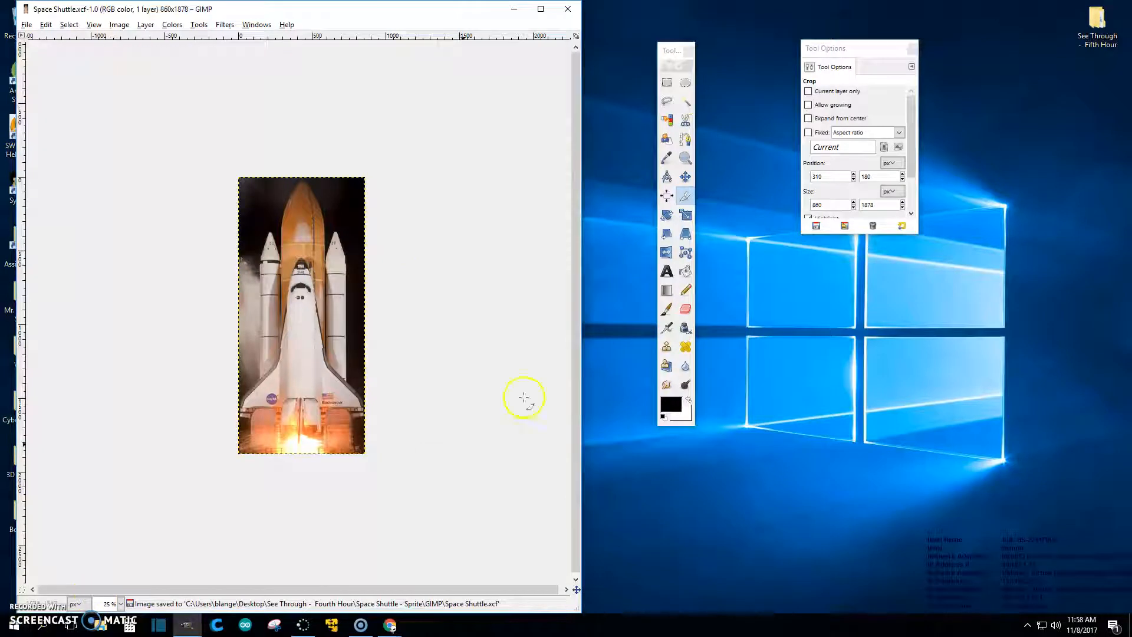
pyautogui.press('+')
pyautogui.scroll(-1, 465, 340)
# Step: Select the dark sky by colour, subtract the orange tank, and delete the selected sky
pyautogui.scroll(1, 465, 341)
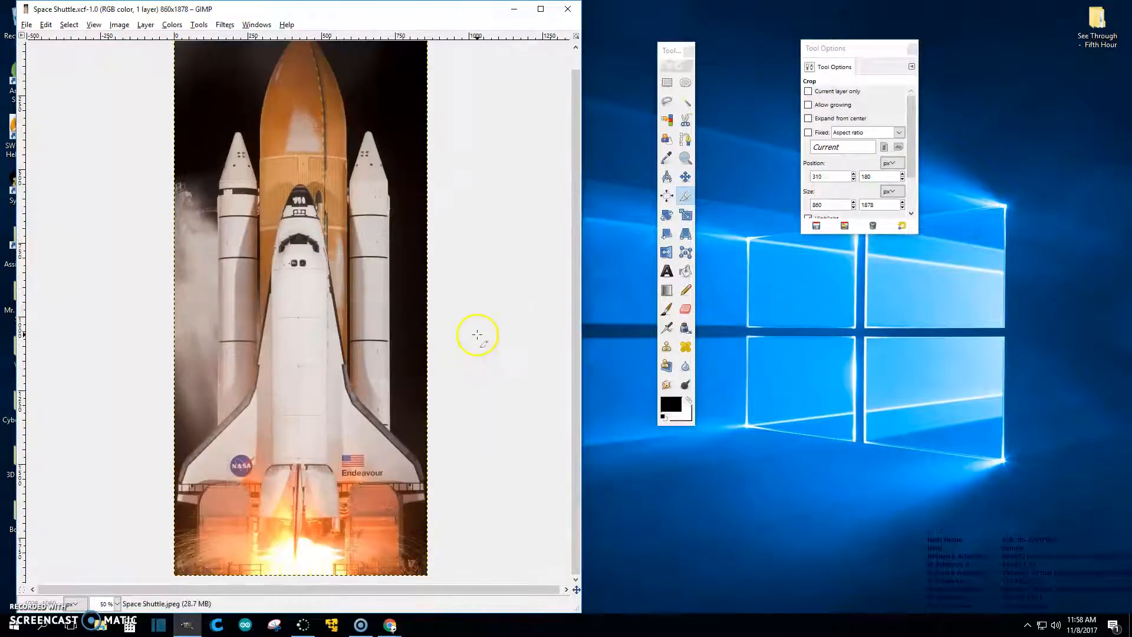
pyautogui.scroll(1, 474, 248)
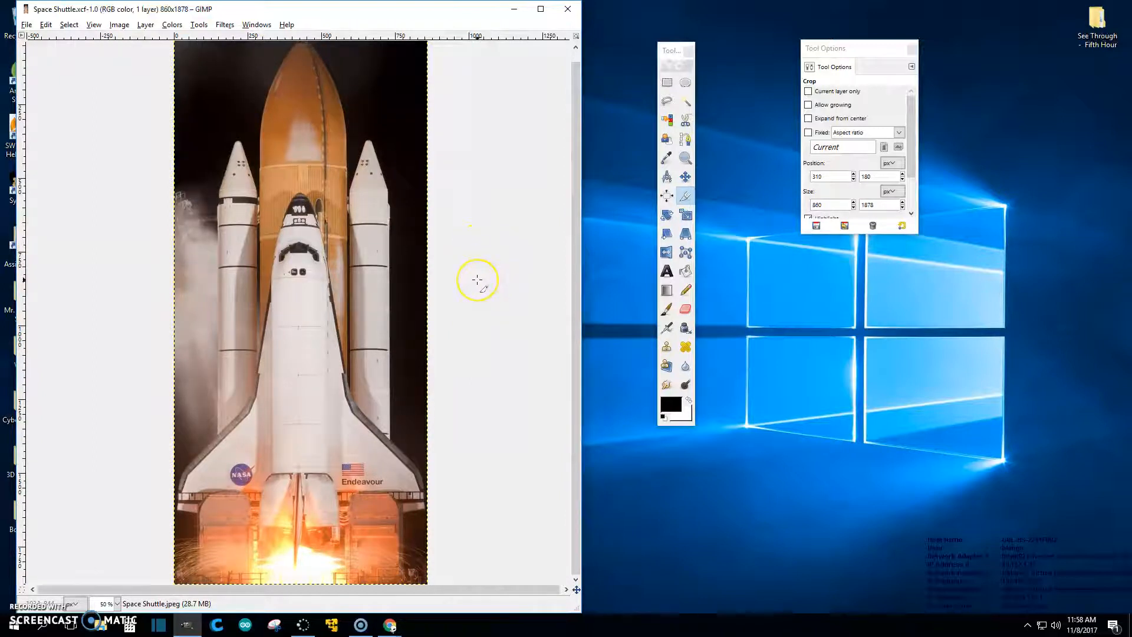
pyautogui.click(667, 120)
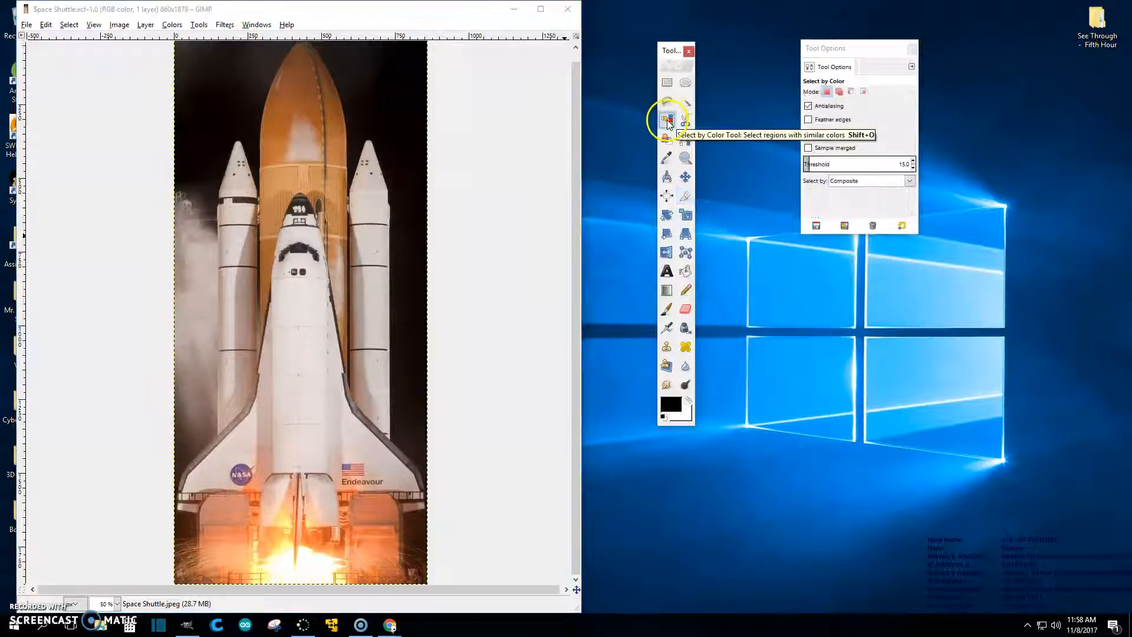
pyautogui.click(385, 89)
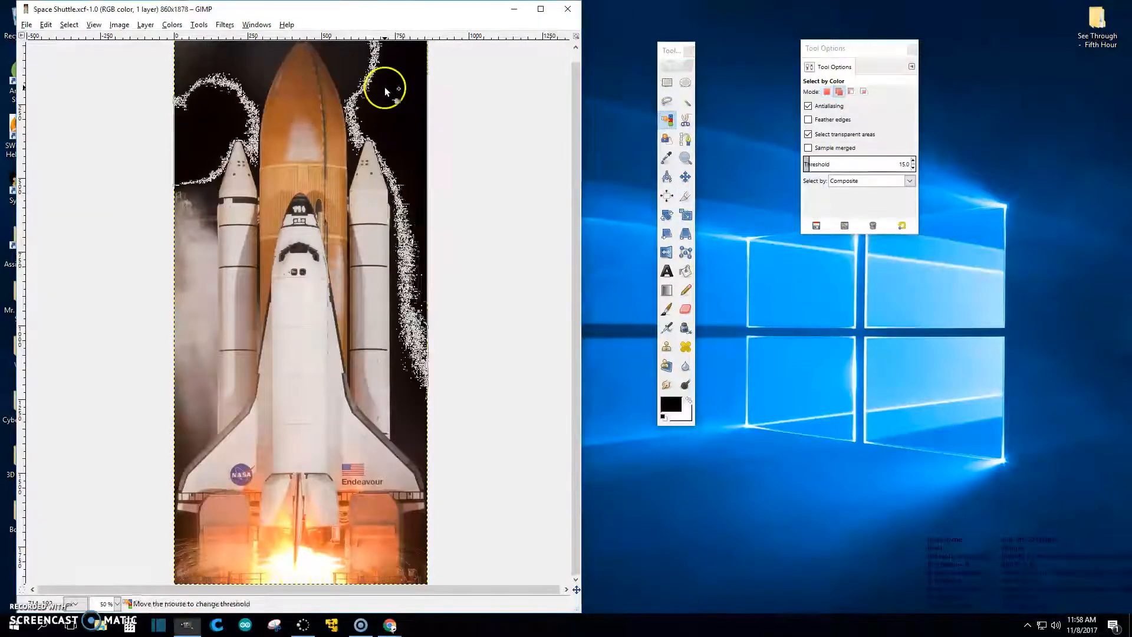
pyautogui.click(352, 151)
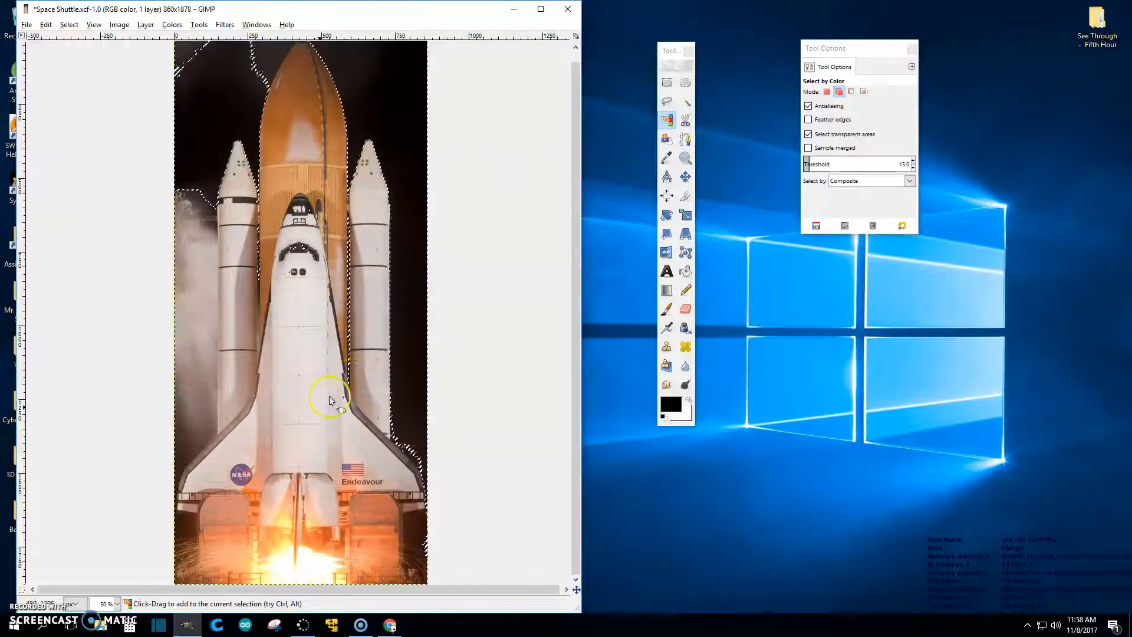
pyautogui.click(186, 539)
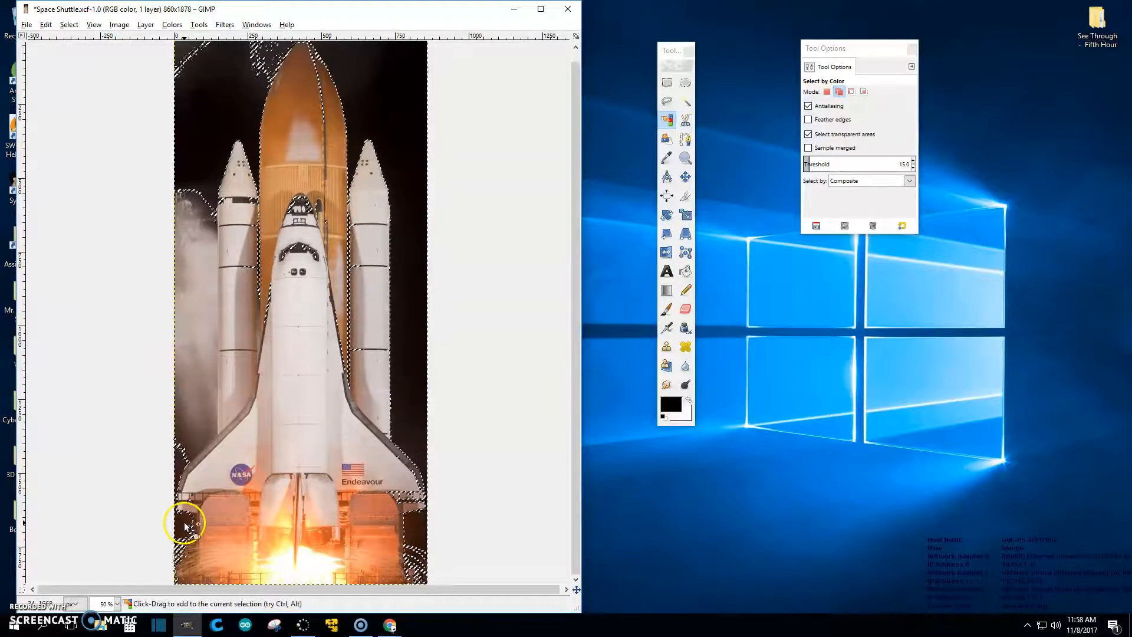
pyautogui.press('ctrl')
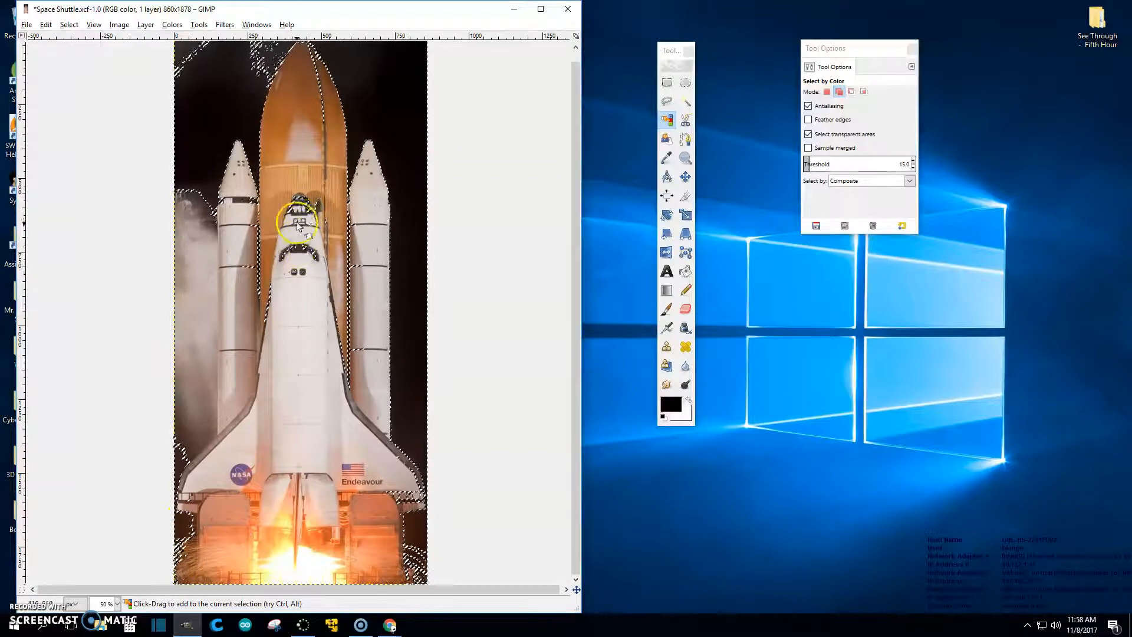
pyautogui.keyDown('ctrl'); pyautogui.click(301, 206); pyautogui.keyUp('ctrl')
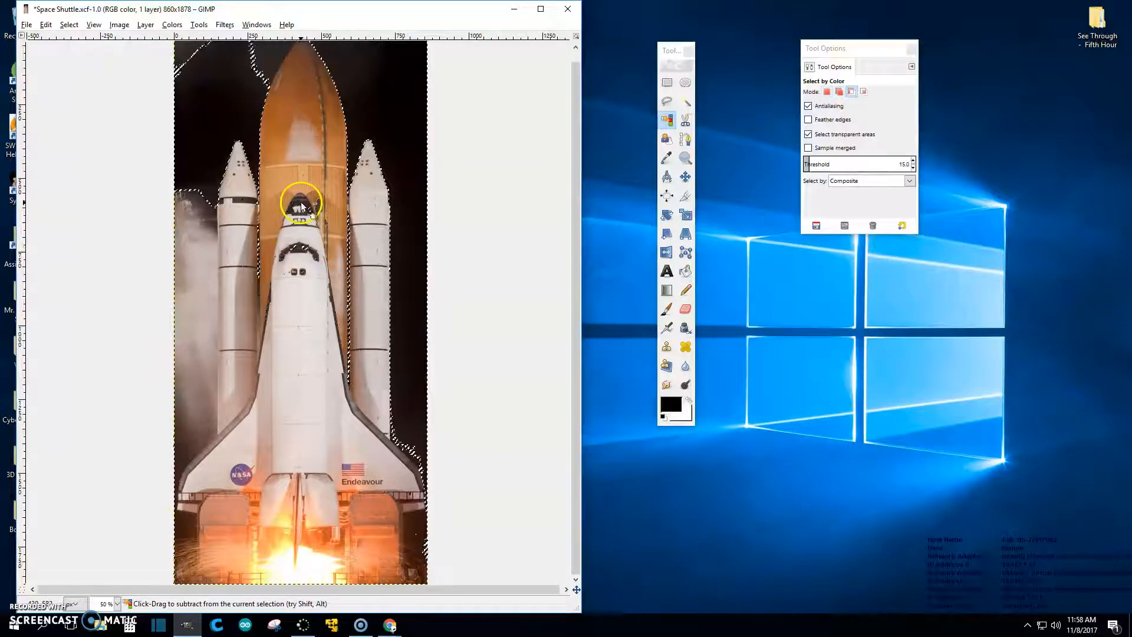
pyautogui.keyDown('shift'); pyautogui.click(191, 272); pyautogui.keyUp('shift')
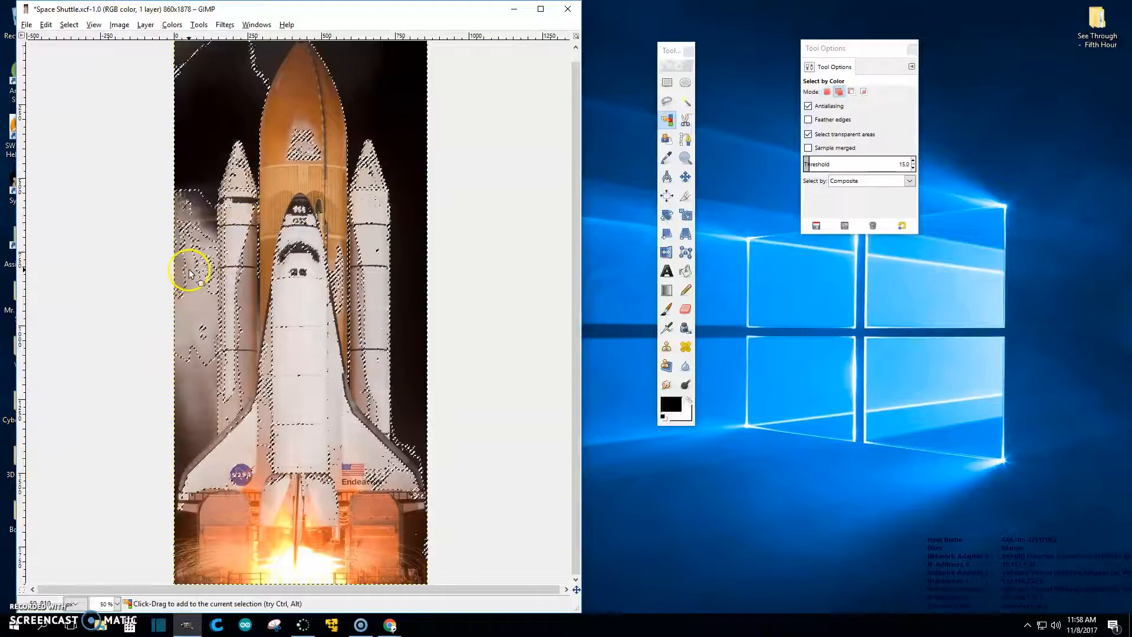
pyautogui.keyDown('shift'); pyautogui.click(307, 284); pyautogui.keyUp('shift')
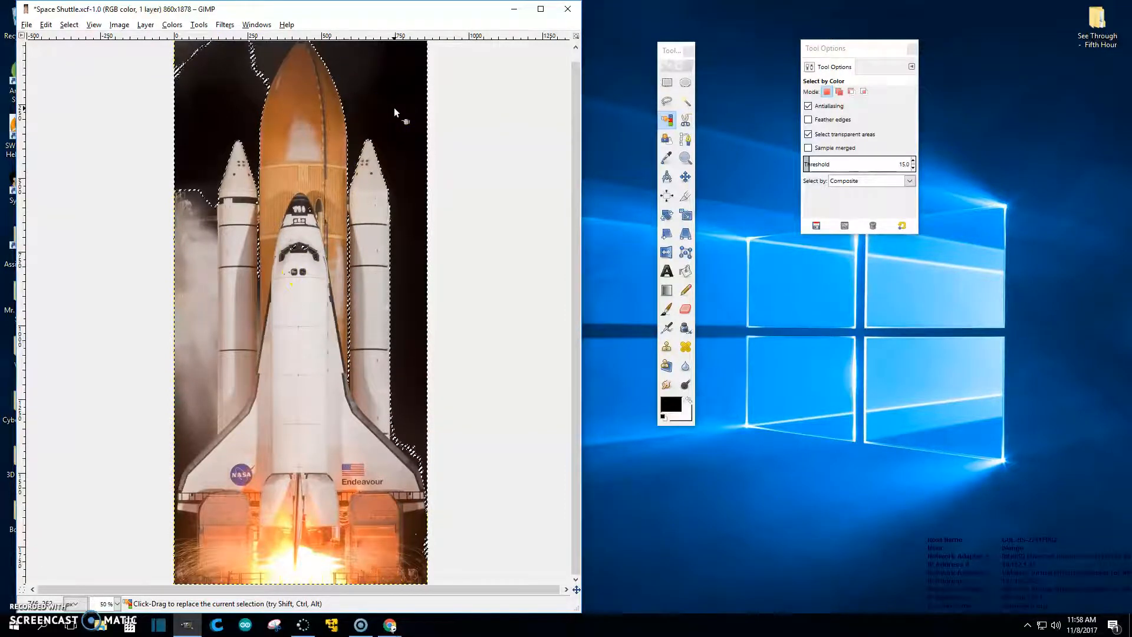
pyautogui.press('Delete')
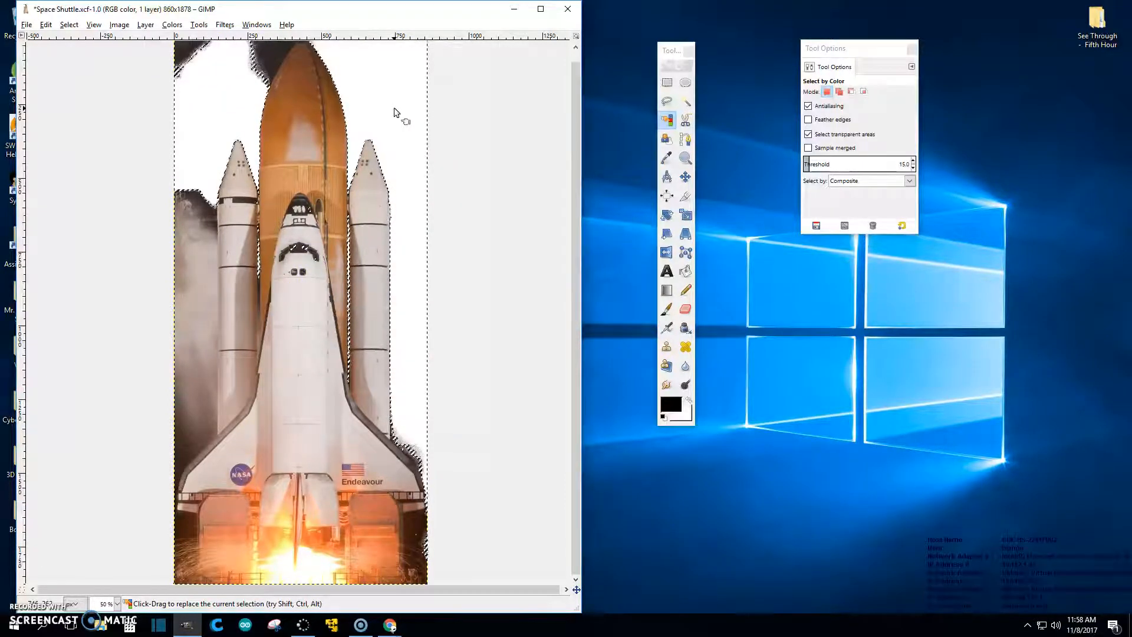
# Step: Add leftover dark sky patches, orbiter-window area and booster stripes to the selection, minus the white by the booster
pyautogui.keyDown('shift'); pyautogui.click(268, 61); pyautogui.keyUp('shift')
pyautogui.keyDown('shift'); pyautogui.click(272, 54); pyautogui.keyUp('shift')
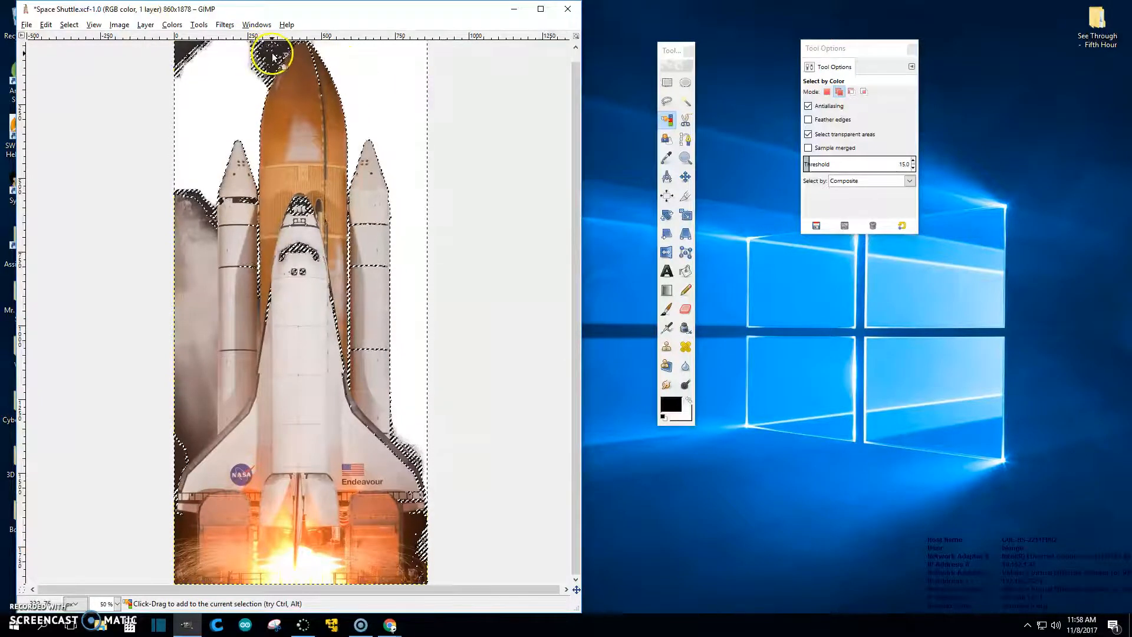
pyautogui.keyDown('shift'); pyautogui.click(297, 251); pyautogui.keyUp('shift')
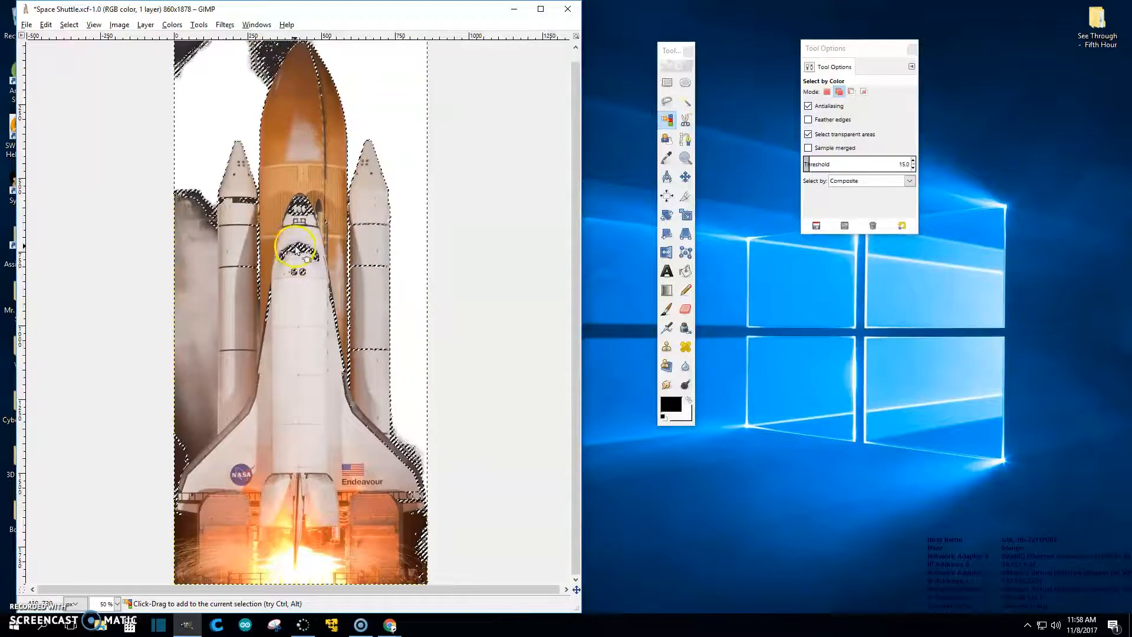
pyautogui.keyDown('shift'); pyautogui.click(375, 266); pyautogui.keyUp('shift')
pyautogui.keyDown('ctrl'); pyautogui.click(403, 154); pyautogui.keyUp('ctrl')
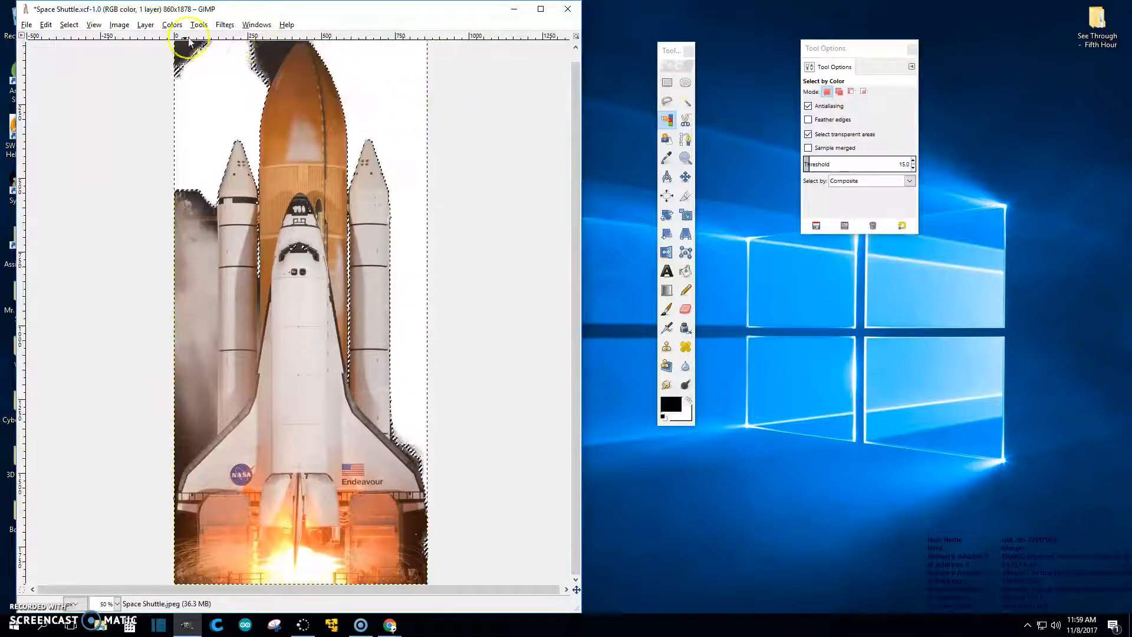
# Step: Turn the white background transparent with Colors > Color to Alpha
pyautogui.click(173, 25)
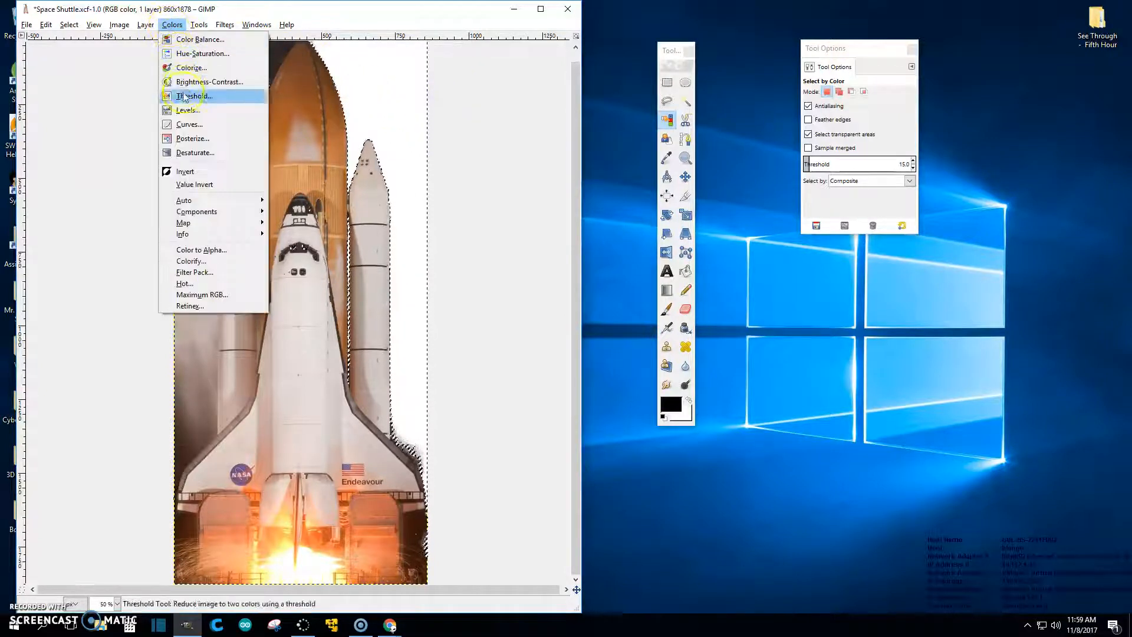
pyautogui.click(200, 250)
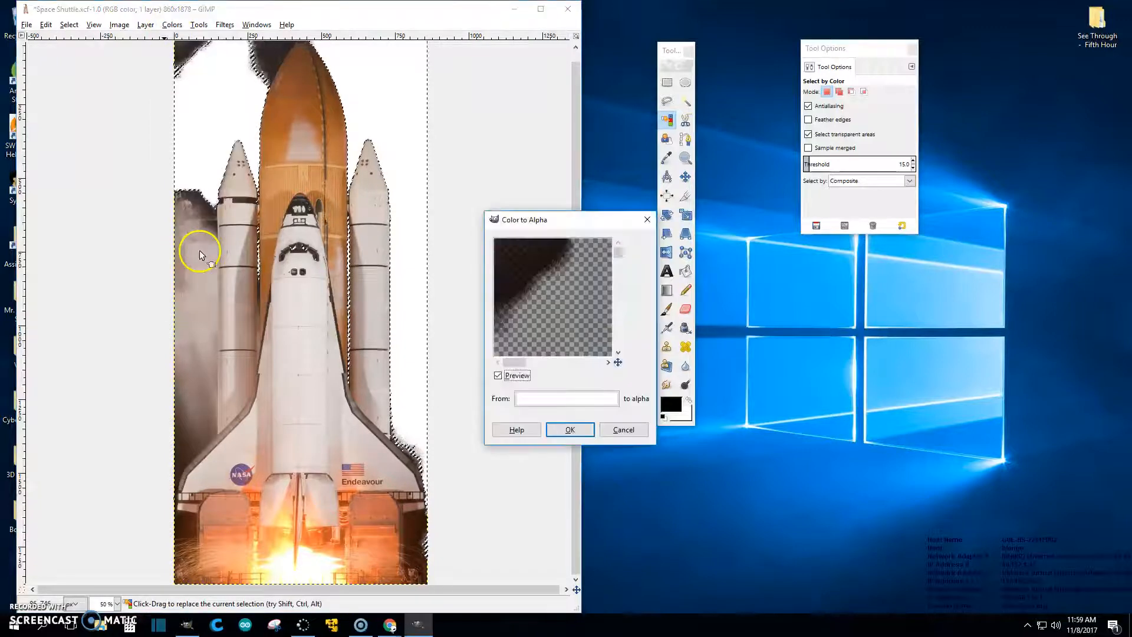
pyautogui.click(566, 430)
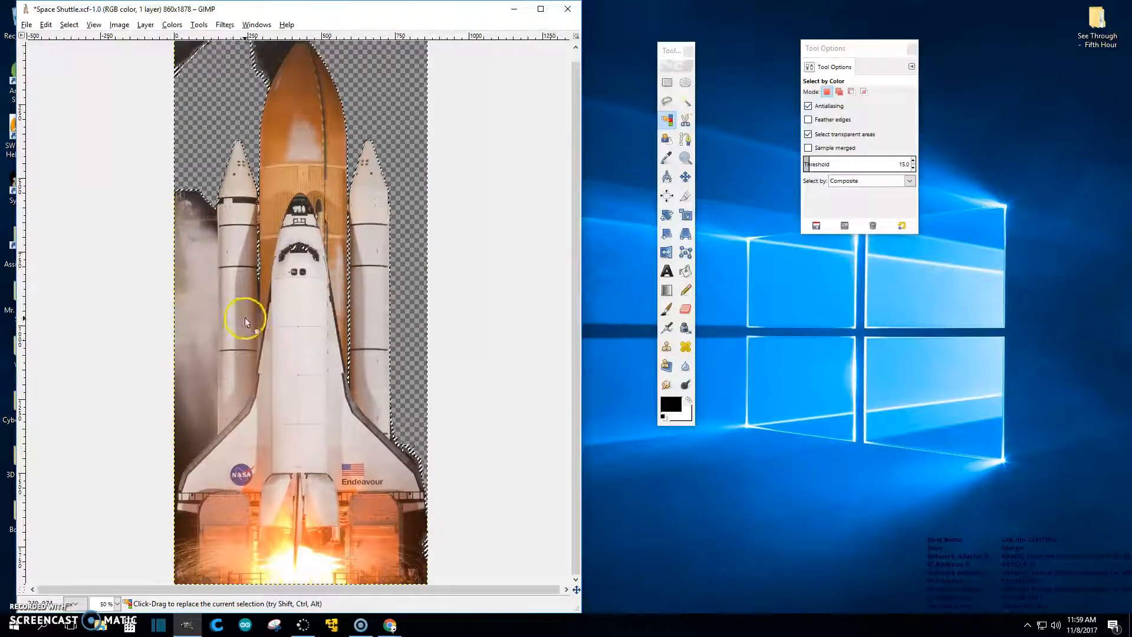
# Step: Save Space Shuttle.xcf and choose the Eraser tool
pyautogui.press('ctrl')
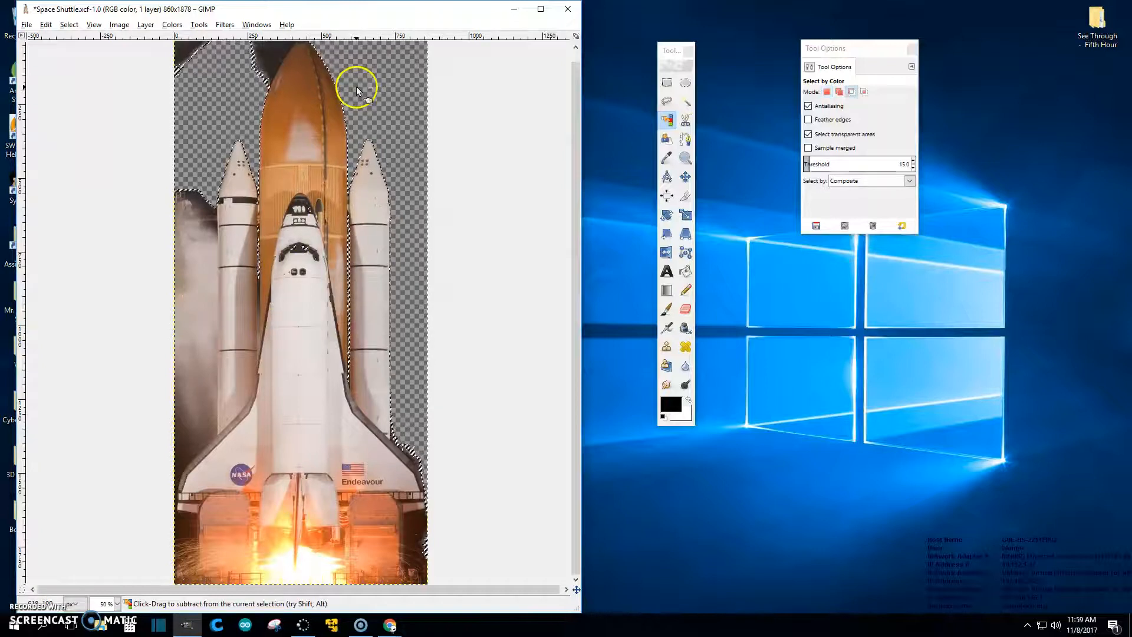
pyautogui.hotkey('ctrl', 's')
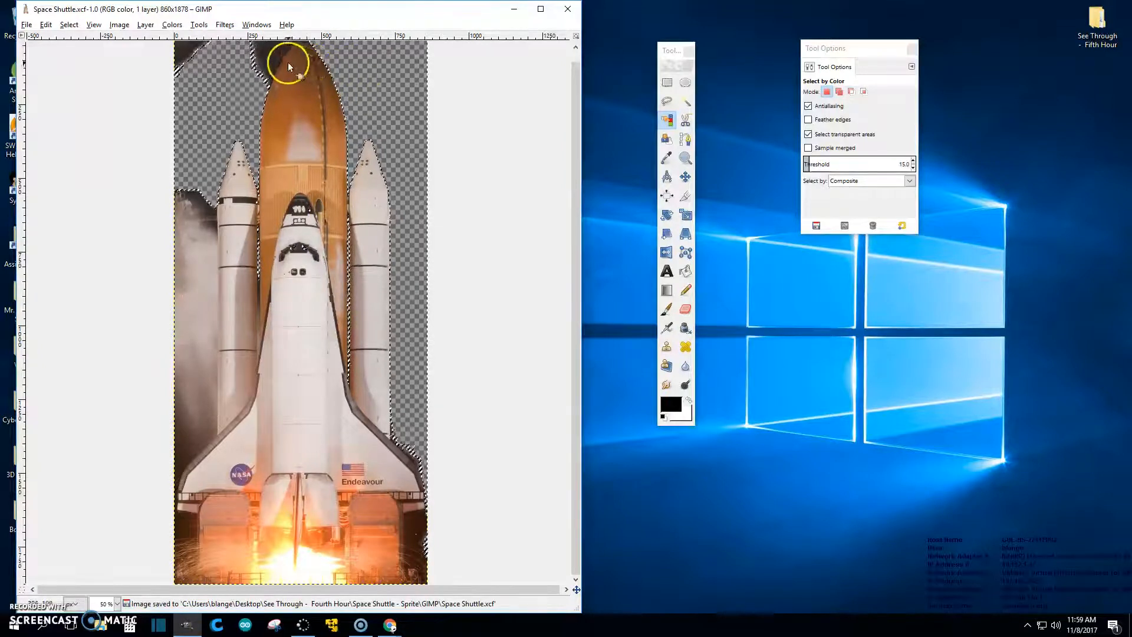
pyautogui.click(685, 310)
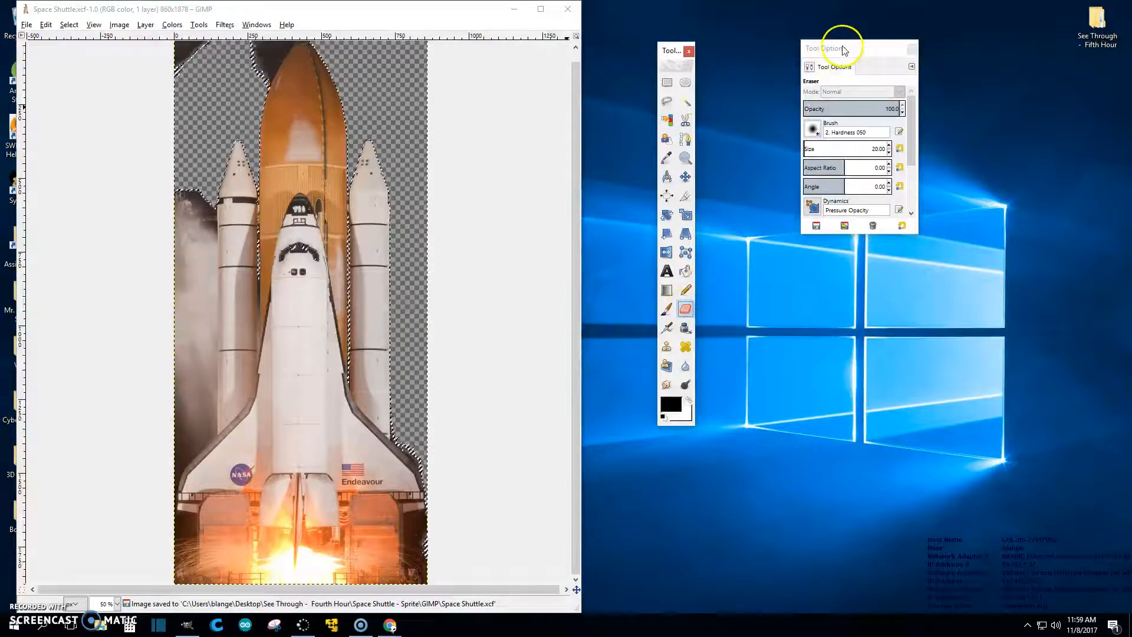
# Step: Zoom in on the launch-pad structure beside the engine nozzle and erase a test dab
pyautogui.click(471, 589)
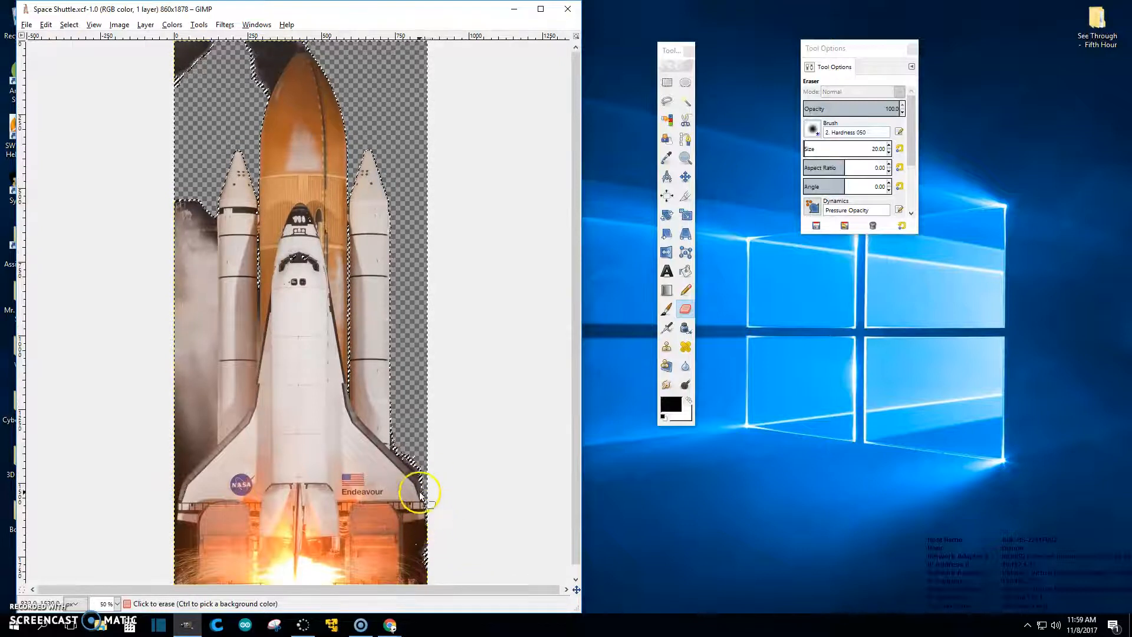
pyautogui.scroll(4, 409, 494)
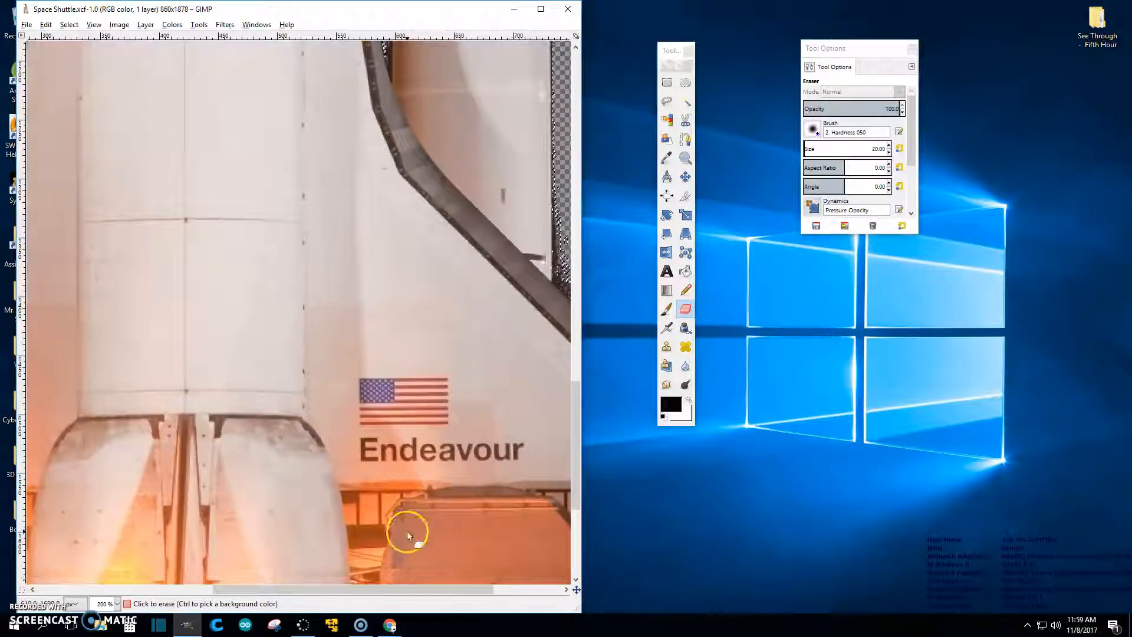
pyautogui.moveTo(416, 586); pyautogui.dragTo(485, 587)
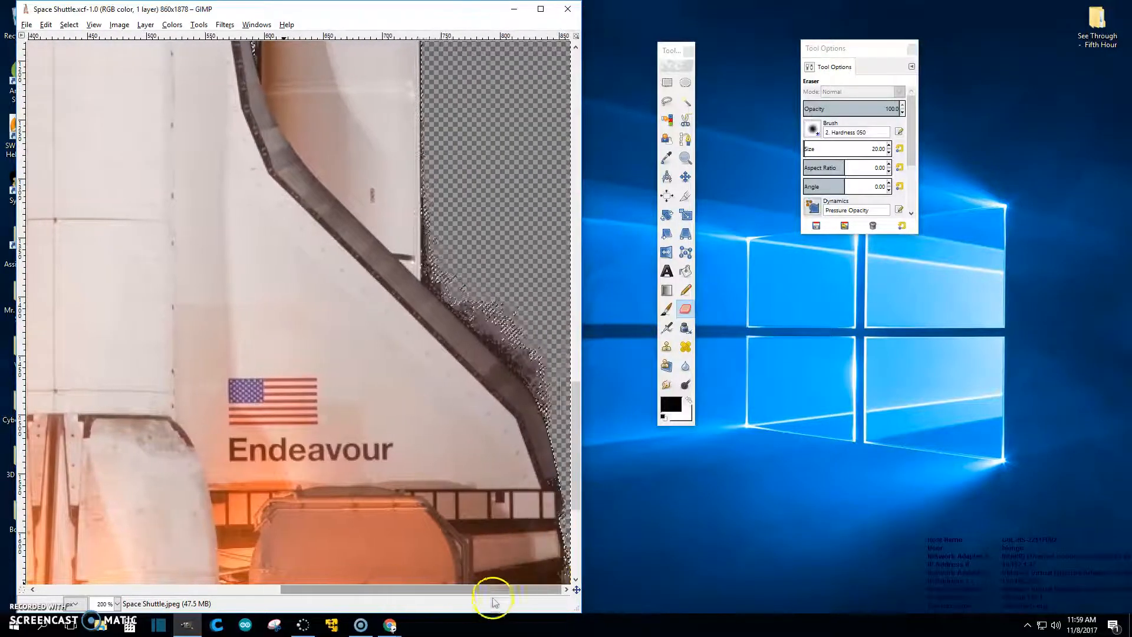
pyautogui.scroll(3, 480, 545)
pyautogui.scroll(-5, 483, 542)
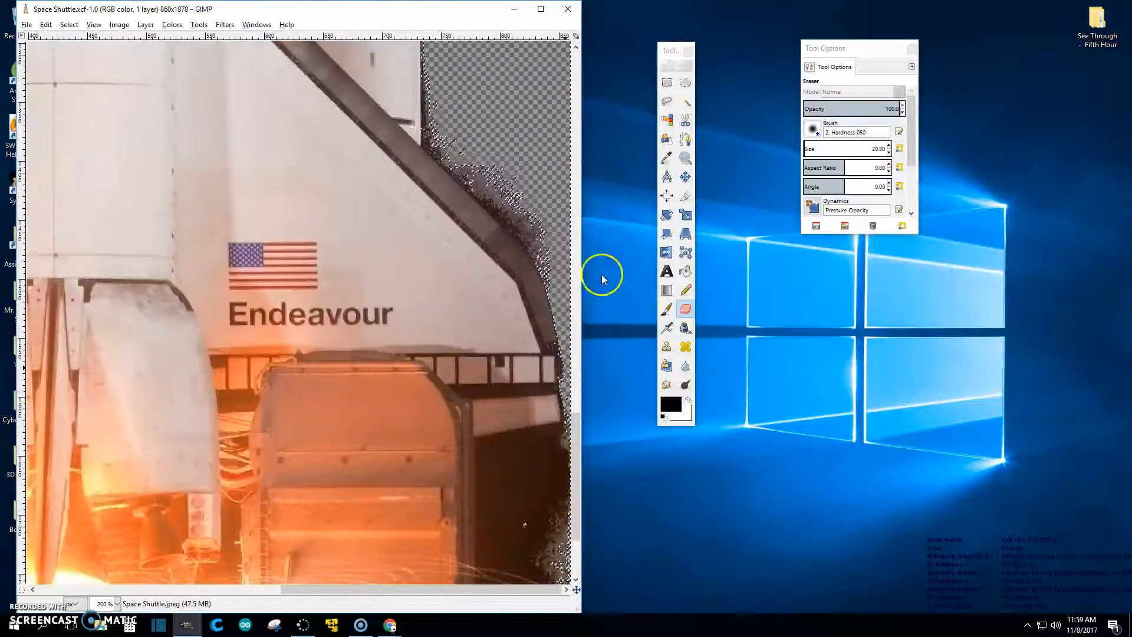
pyautogui.moveTo(575, 448); pyautogui.dragTo(574, 500)
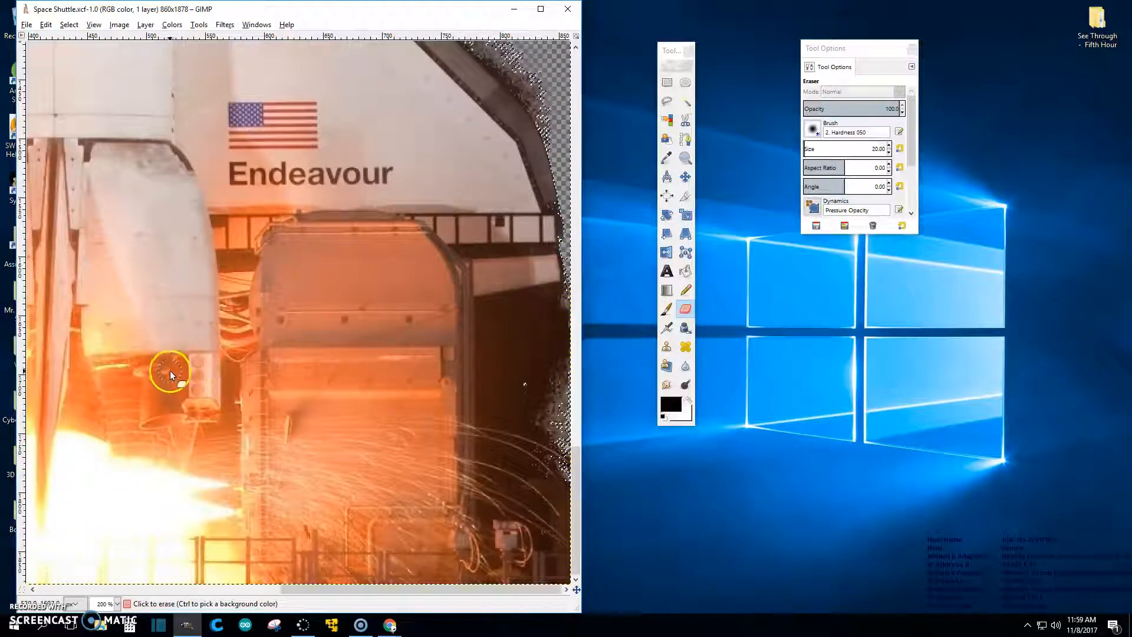
pyautogui.scroll(3, 187, 382)
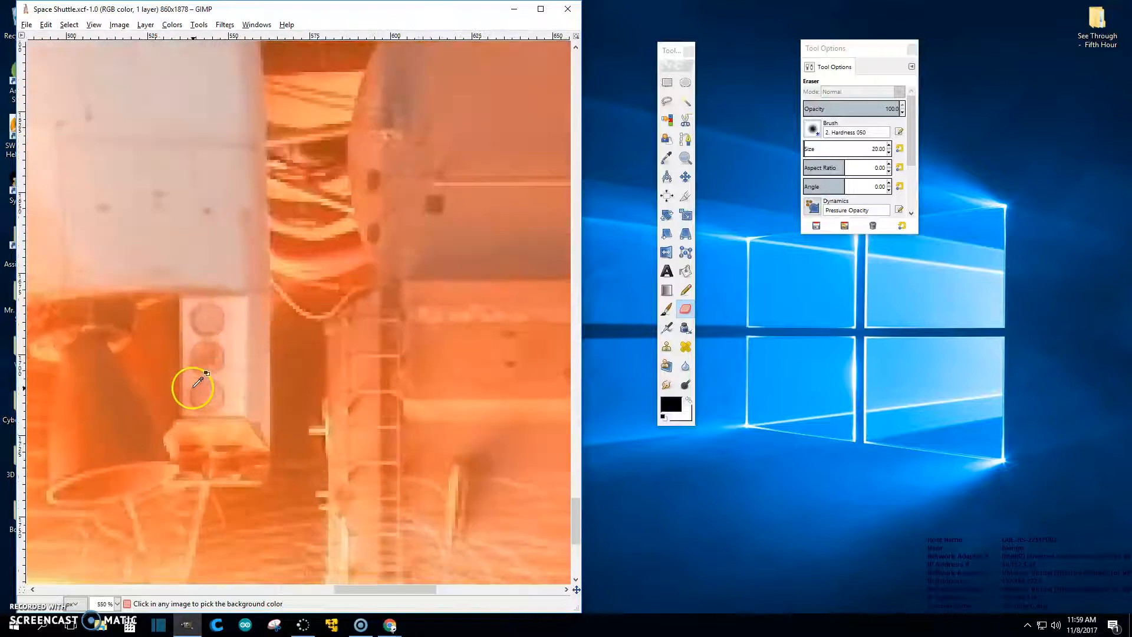
pyautogui.scroll(1, 195, 386)
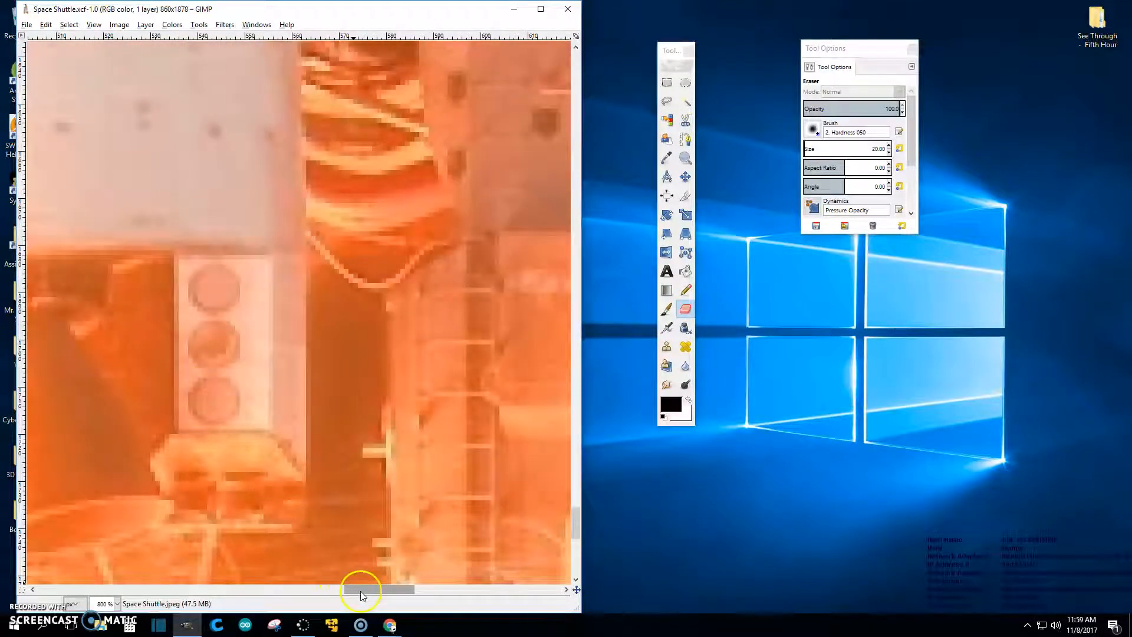
pyautogui.hscroll(-3, 340, 565)
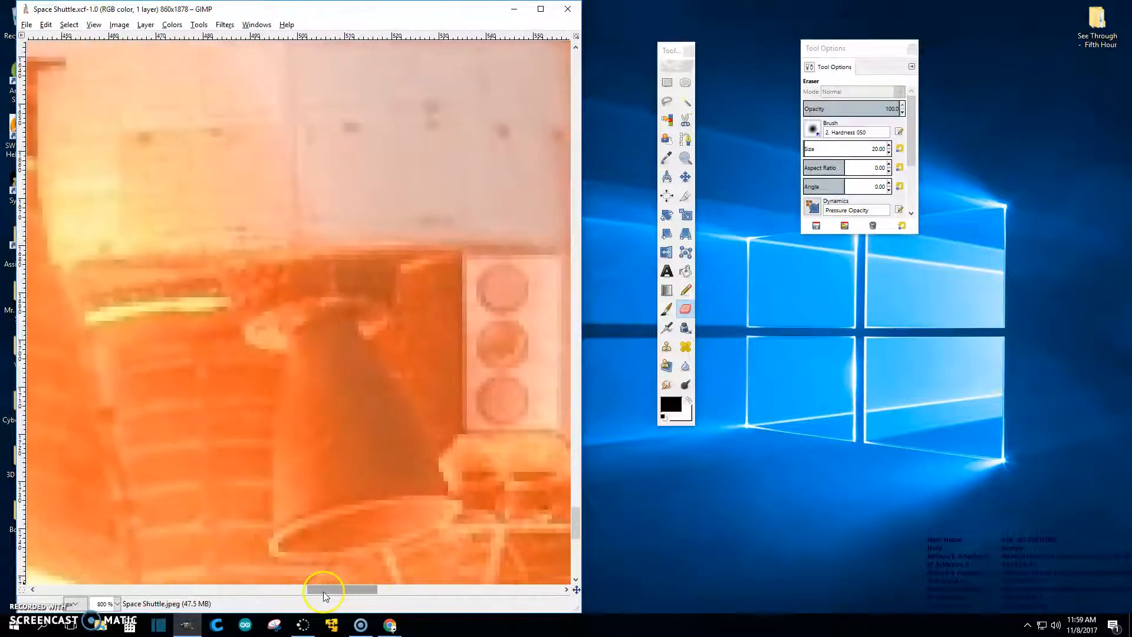
pyautogui.click(381, 340)
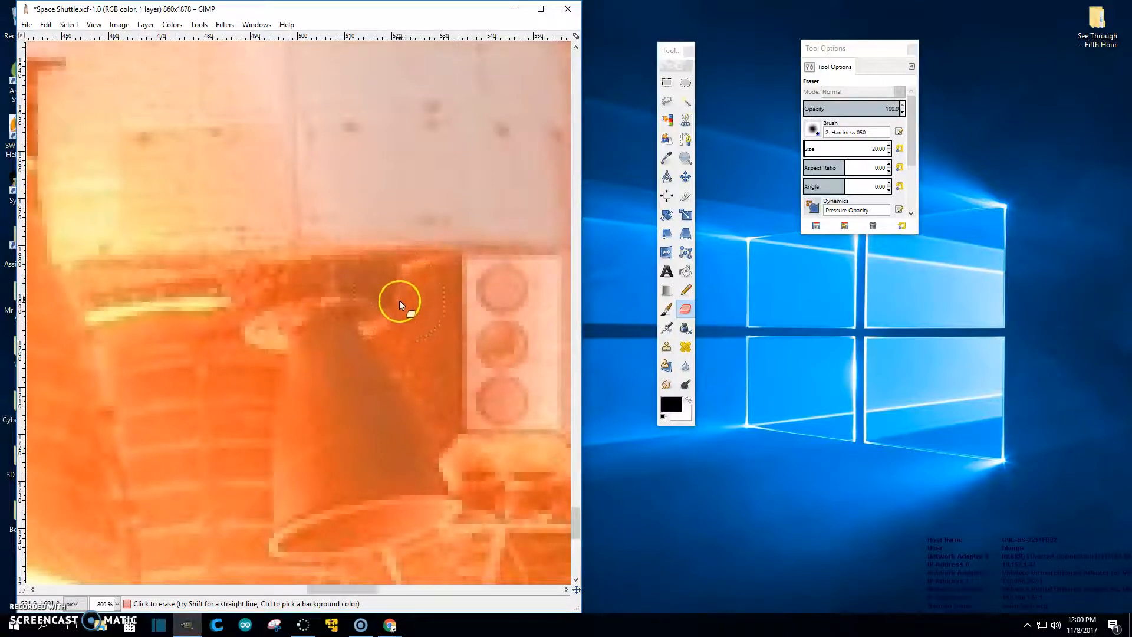
# Step: Select the entire image with Select > All and undo the test erase
pyautogui.press('1')
pyautogui.scroll(10, 428, 330)
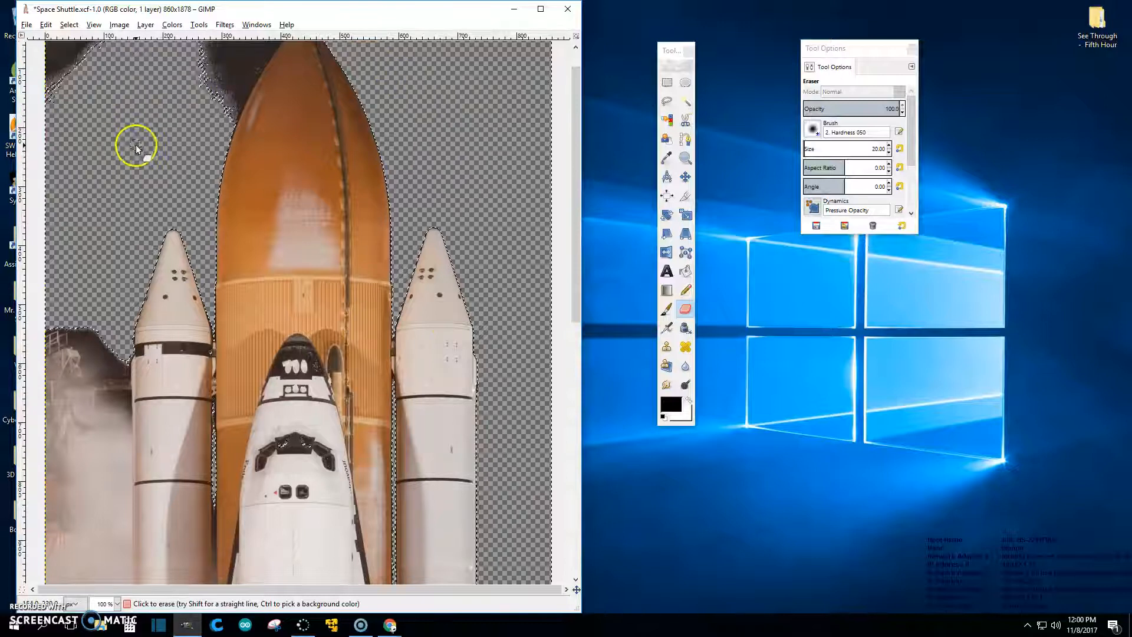
pyautogui.click(69, 24)
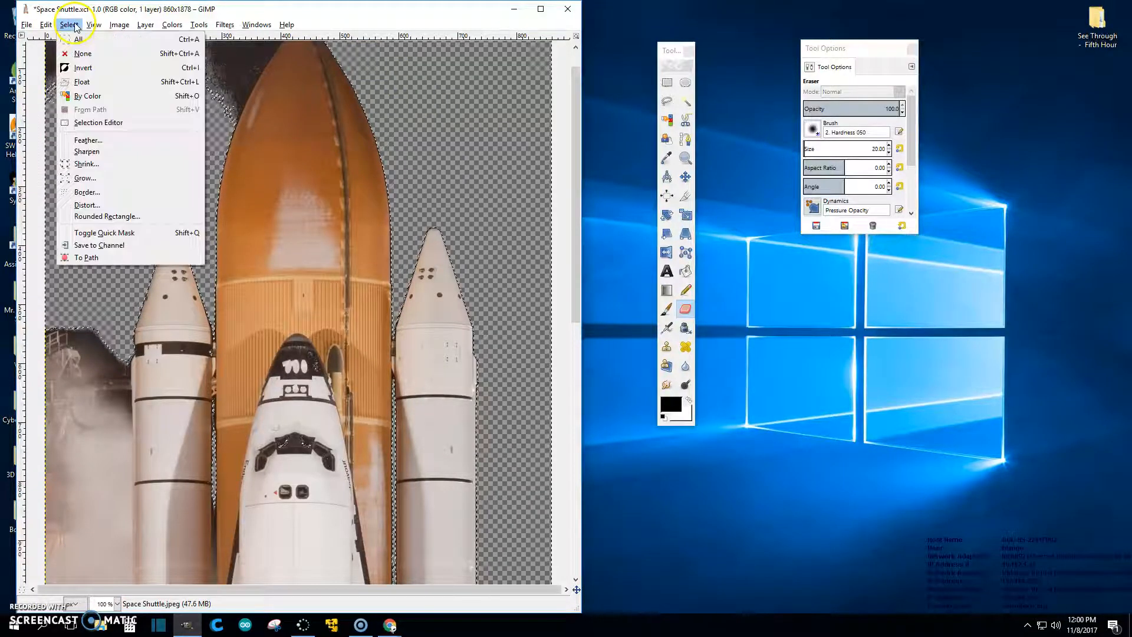
pyautogui.click(78, 39)
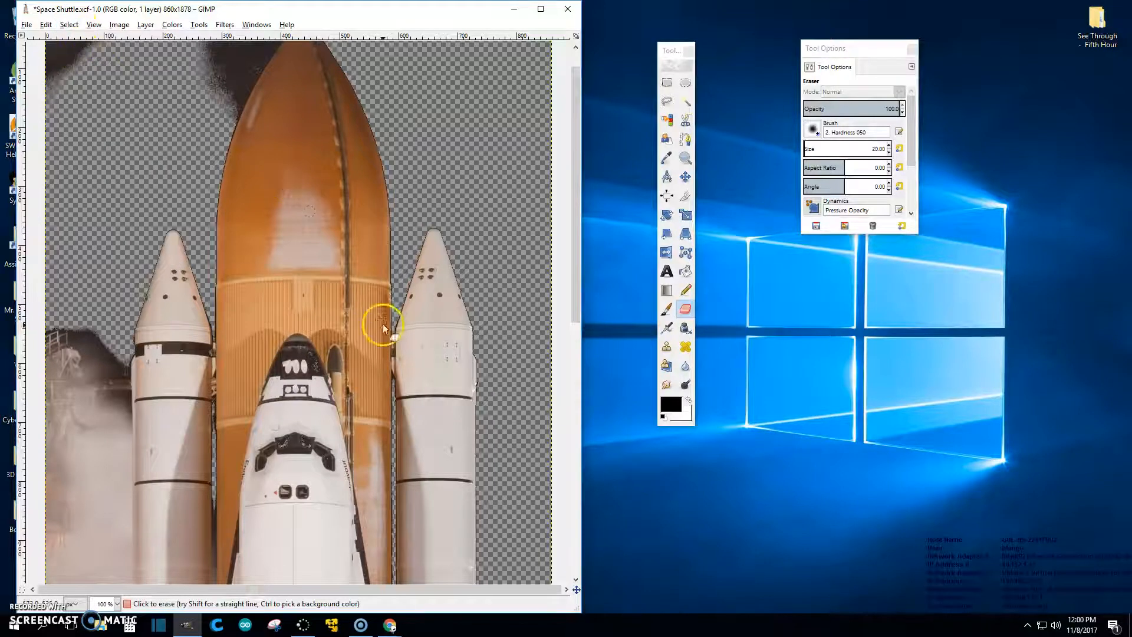
pyautogui.scroll(-10, 381, 327)
pyautogui.scroll(7, 400, 486)
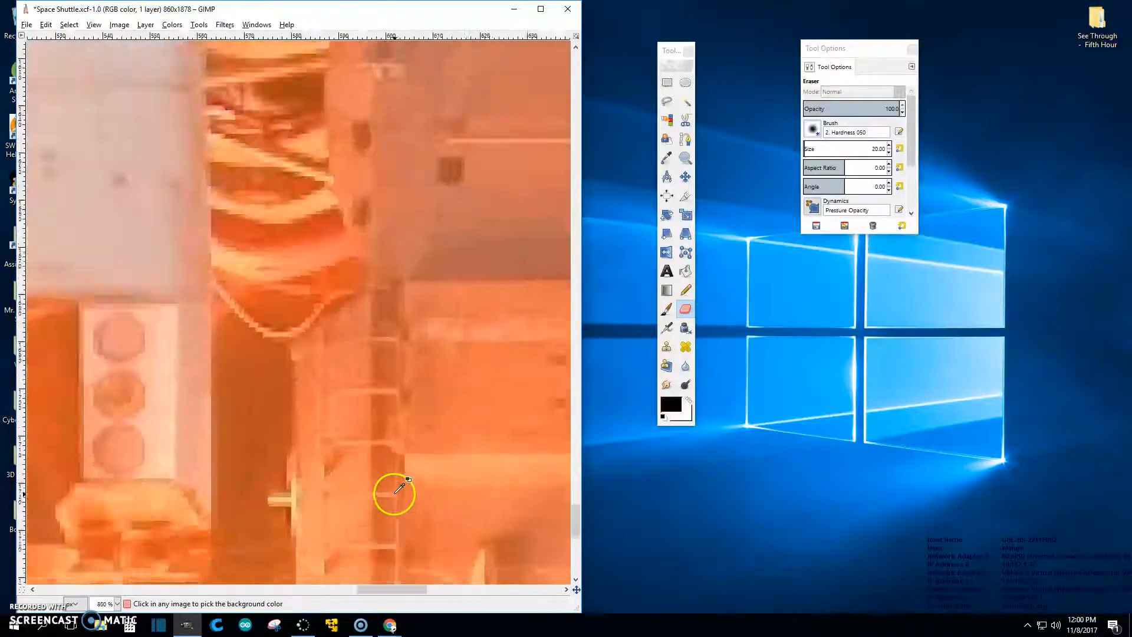
pyautogui.moveTo(392, 587); pyautogui.dragTo(349, 586)
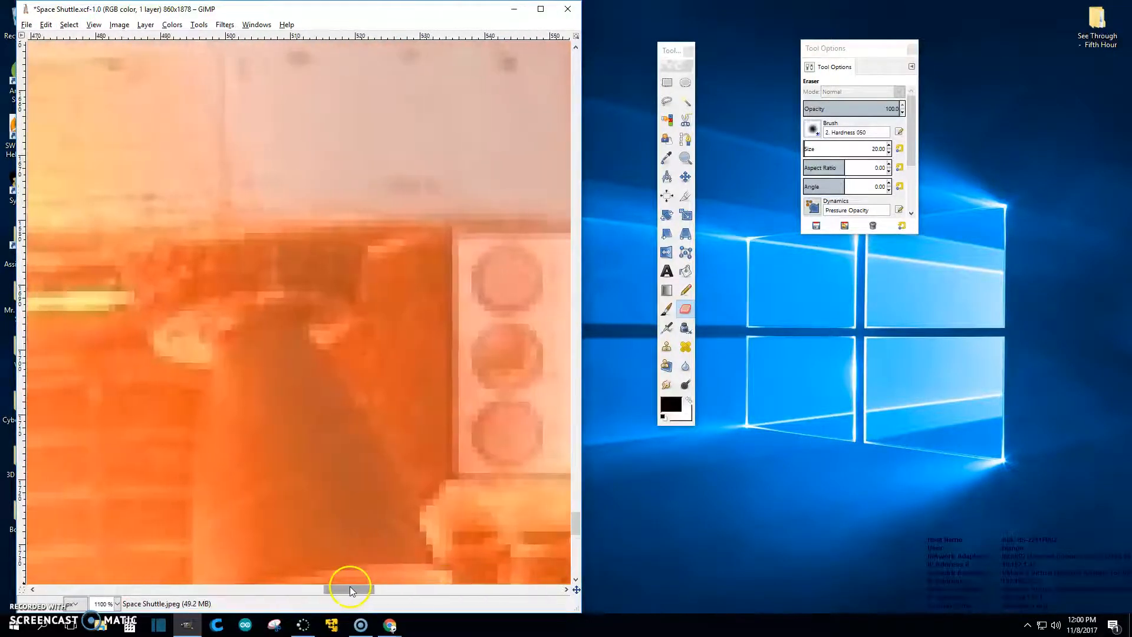
pyautogui.scroll(-3, 388, 412)
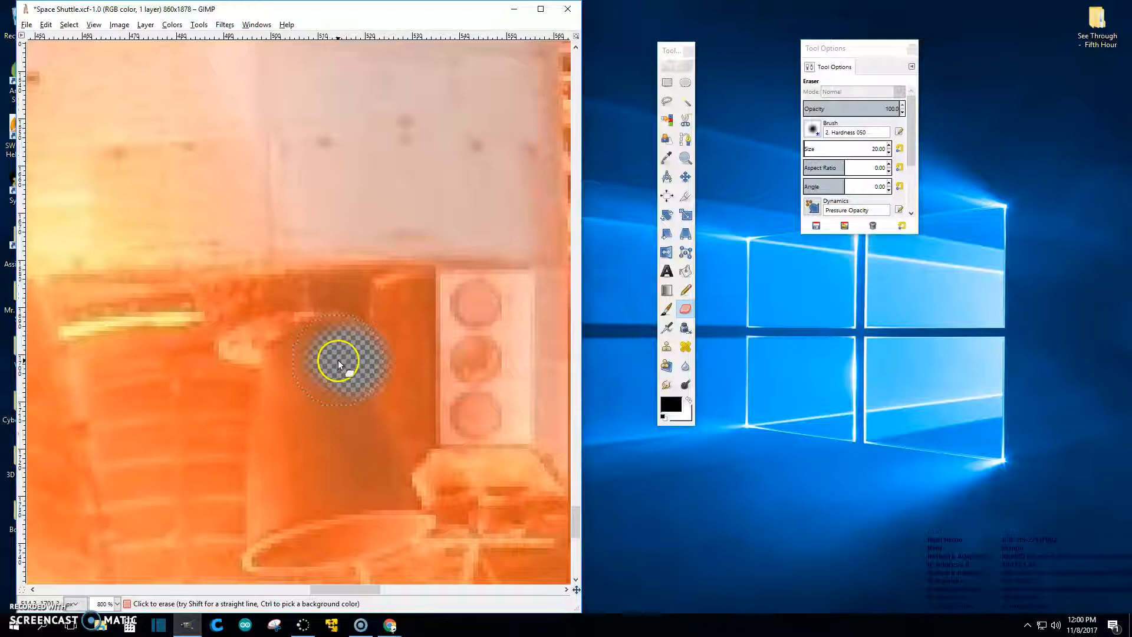
pyautogui.press('ctrl')
pyautogui.hotkey('ctrl', 'z')
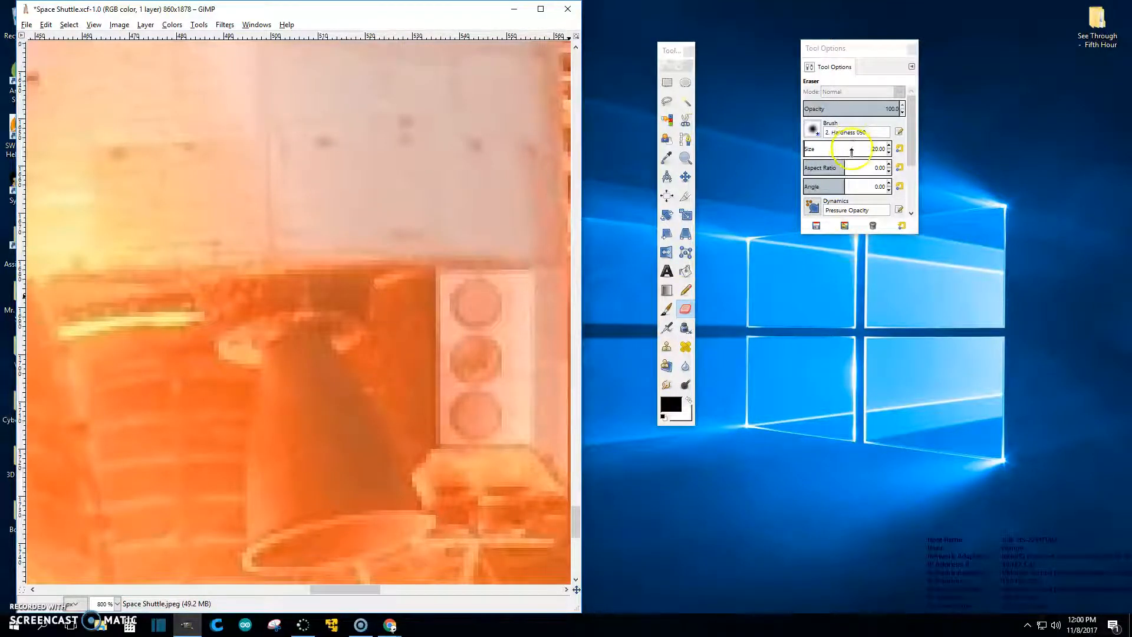
# Step: Switch the eraser to the 2. Hardness 100 brush at size 5 and erase along the nozzle cone's right side
pyautogui.click(812, 129)
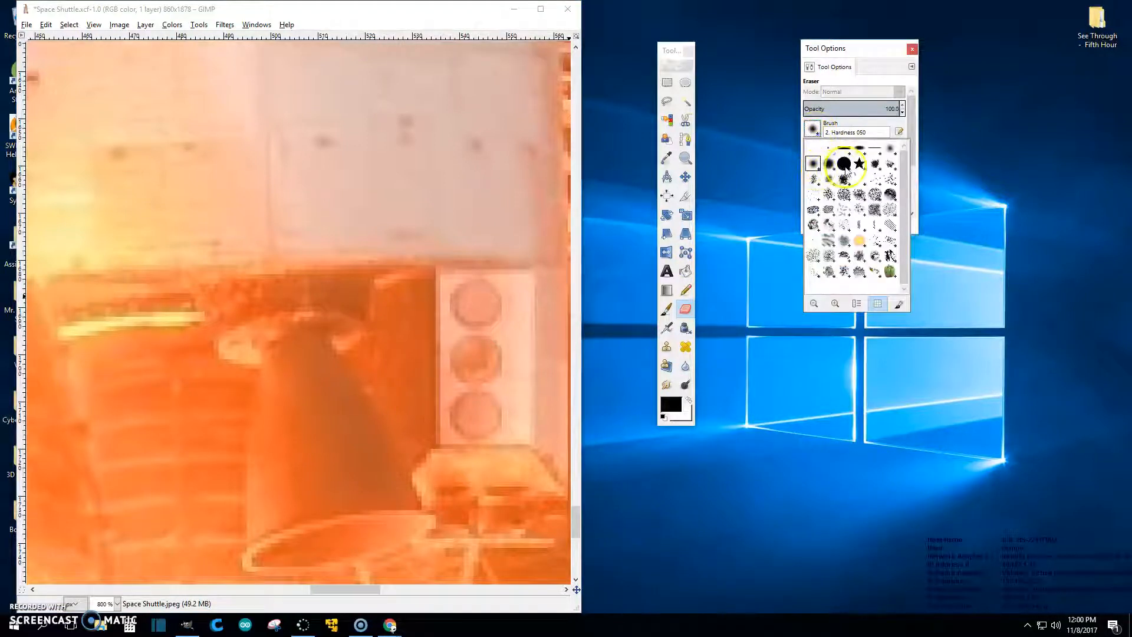
pyautogui.click(844, 163)
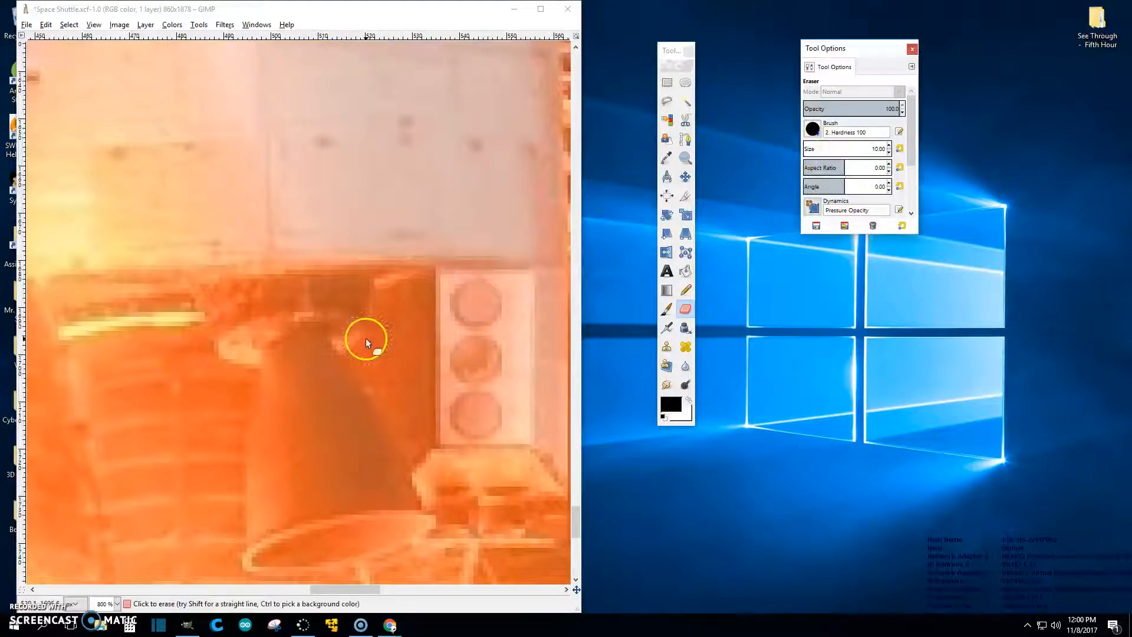
pyautogui.click(829, 152)
pyautogui.click(357, 355)
pyautogui.moveTo(356, 355)
pyautogui.mouseDown()
pyautogui.moveTo(388, 323)
pyautogui.moveTo(387, 289)
pyautogui.mouseUp()
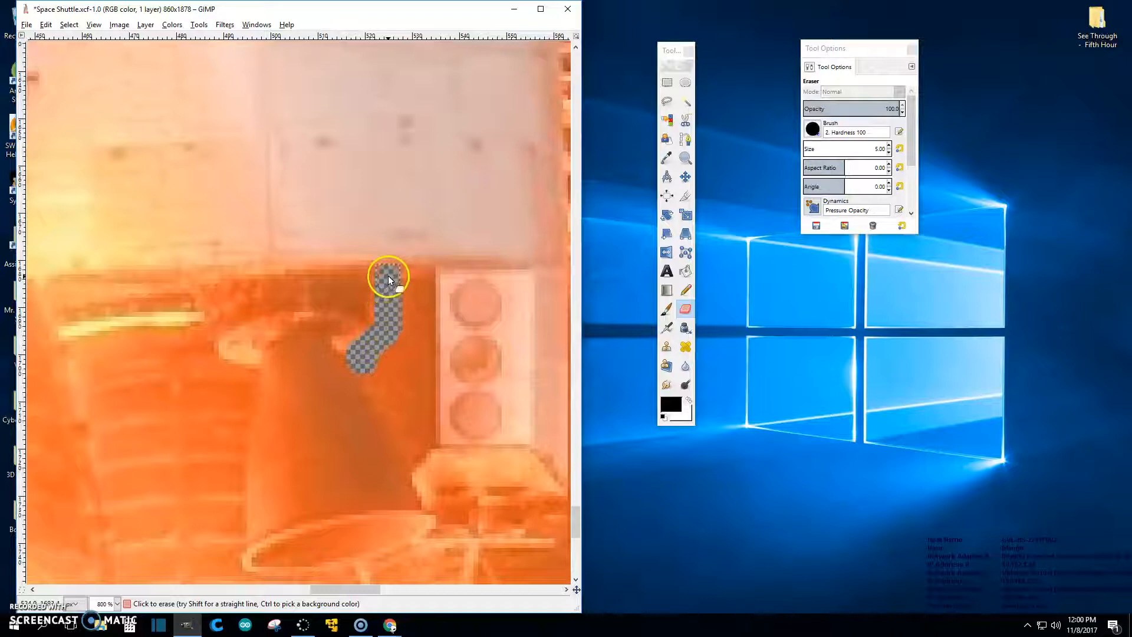
pyautogui.moveTo(468, 275)
pyautogui.mouseDown()
pyautogui.moveTo(560, 273)
pyautogui.moveTo(403, 301)
pyautogui.moveTo(399, 335)
pyautogui.moveTo(365, 368)
pyautogui.moveTo(423, 474)
pyautogui.mouseUp()
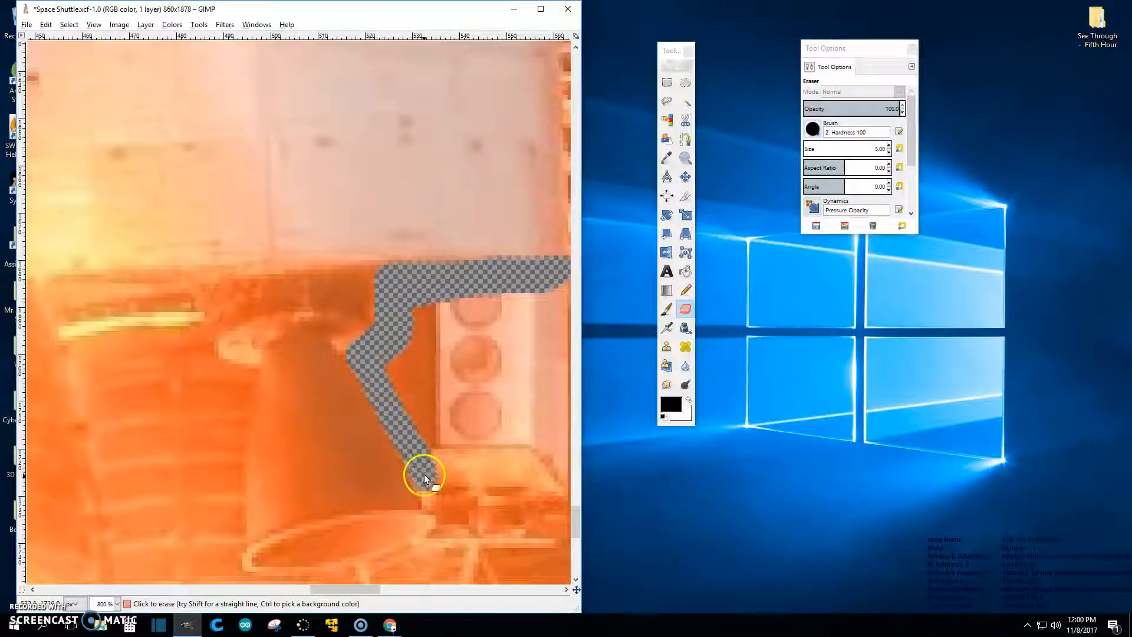
# Step: Erase along the cone's bottom rim and left side, undoing the stroke that overshot the top
pyautogui.scroll(-3, 459, 507)
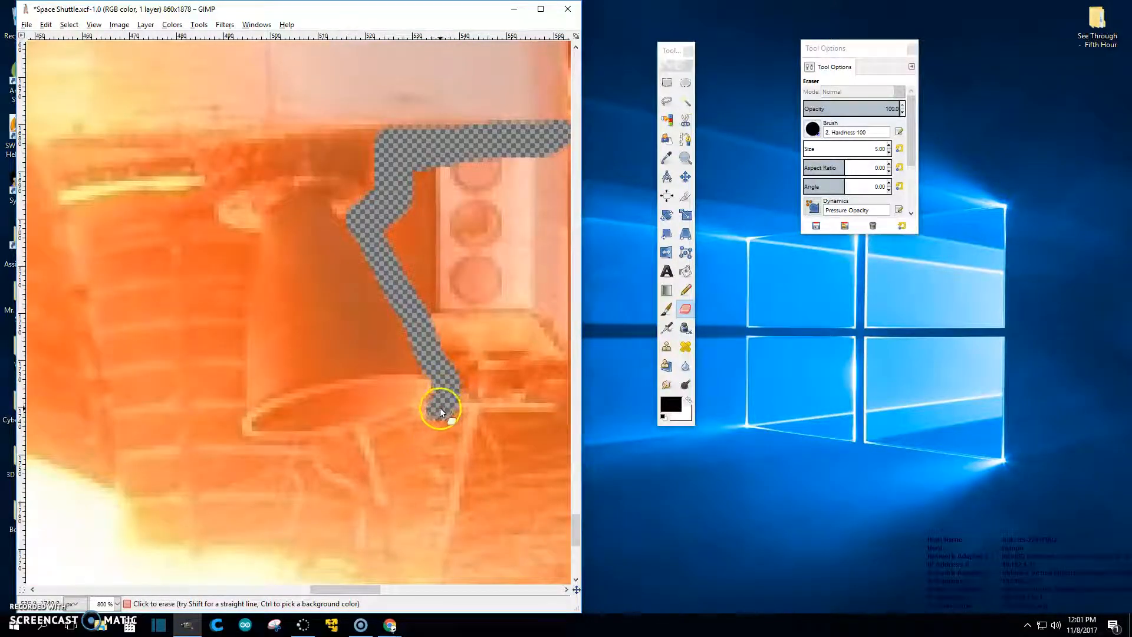
pyautogui.moveTo(353, 442); pyautogui.dragTo(240, 451)
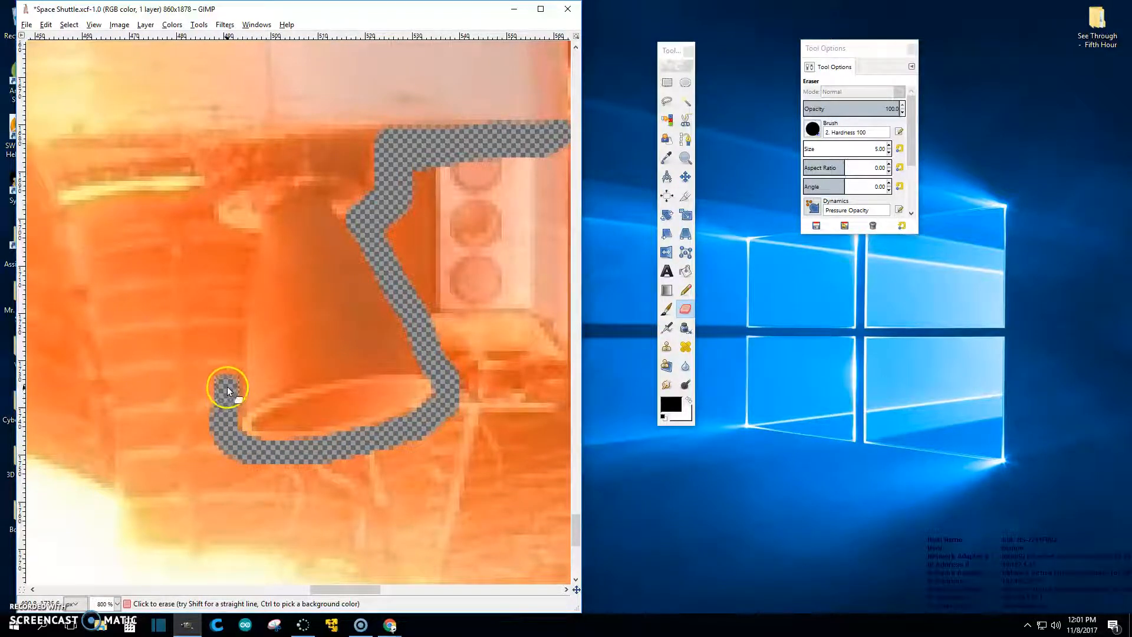
pyautogui.moveTo(232, 346); pyautogui.dragTo(233, 319)
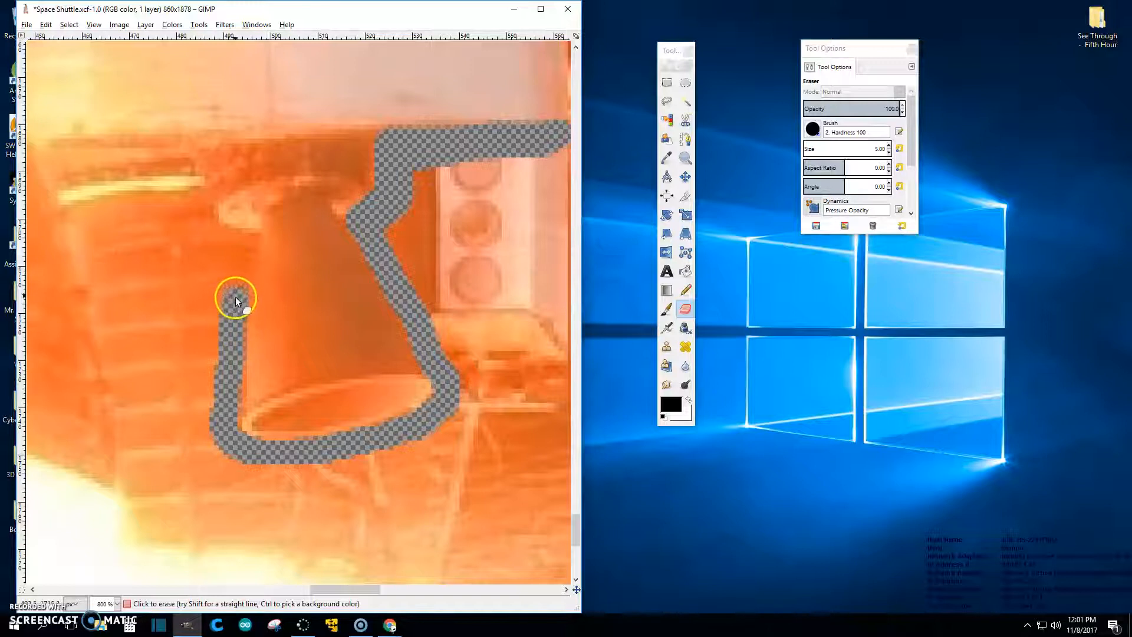
pyautogui.moveTo(235, 278); pyautogui.dragTo(238, 262)
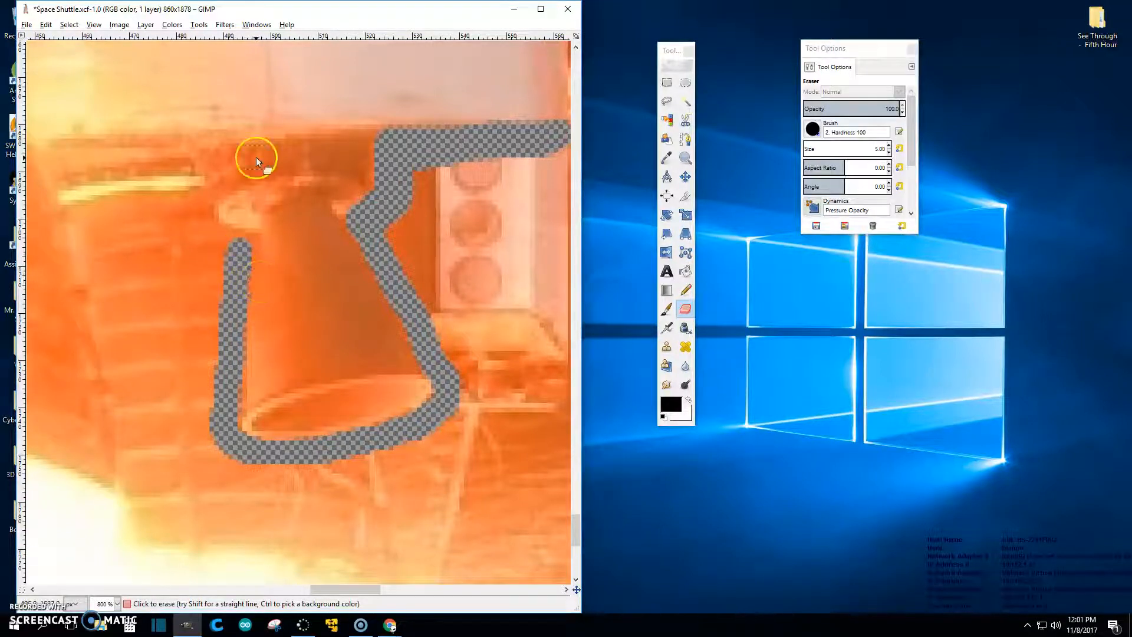
pyautogui.moveTo(235, 249); pyautogui.dragTo(221, 185)
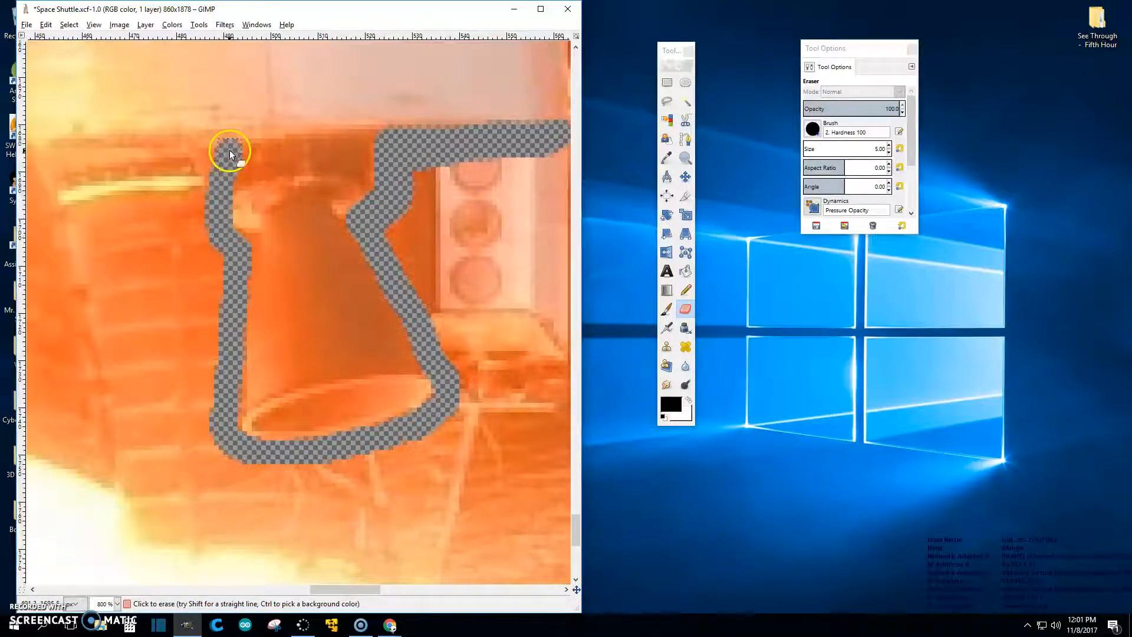
pyautogui.hotkey('ctrl', 'z')
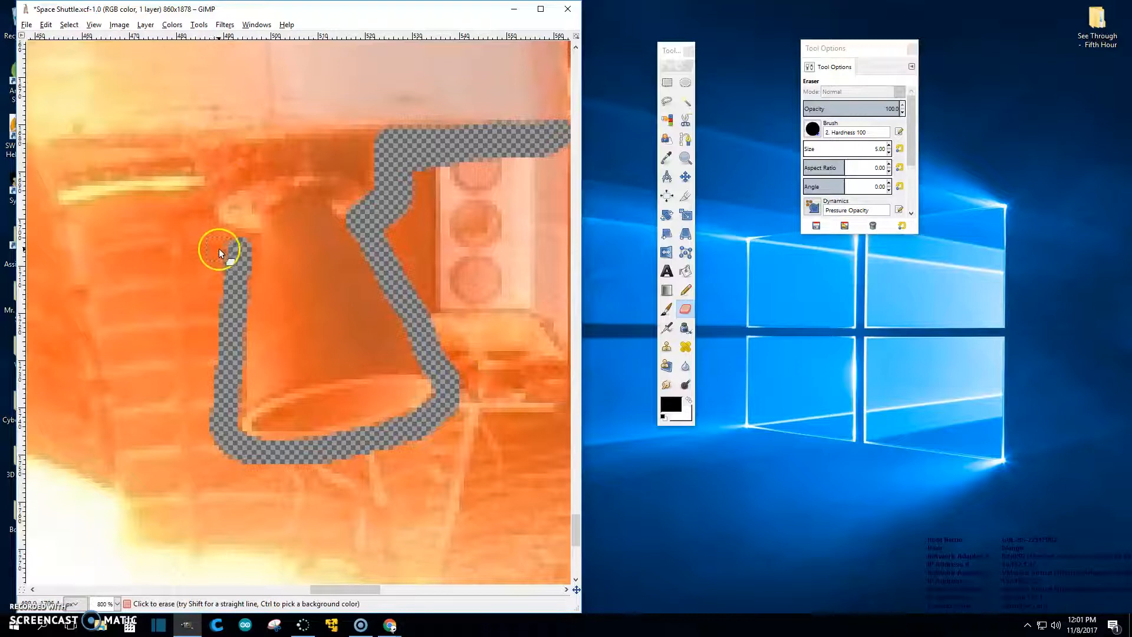
# Step: Erase a strip up the nozzle's side and widen the erased bar, clearing the orange streak
pyautogui.moveTo(229, 243)
pyautogui.mouseDown()
pyautogui.moveTo(198, 202)
pyautogui.moveTo(139, 205)
pyautogui.mouseUp()
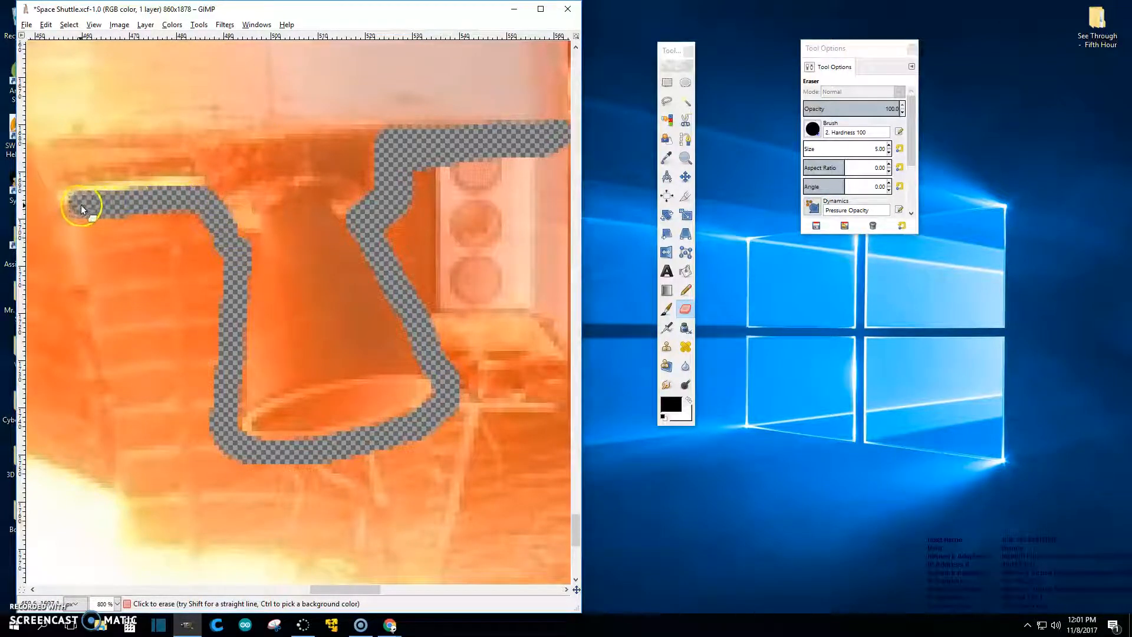
pyautogui.moveTo(73, 213)
pyautogui.mouseDown()
pyautogui.moveTo(101, 259)
pyautogui.moveTo(131, 390)
pyautogui.mouseUp()
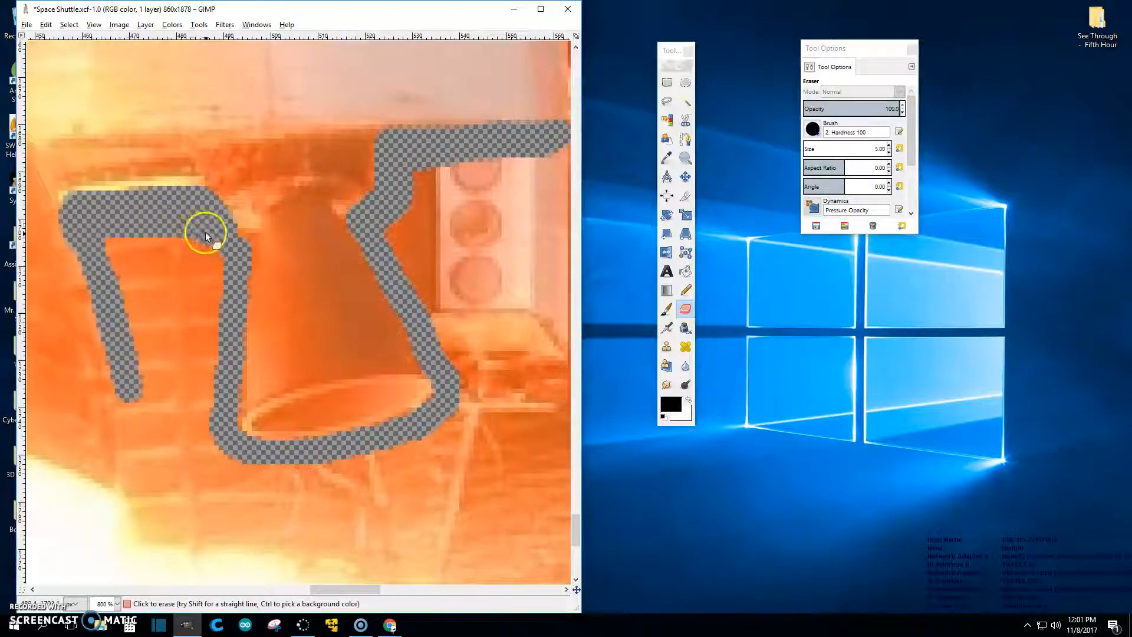
pyautogui.moveTo(219, 248)
pyautogui.mouseDown()
pyautogui.moveTo(129, 260)
pyautogui.moveTo(163, 246)
pyautogui.mouseUp()
pyautogui.moveTo(219, 281); pyautogui.dragTo(131, 271)
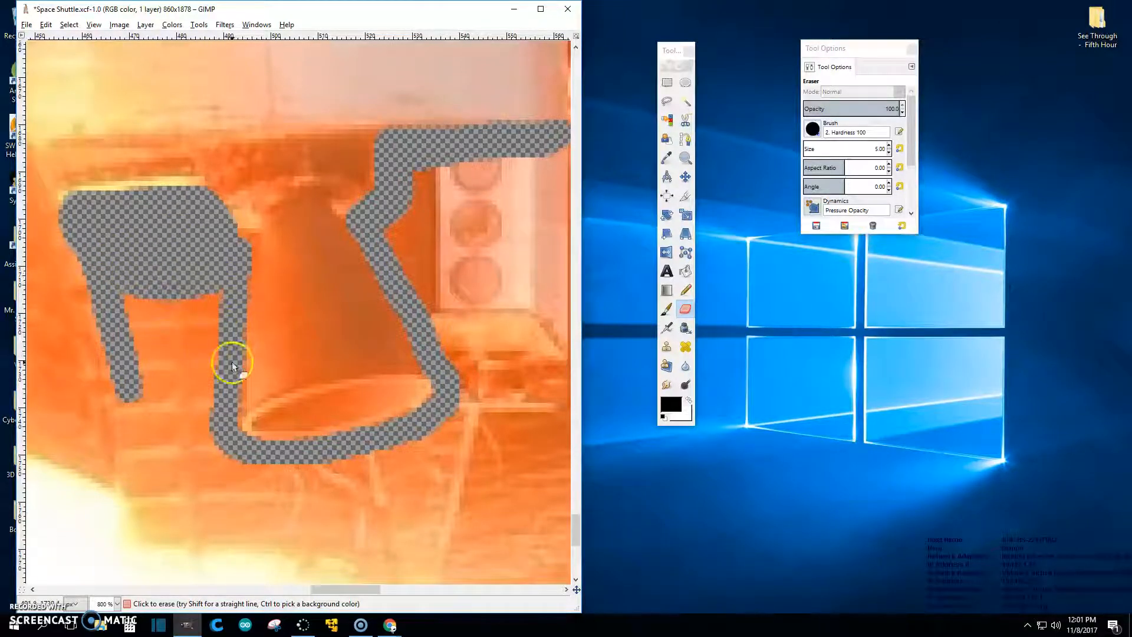
# Step: Raise the eraser size to 13 and clear the remaining orange around the erased band
pyautogui.moveTo(814, 151); pyautogui.dragTo(849, 149)
pyautogui.moveTo(454, 217)
pyautogui.mouseDown()
pyautogui.moveTo(410, 227)
pyautogui.moveTo(399, 239)
pyautogui.moveTo(422, 268)
pyautogui.moveTo(431, 182)
pyautogui.moveTo(468, 391)
pyautogui.moveTo(452, 424)
pyautogui.mouseUp()
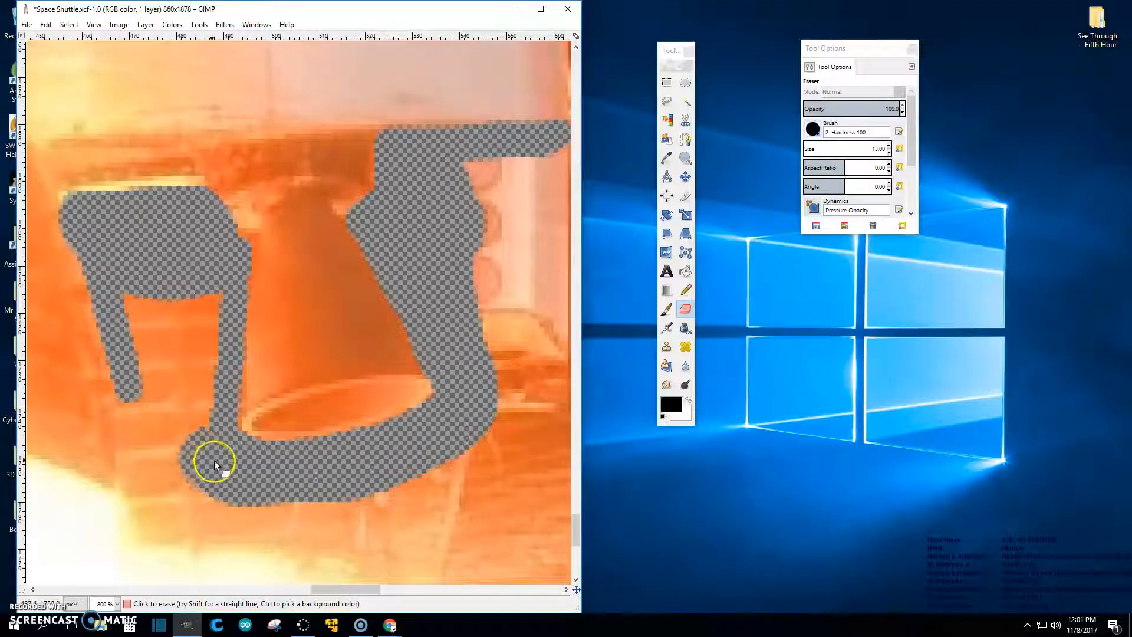
pyautogui.moveTo(204, 372)
pyautogui.mouseDown()
pyautogui.moveTo(212, 303)
pyautogui.moveTo(169, 292)
pyautogui.moveTo(137, 309)
pyautogui.moveTo(155, 449)
pyautogui.moveTo(186, 311)
pyautogui.mouseUp()
pyautogui.moveTo(482, 179)
pyautogui.mouseDown()
pyautogui.moveTo(476, 331)
pyautogui.moveTo(486, 428)
pyautogui.moveTo(452, 475)
pyautogui.moveTo(364, 508)
pyautogui.moveTo(273, 518)
pyautogui.moveTo(173, 461)
pyautogui.mouseUp()
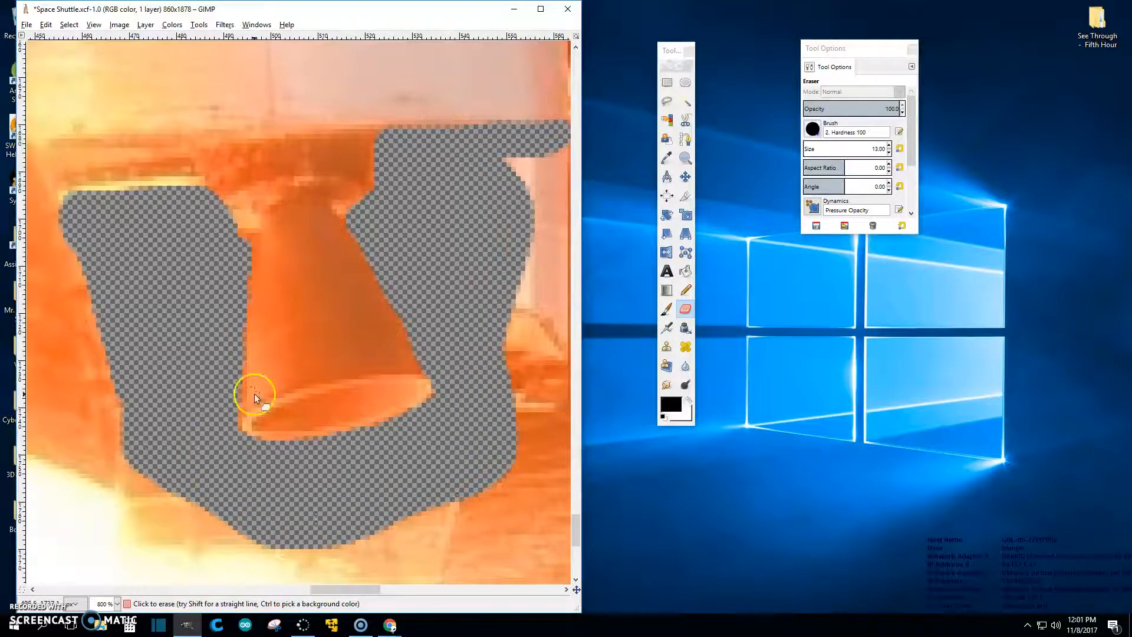
# Step: Zoom to 400% near Endeavour and set the eraser to the 2. Hardness 075 brush at size 8
pyautogui.scroll(-7, 394, 277)
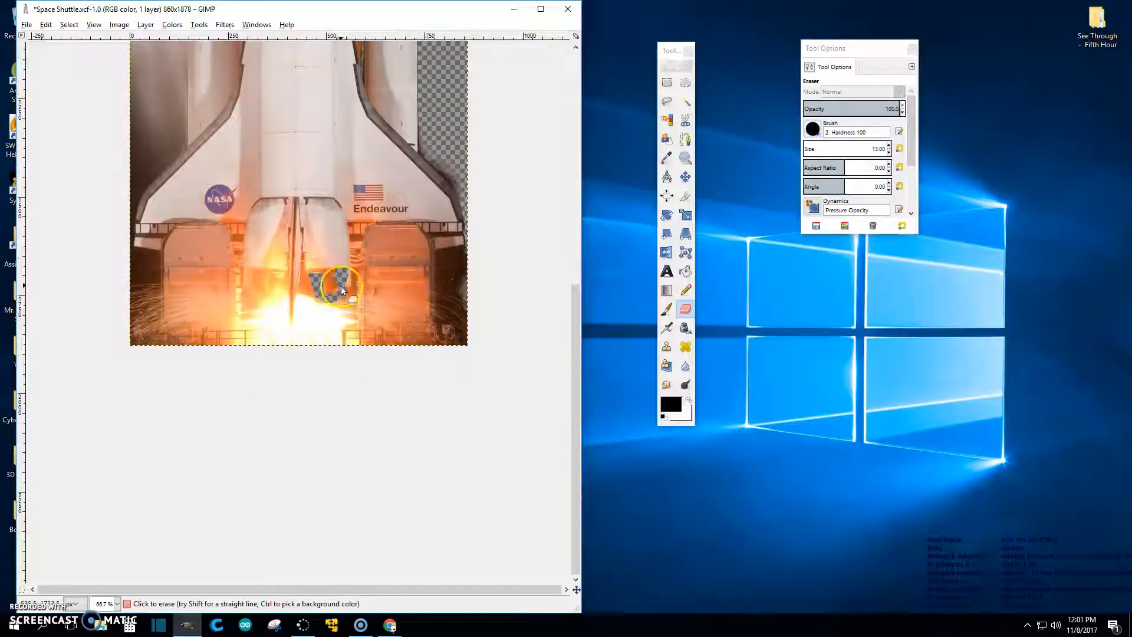
pyautogui.scroll(3, 437, 324)
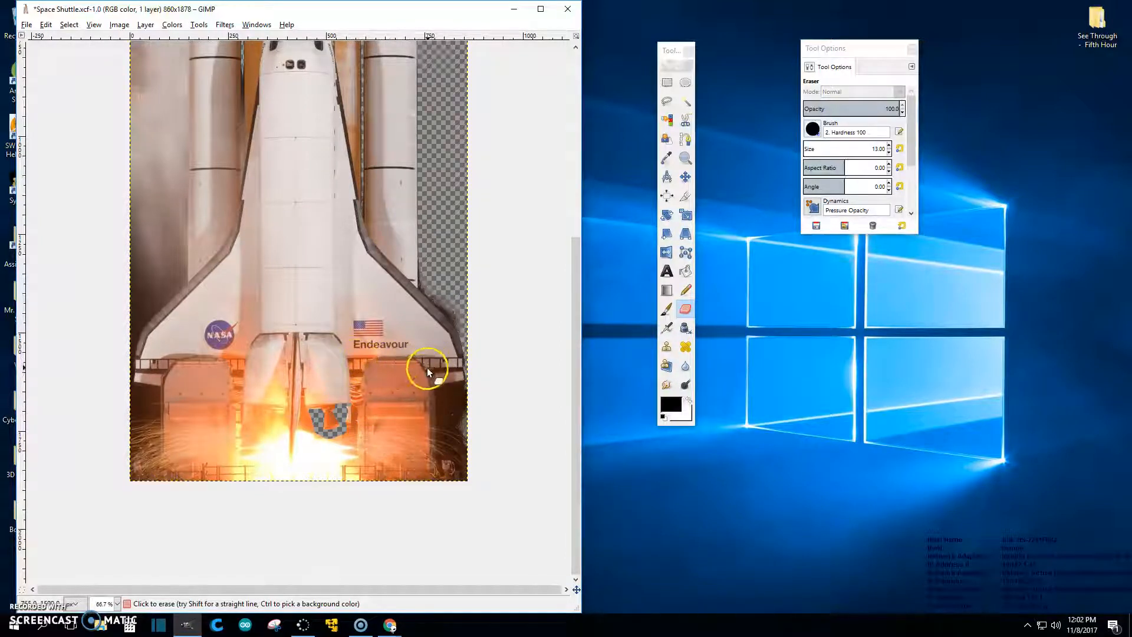
pyautogui.scroll(5, 392, 380)
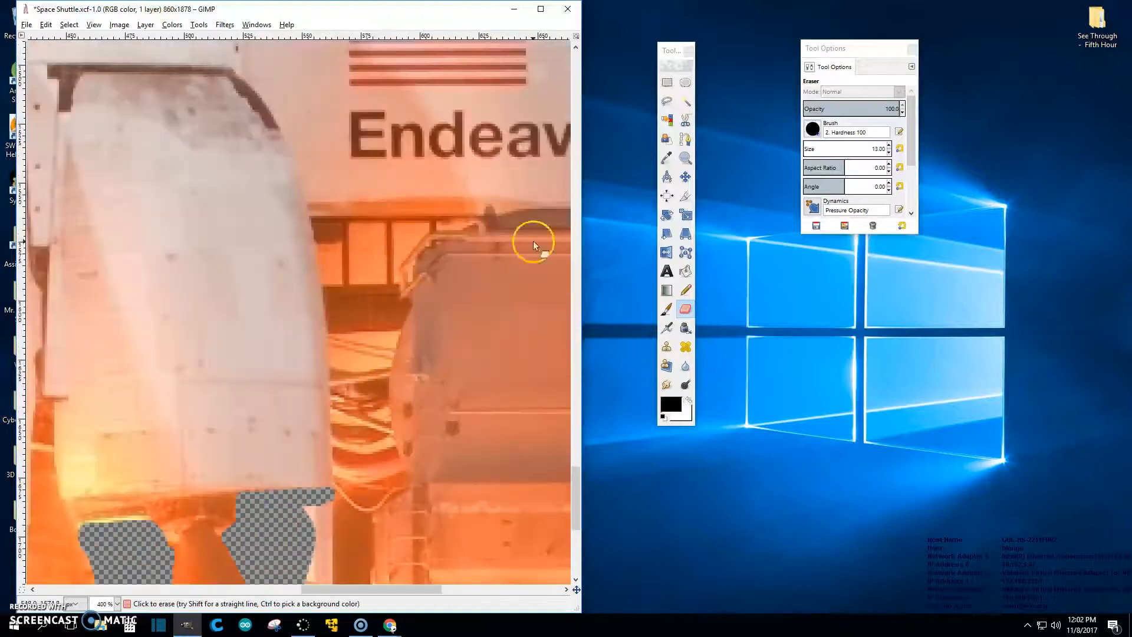
pyautogui.click(822, 151)
pyautogui.moveTo(391, 589); pyautogui.dragTo(446, 589)
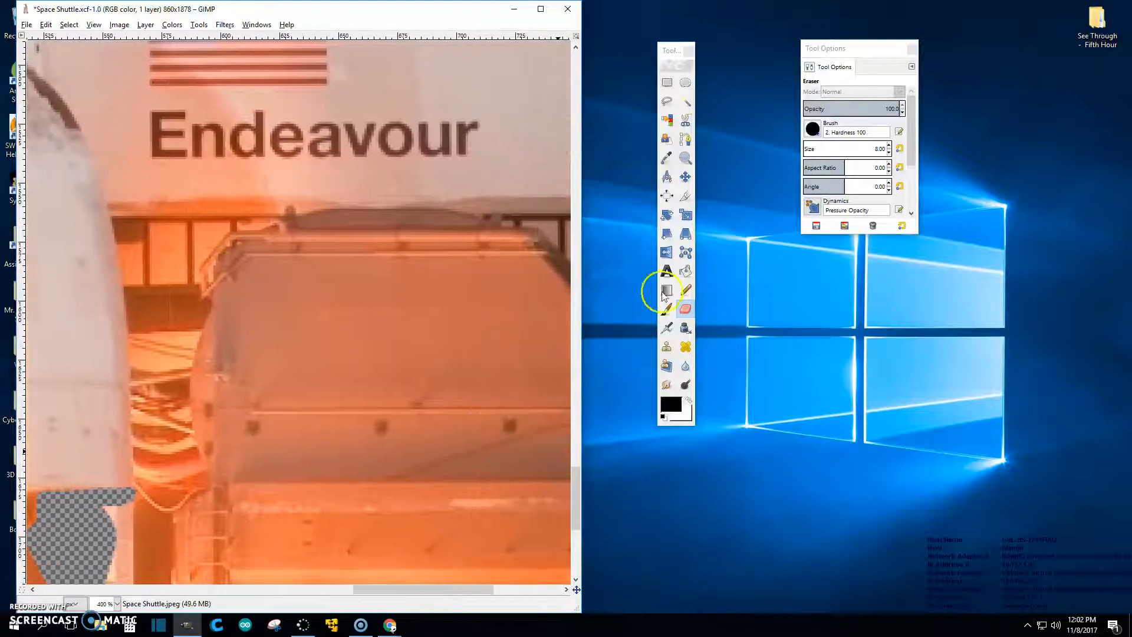
pyautogui.click(812, 129)
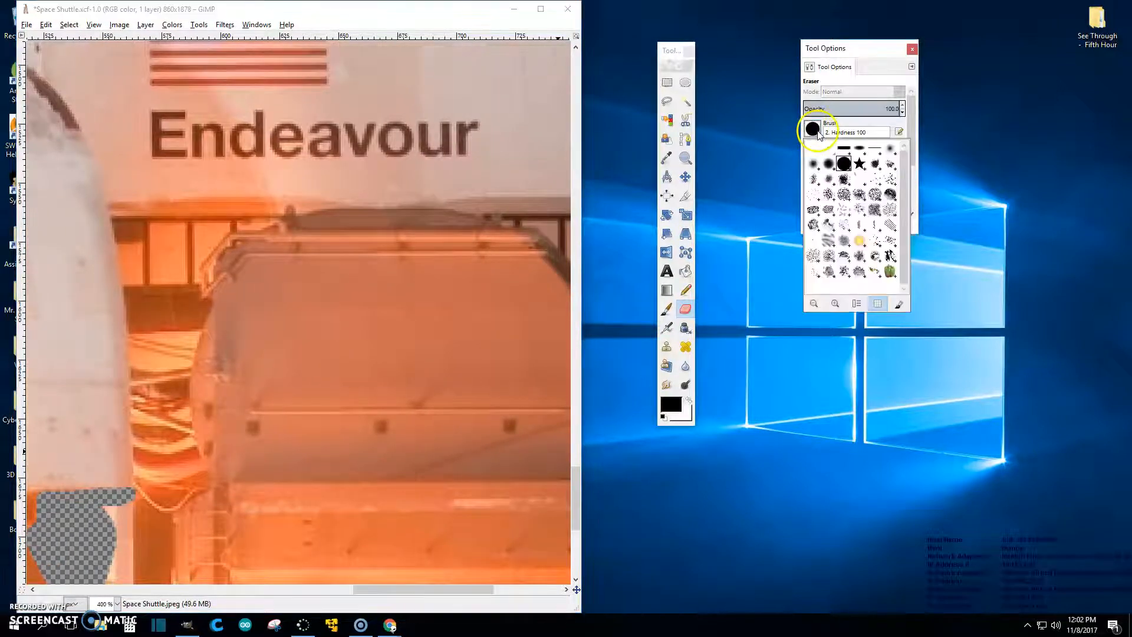
pyautogui.click(827, 166)
# Step: Erase a thin strip under the wing, then carry the outline down the white engine's side
pyautogui.click(118, 210)
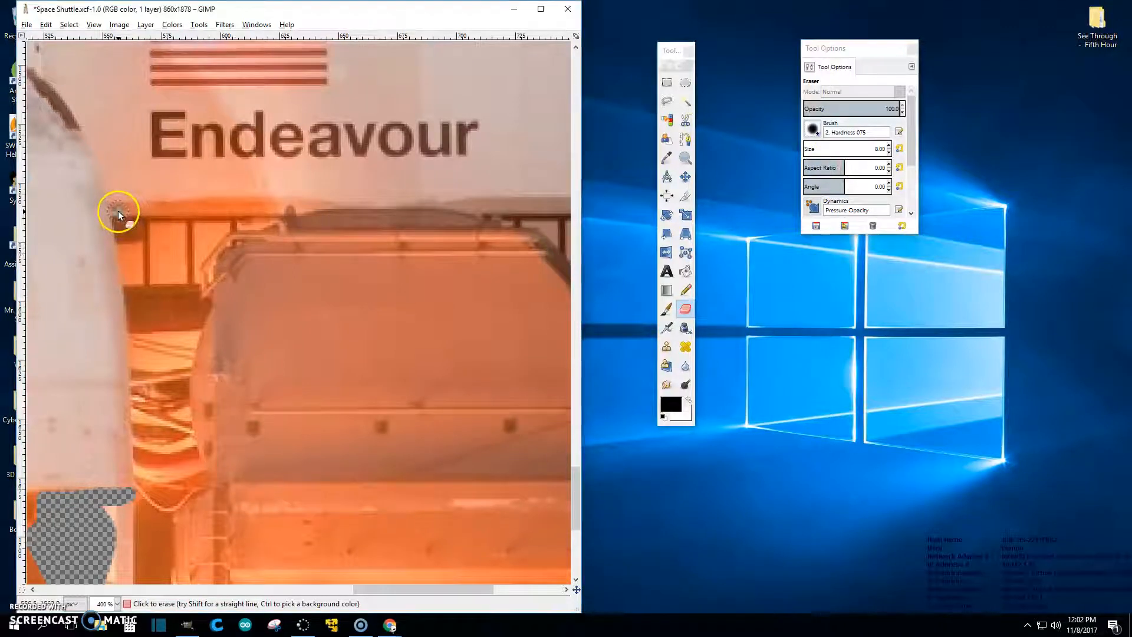
pyautogui.click(114, 207)
pyautogui.moveTo(121, 206); pyautogui.dragTo(399, 210)
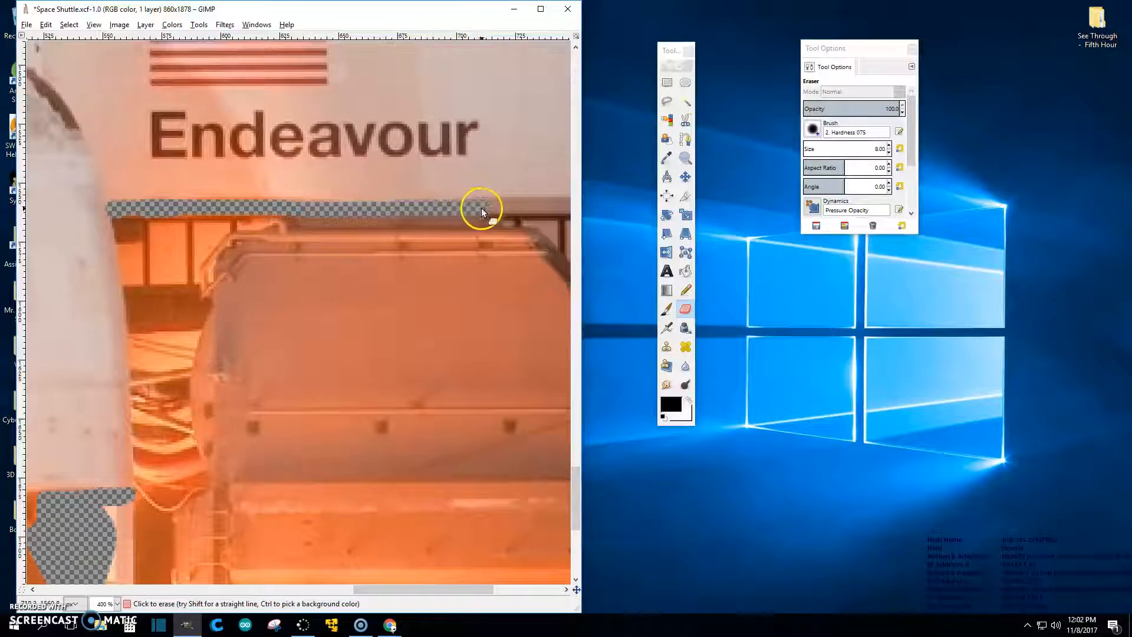
pyautogui.moveTo(510, 207); pyautogui.dragTo(512, 207)
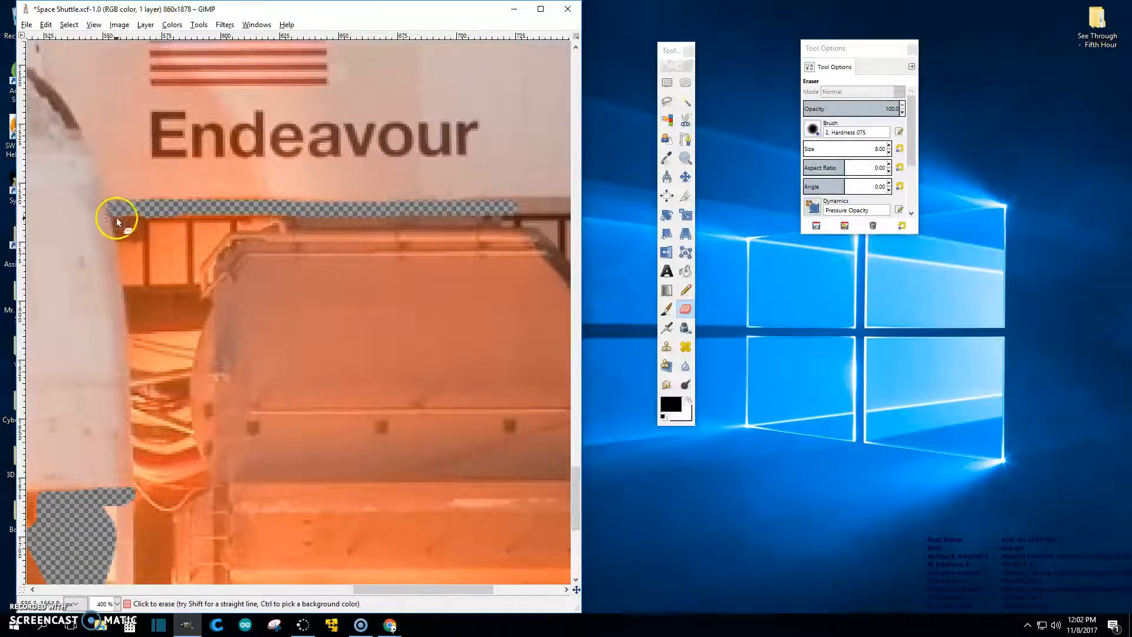
pyautogui.moveTo(125, 240); pyautogui.dragTo(117, 228)
pyautogui.moveTo(135, 302); pyautogui.dragTo(141, 358)
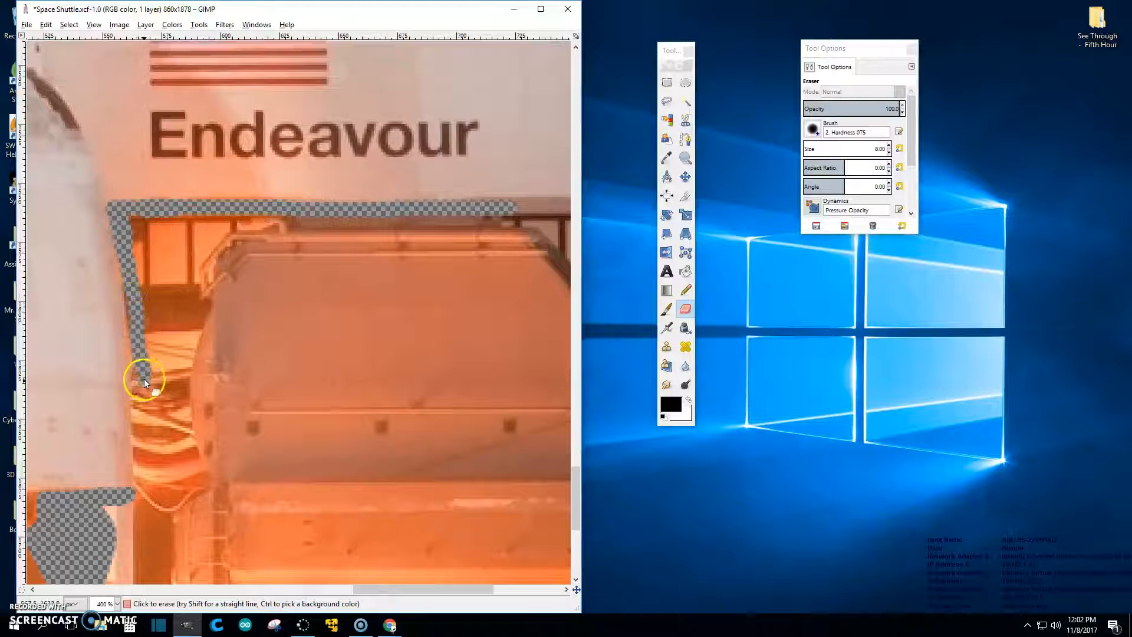
pyautogui.moveTo(142, 413)
pyautogui.mouseDown()
pyautogui.moveTo(138, 498)
pyautogui.moveTo(125, 254)
pyautogui.mouseUp()
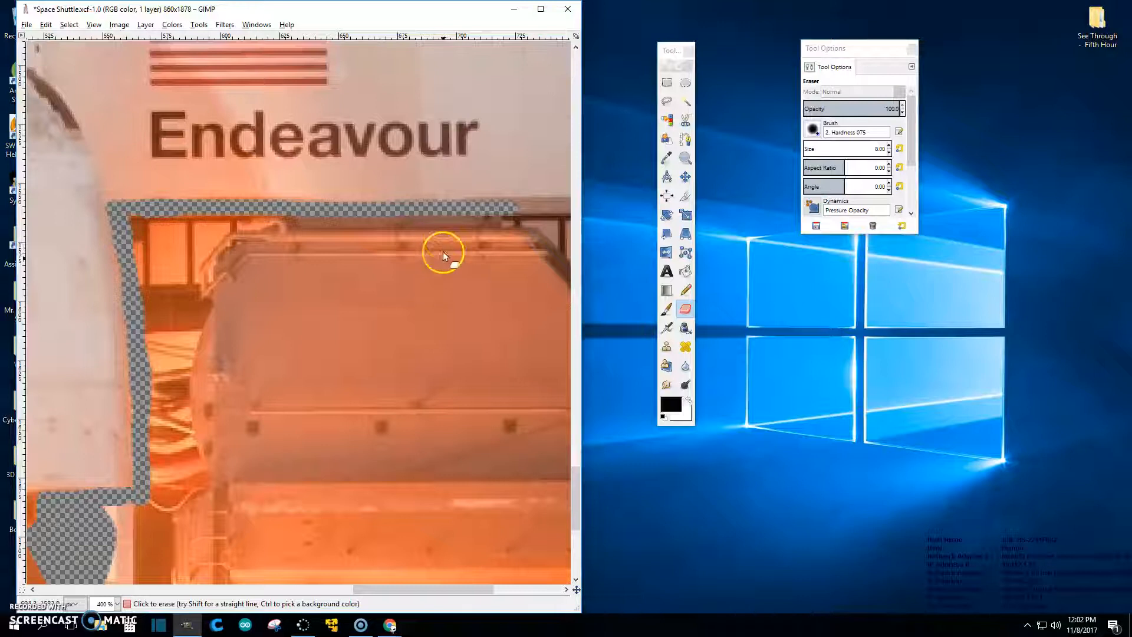
# Step: Enlarge the eraser, switch back to the 2. Hardness 100 brush and erase patches of the pad structure
pyautogui.scroll(5, 866, 148)
pyautogui.scroll(11, 867, 149)
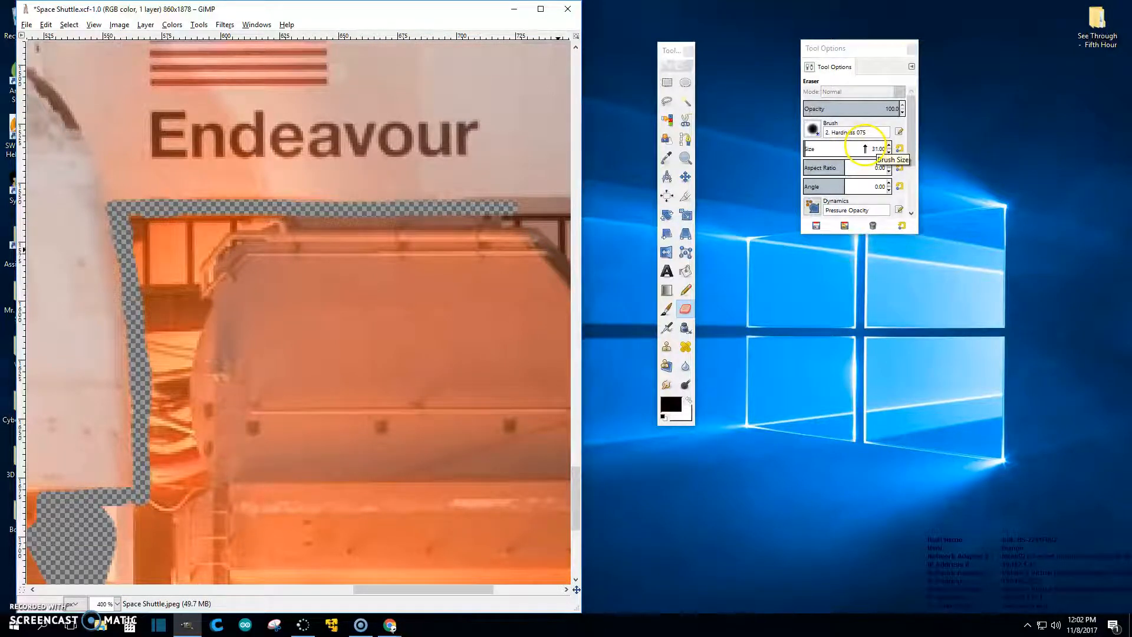
pyautogui.click(473, 248)
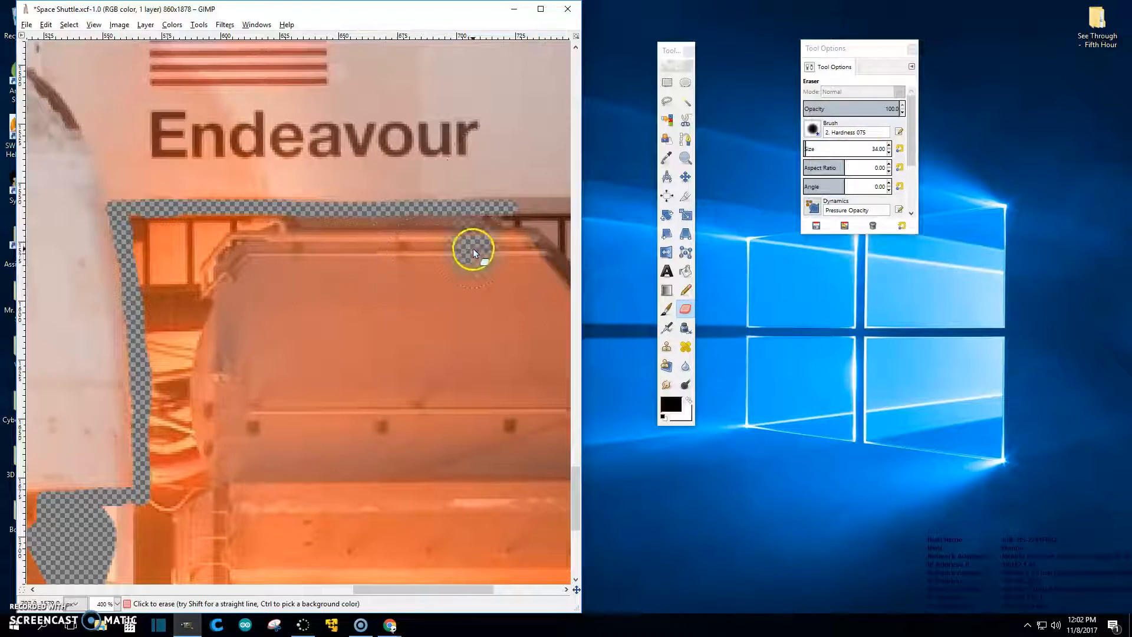
pyautogui.scroll(4, 865, 168)
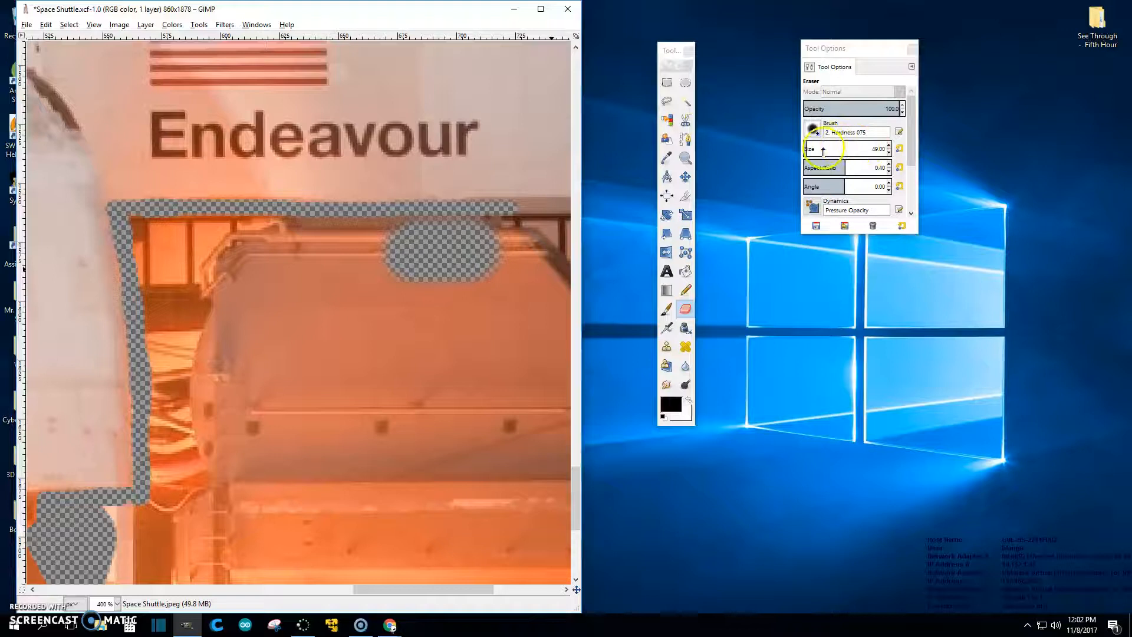
pyautogui.click(814, 131)
pyautogui.click(844, 164)
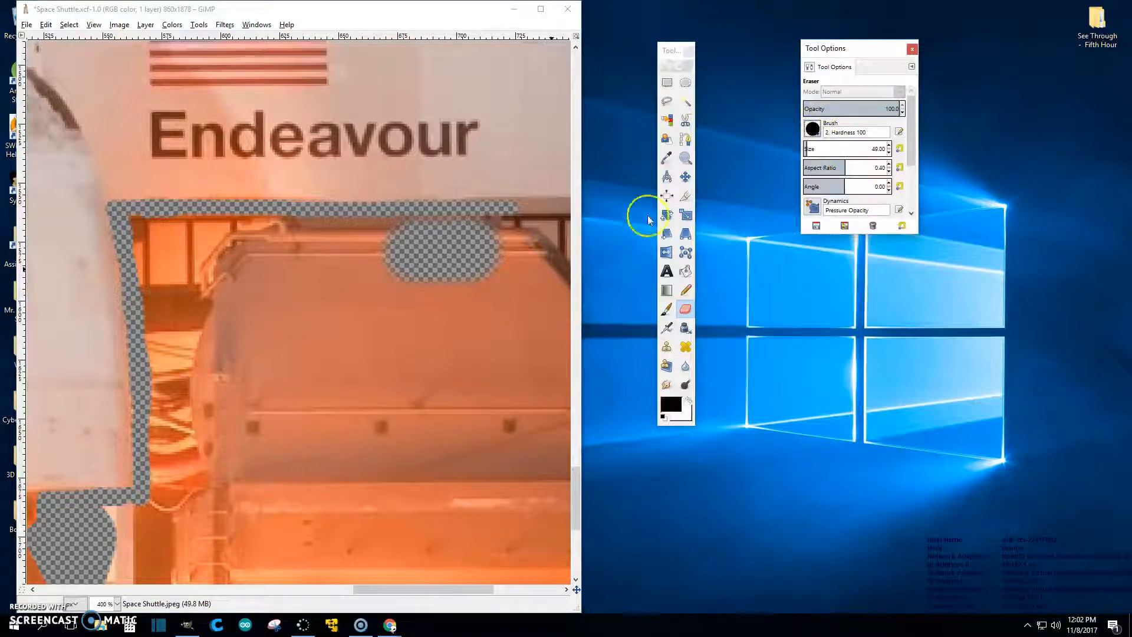
pyautogui.click(483, 255)
pyautogui.moveTo(482, 256); pyautogui.dragTo(406, 248)
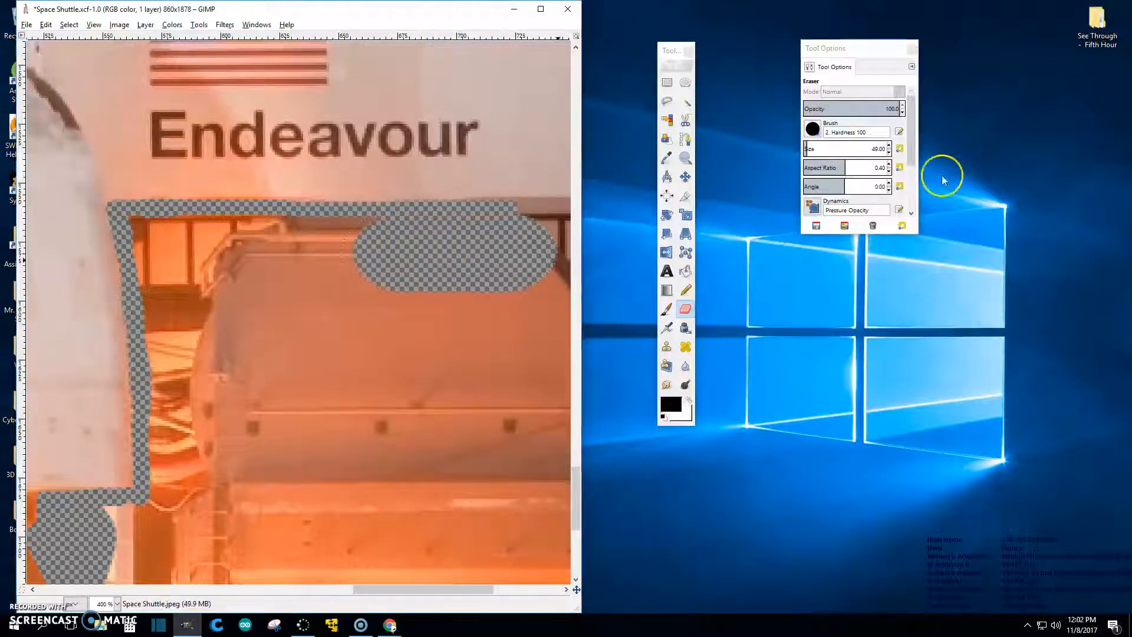
# Step: Set the eraser aspect ratio to -0.10 and erase the pad leftward, undoing an oversized band
pyautogui.moveTo(829, 169); pyautogui.dragTo(828, 169)
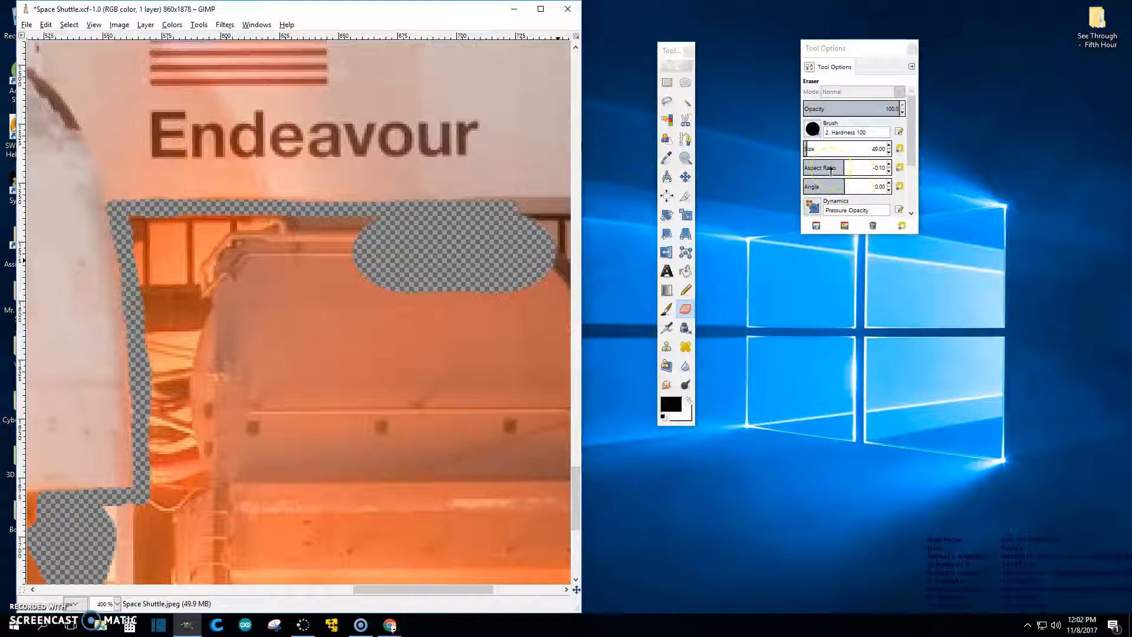
pyautogui.moveTo(377, 267)
pyautogui.mouseDown()
pyautogui.moveTo(254, 273)
pyautogui.moveTo(169, 262)
pyautogui.moveTo(158, 246)
pyautogui.mouseUp()
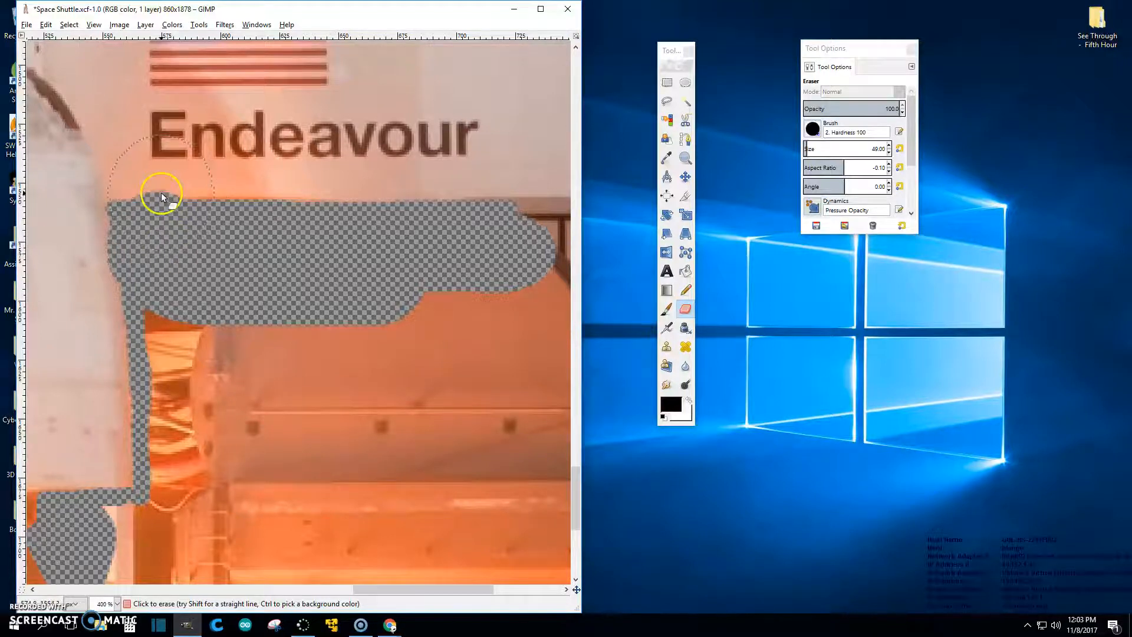
pyautogui.hotkey('ctrl', 'z')
pyautogui.moveTo(390, 287)
pyautogui.mouseDown()
pyautogui.moveTo(376, 265)
pyautogui.moveTo(285, 267)
pyautogui.mouseUp()
# Step: Zoom to 1100% and erase the orange window frame, undoing one mistake, then zoom back out
pyautogui.keyDown('ctrl'); pyautogui.scroll(2, 331, 373); pyautogui.keyUp('ctrl')
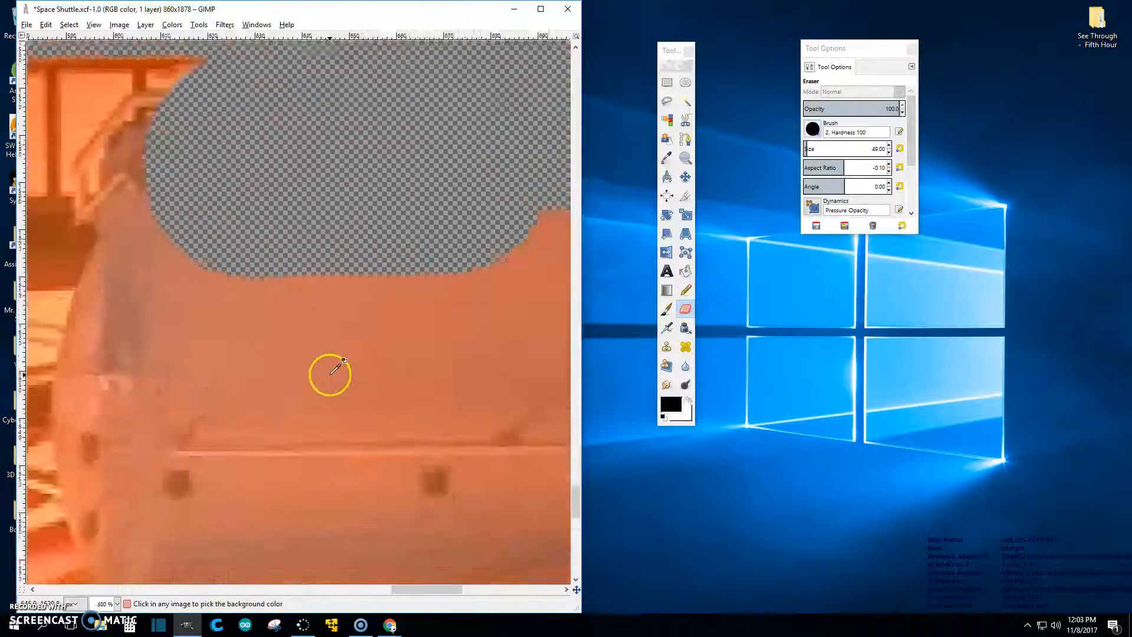
pyautogui.keyDown('ctrl'); pyautogui.scroll(1, 330, 366); pyautogui.keyUp('ctrl')
pyautogui.keyDown('ctrl'); pyautogui.scroll(2, 377, 568); pyautogui.keyUp('ctrl')
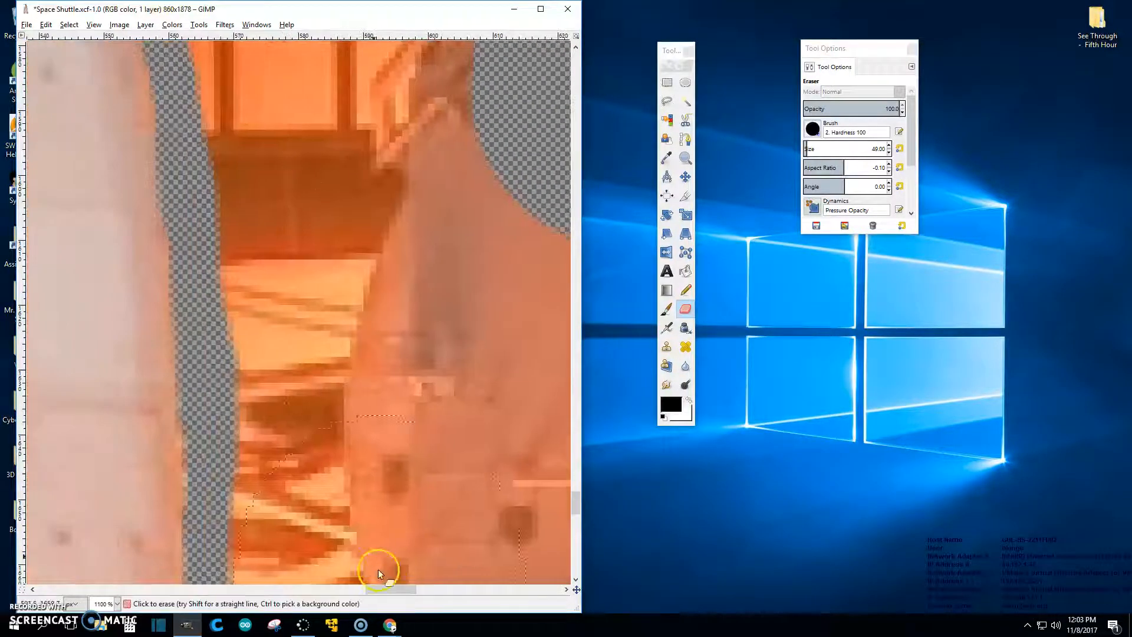
pyautogui.scroll(5, 419, 187)
pyautogui.scroll(-2, 847, 149)
pyautogui.scroll(-12, 847, 149)
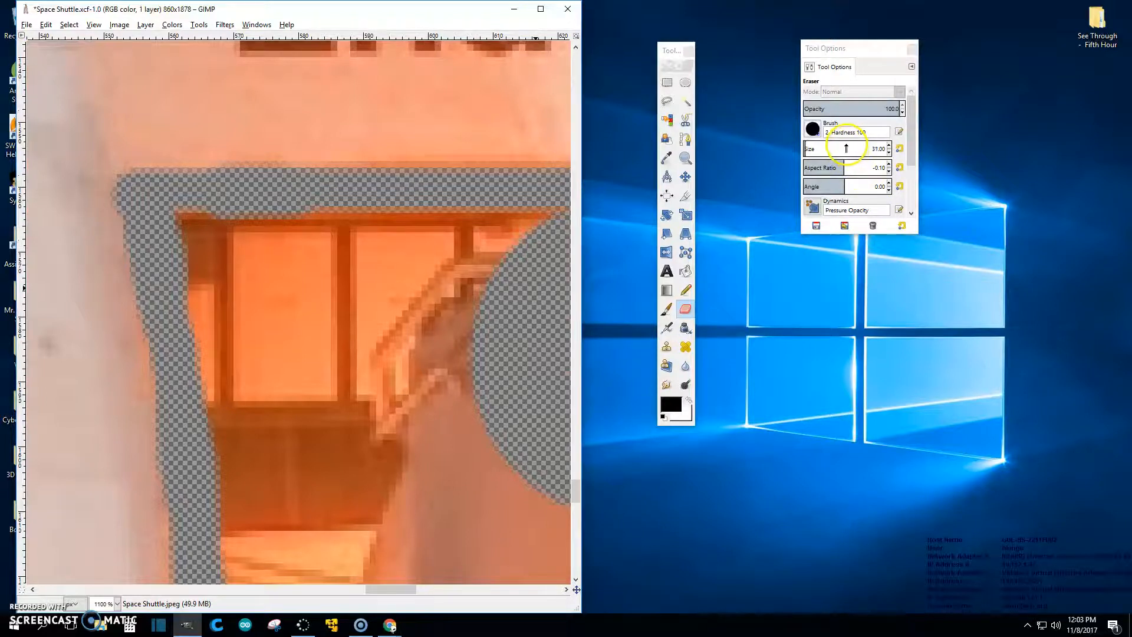
pyautogui.click(261, 276)
pyautogui.moveTo(215, 256)
pyautogui.mouseDown()
pyautogui.moveTo(275, 273)
pyautogui.moveTo(554, 267)
pyautogui.moveTo(310, 340)
pyautogui.moveTo(201, 348)
pyautogui.moveTo(267, 405)
pyautogui.mouseUp()
pyautogui.hotkey('ctrl', 'z')
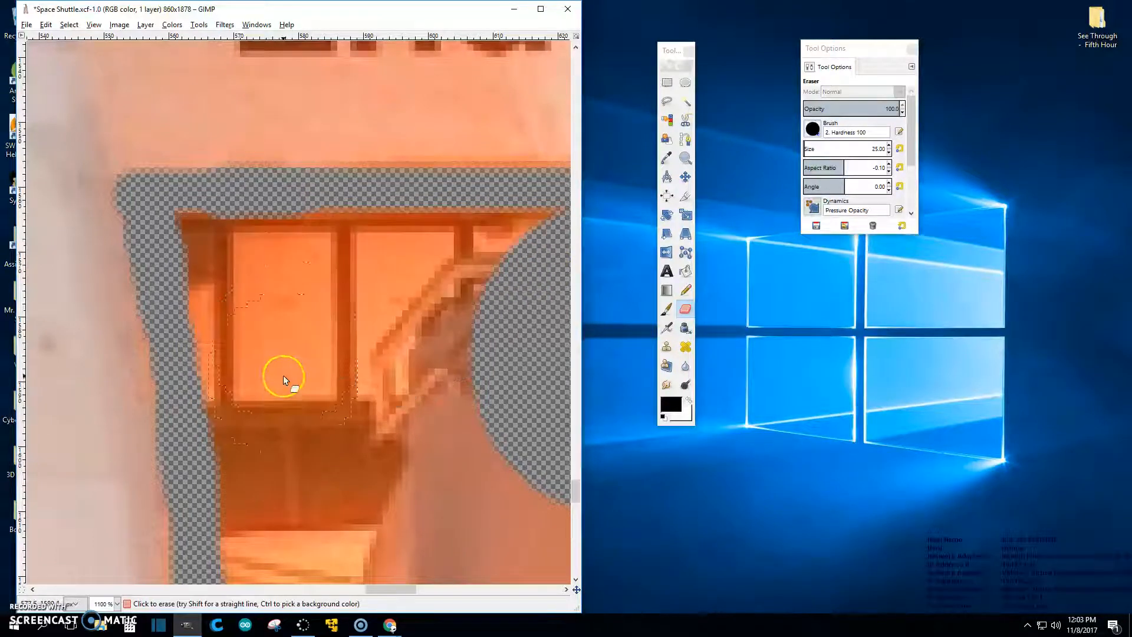
pyautogui.moveTo(229, 255)
pyautogui.mouseDown()
pyautogui.moveTo(309, 271)
pyautogui.moveTo(544, 262)
pyautogui.moveTo(475, 319)
pyautogui.moveTo(390, 353)
pyautogui.moveTo(307, 327)
pyautogui.moveTo(250, 327)
pyautogui.moveTo(265, 531)
pyautogui.moveTo(335, 485)
pyautogui.moveTo(494, 441)
pyautogui.mouseUp()
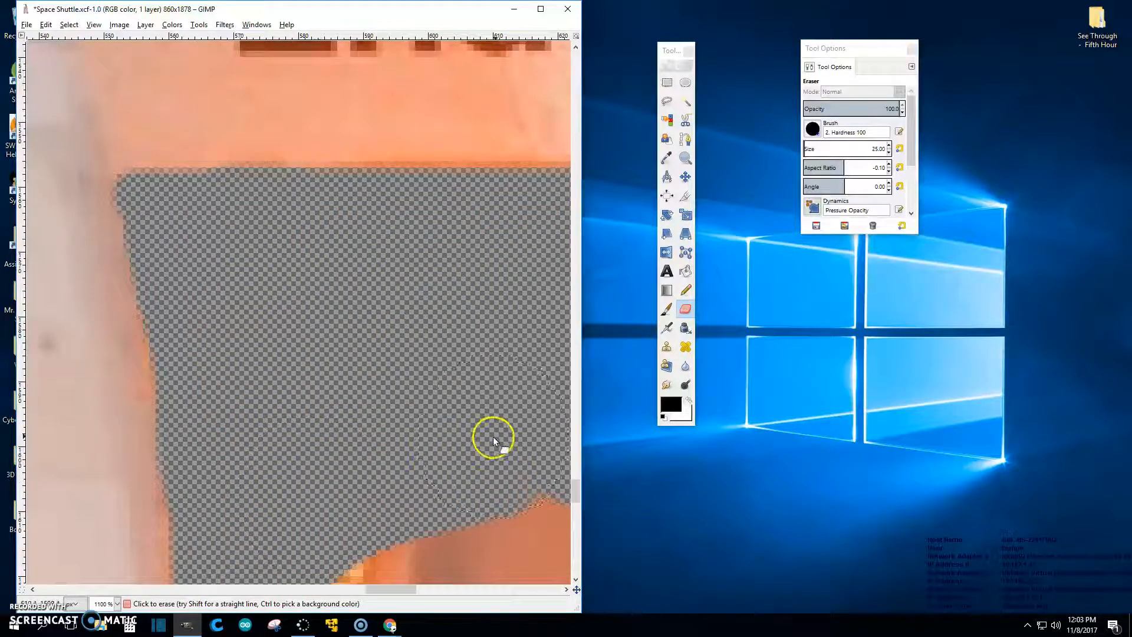
pyautogui.scroll(-7, 452, 404)
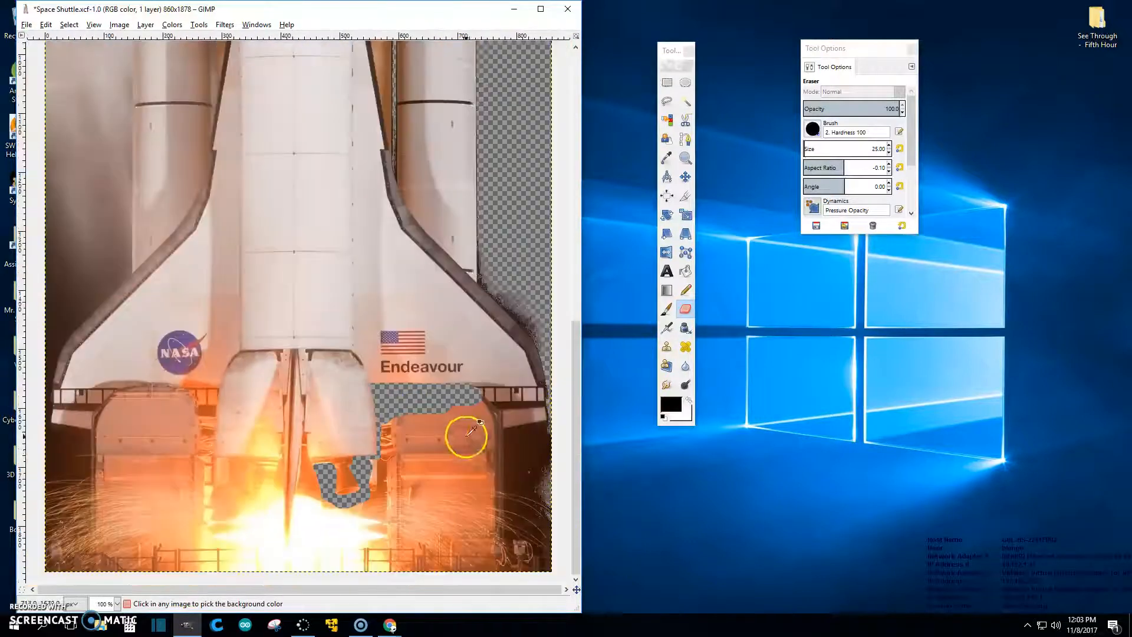
# Step: Enlarge the eraser to 64 and erase the launch pad and flames beside and below the right engine nozzle
pyautogui.moveTo(388, 395); pyautogui.dragTo(419, 397)
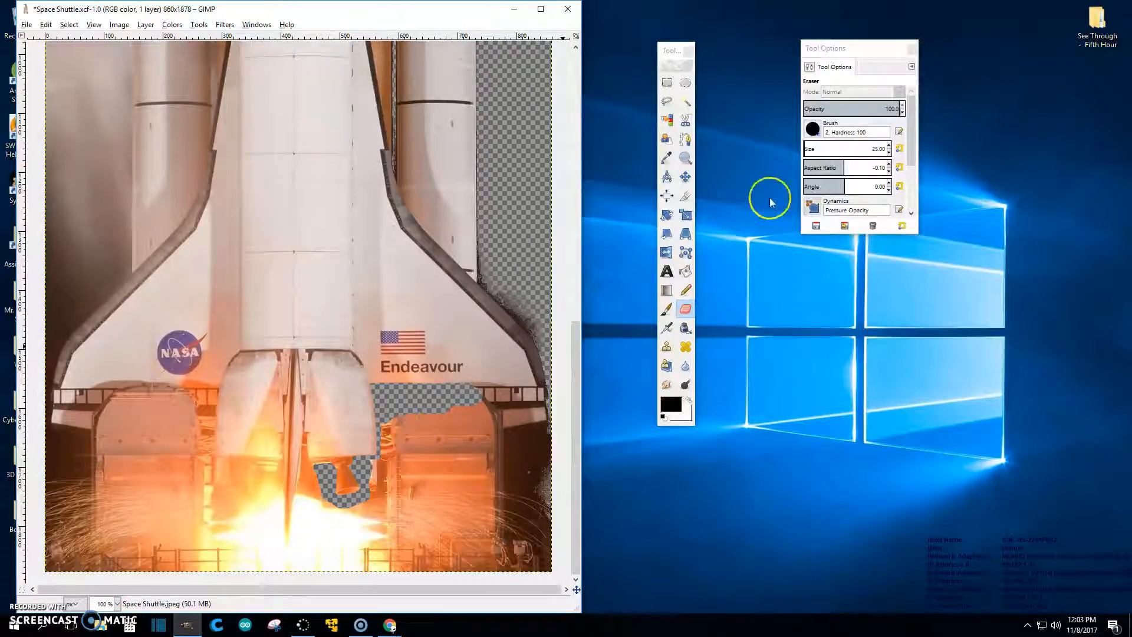
pyautogui.click(831, 152)
pyautogui.click(832, 152)
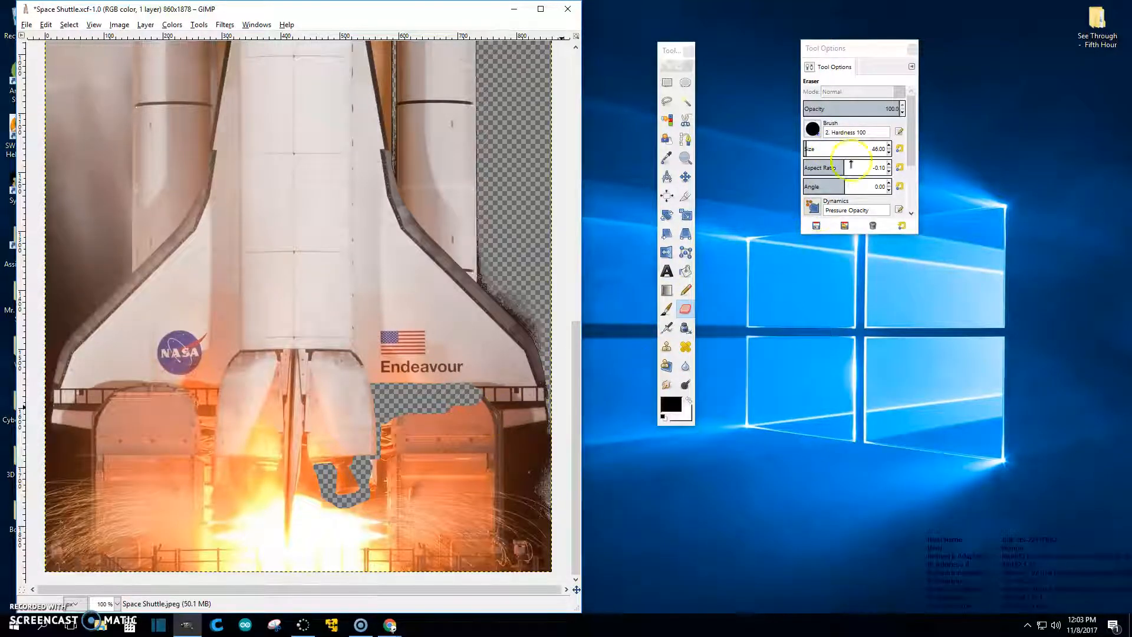
pyautogui.scroll(18, 861, 148)
pyautogui.click(490, 400)
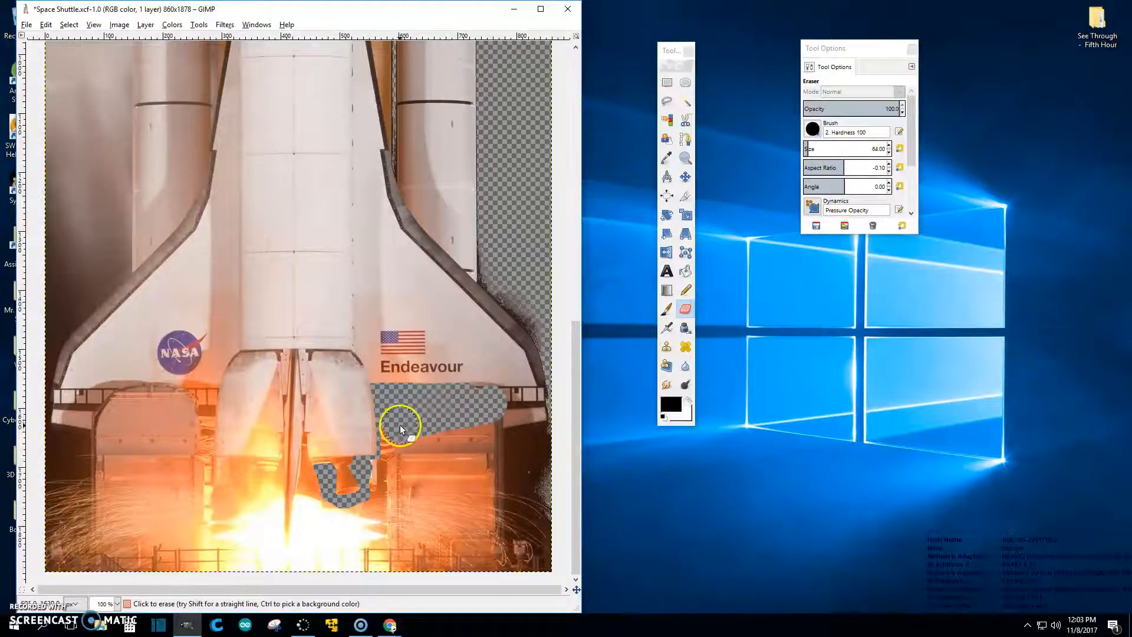
pyautogui.moveTo(395, 436)
pyautogui.mouseDown()
pyautogui.moveTo(394, 466)
pyautogui.moveTo(446, 440)
pyautogui.moveTo(512, 432)
pyautogui.moveTo(466, 434)
pyautogui.mouseUp()
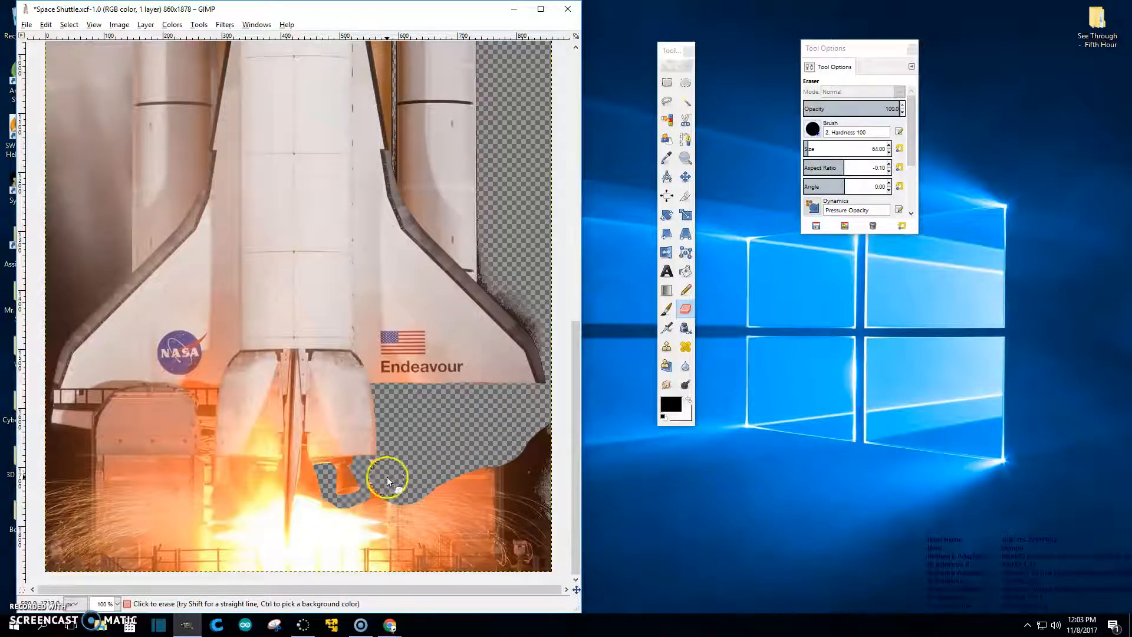
pyautogui.moveTo(386, 488); pyautogui.dragTo(383, 506)
pyautogui.moveTo(377, 514)
pyautogui.mouseDown()
pyautogui.moveTo(333, 523)
pyautogui.moveTo(317, 502)
pyautogui.mouseUp()
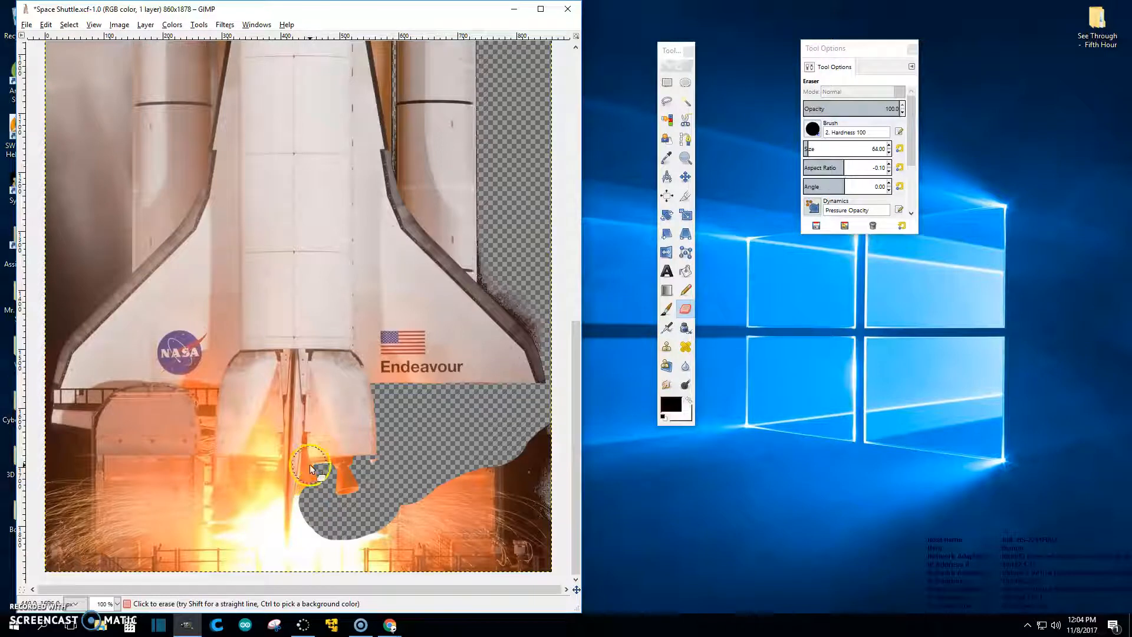
# Step: Zoom in on the nozzle edge and erase a strip of orange pixels beside it
pyautogui.press('ctrl')
pyautogui.scroll(10, 313, 437)
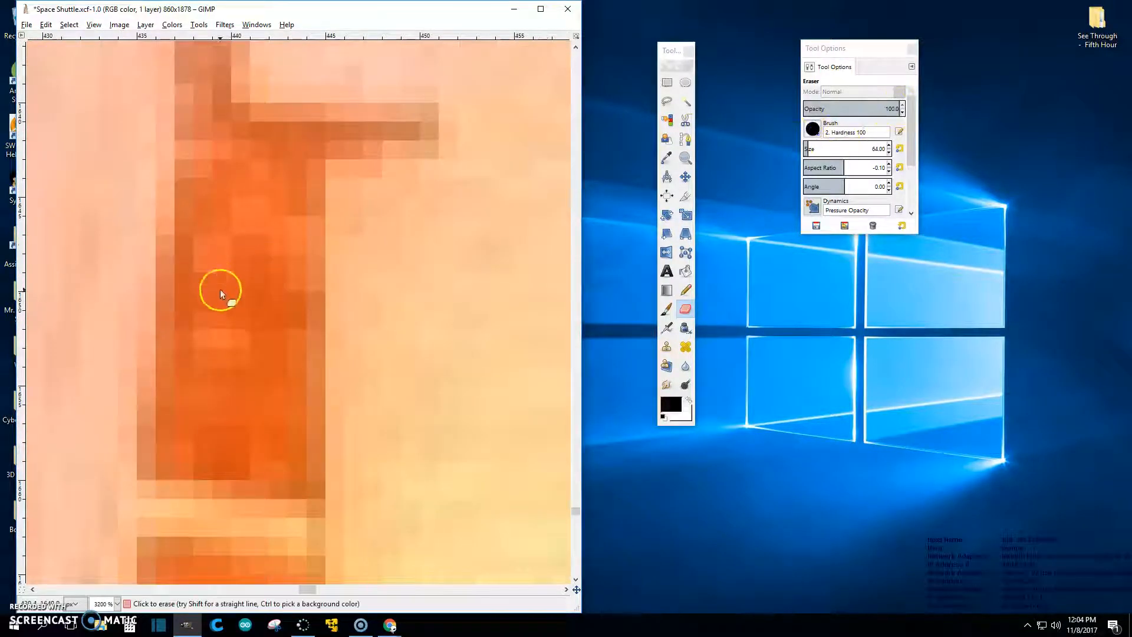
pyautogui.scroll(-14, 821, 150)
pyautogui.scroll(-20, 819, 146)
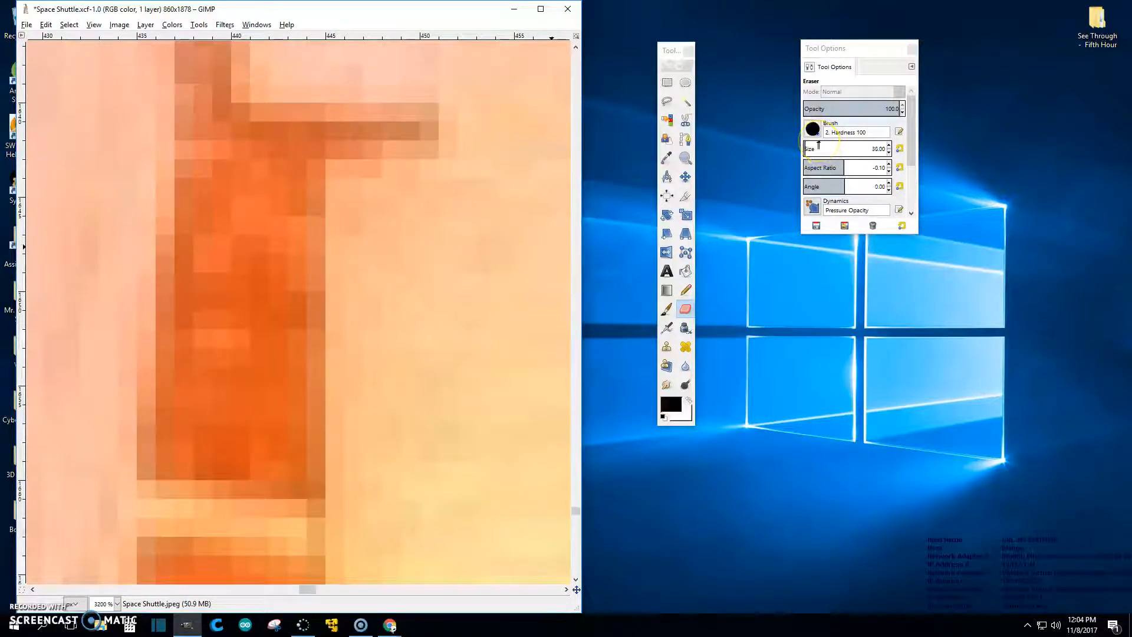
pyautogui.scroll(-8, 816, 147)
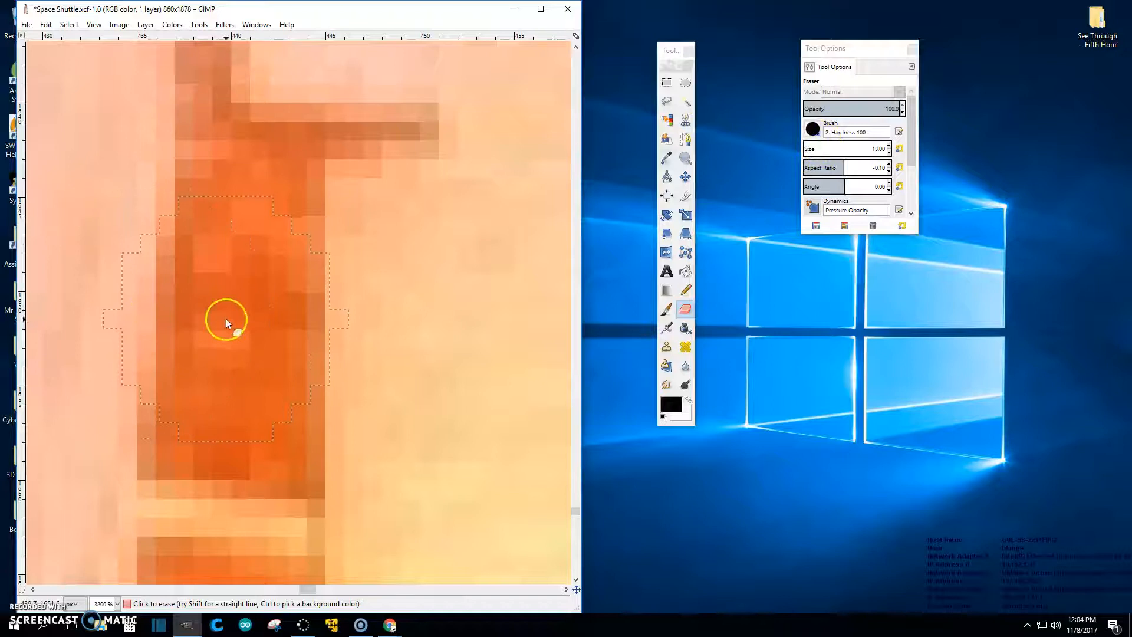
pyautogui.scroll(-12, 822, 149)
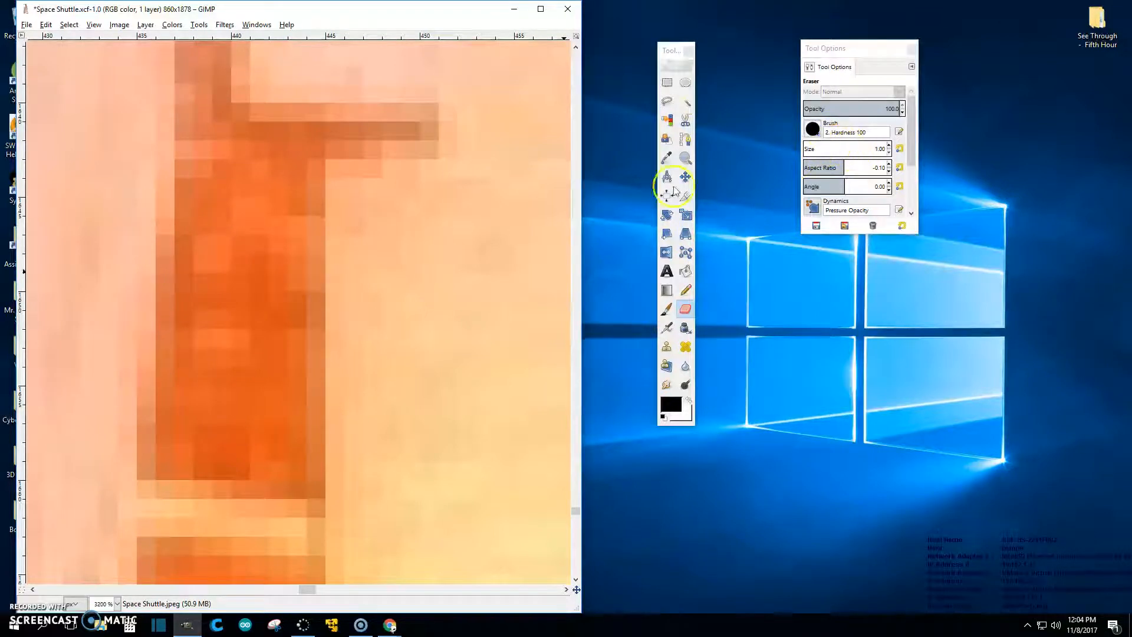
pyautogui.scroll(5, 836, 150)
pyautogui.moveTo(245, 360)
pyautogui.mouseDown()
pyautogui.moveTo(245, 206)
pyautogui.moveTo(254, 353)
pyautogui.moveTo(240, 538)
pyautogui.moveTo(254, 437)
pyautogui.mouseUp()
pyautogui.scroll(-5, 253, 433)
pyautogui.scroll(3, 254, 336)
pyautogui.moveTo(236, 304)
pyautogui.mouseDown()
pyautogui.moveTo(235, 442)
pyautogui.moveTo(247, 575)
pyautogui.mouseUp()
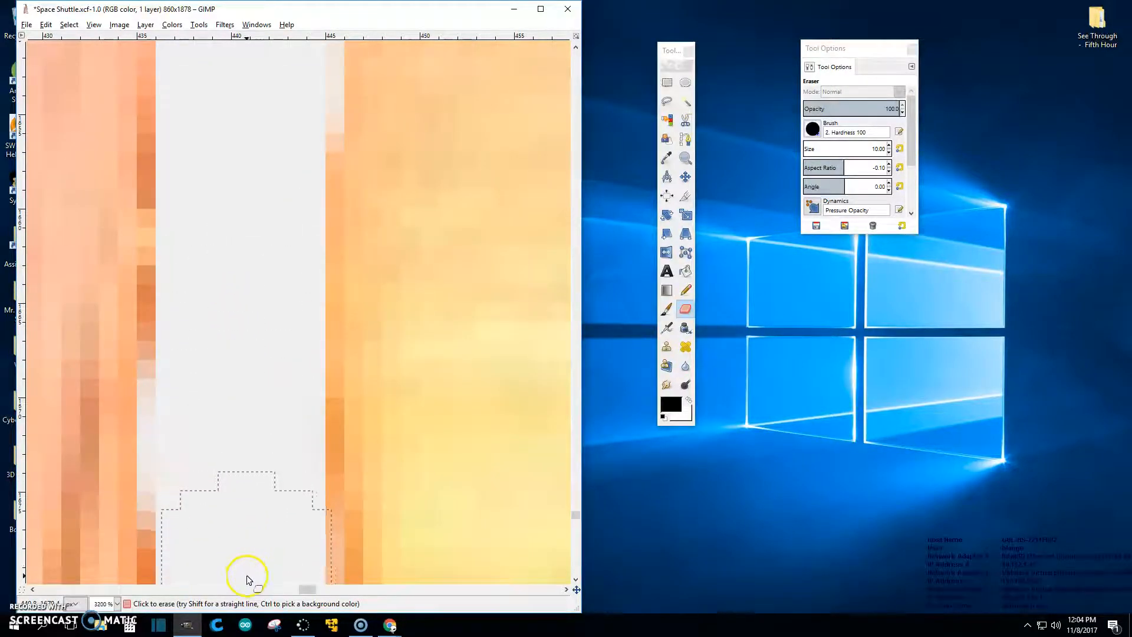
pyautogui.scroll(-10, 254, 511)
pyautogui.scroll(6, 271, 295)
pyautogui.moveTo(274, 316)
pyautogui.mouseDown()
pyautogui.moveTo(239, 303)
pyautogui.moveTo(236, 524)
pyautogui.moveTo(259, 414)
pyautogui.moveTo(308, 472)
pyautogui.mouseUp()
# Step: Zoom out to check the result and erase the flame pixels below the cleared strip
pyautogui.press('3')
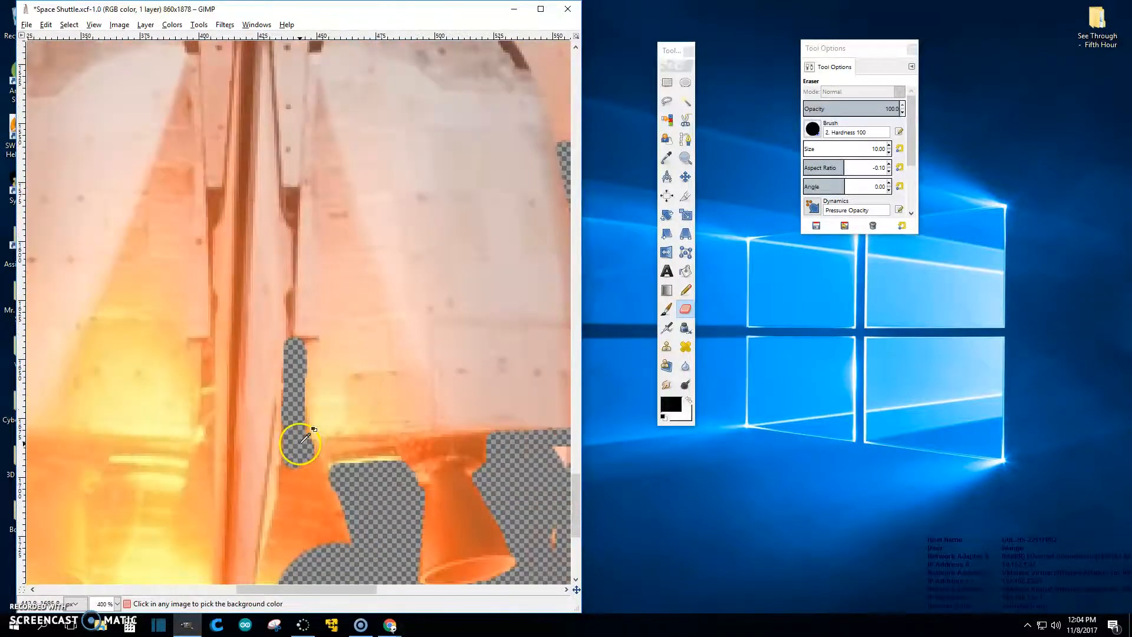
pyautogui.scroll(5, 300, 447)
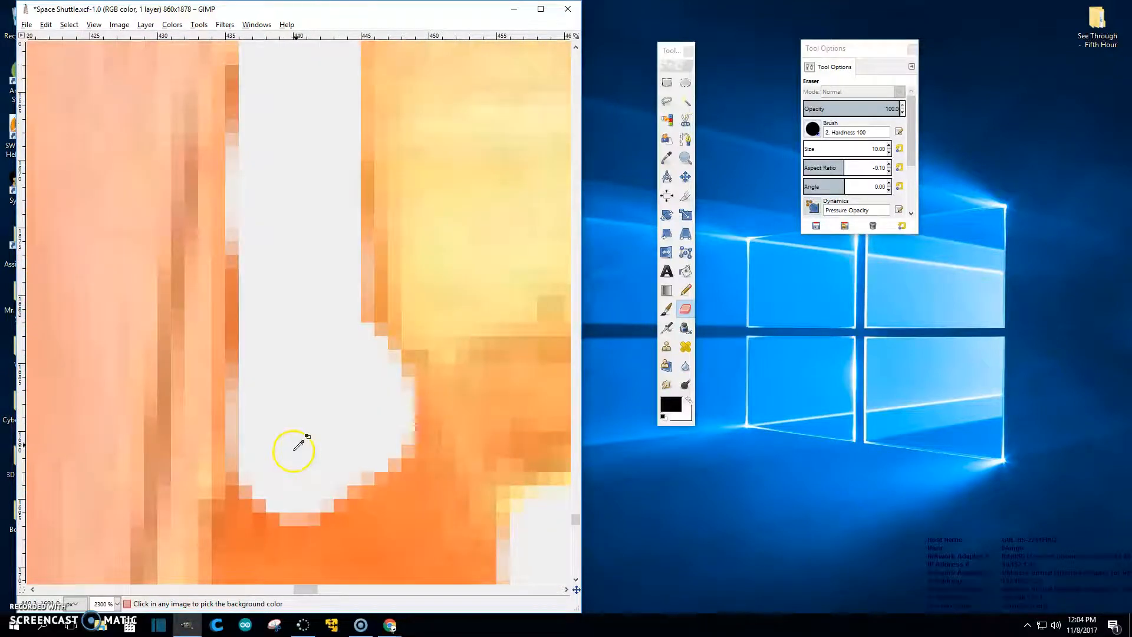
pyautogui.moveTo(303, 435)
pyautogui.mouseDown()
pyautogui.moveTo(292, 560)
pyautogui.moveTo(358, 473)
pyautogui.moveTo(343, 439)
pyautogui.moveTo(468, 531)
pyautogui.mouseUp()
pyautogui.scroll(-4, 383, 460)
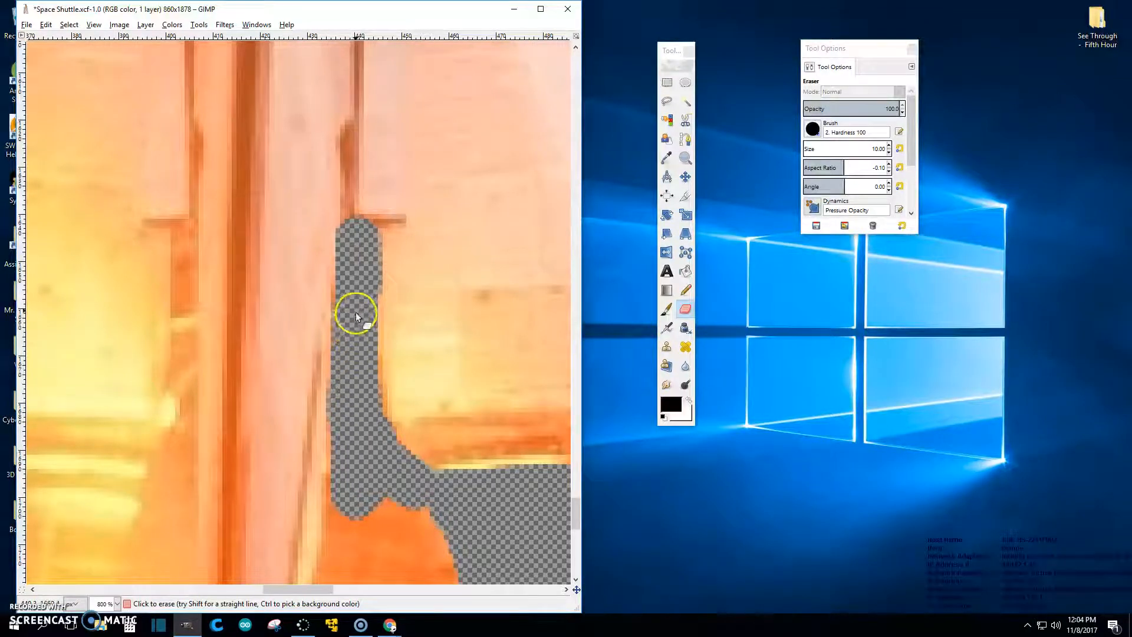
pyautogui.scroll(-6, 360, 301)
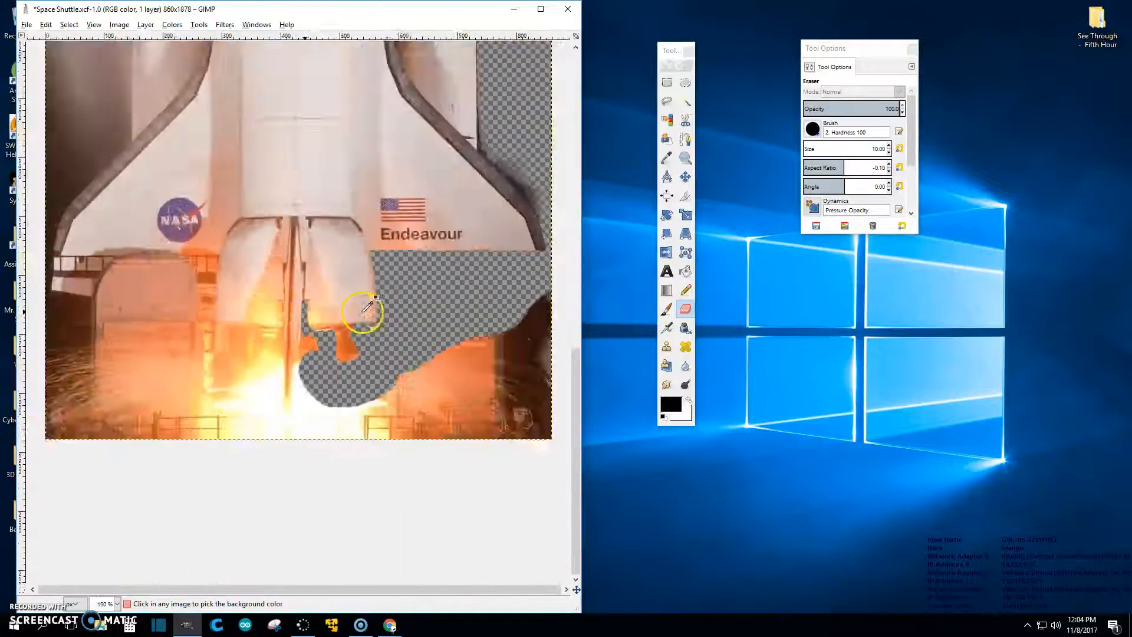
pyautogui.scroll(-1, 365, 306)
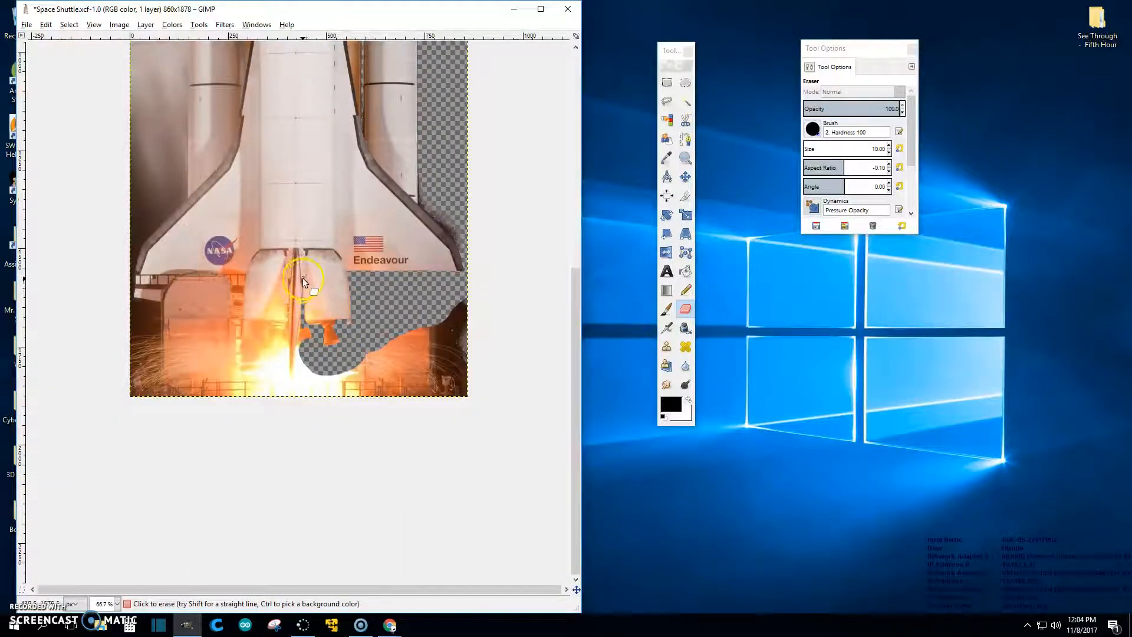
pyautogui.scroll(7, 305, 280)
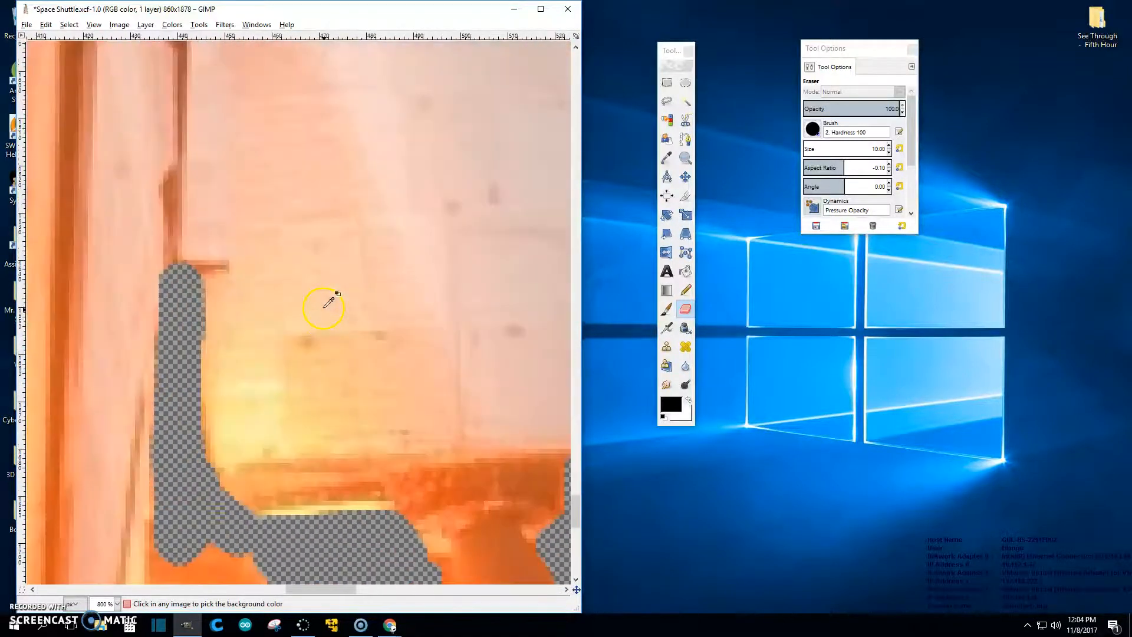
pyautogui.moveTo(355, 589); pyautogui.dragTo(312, 589)
pyautogui.scroll(3, 417, 309)
pyautogui.scroll(6, 343, 257)
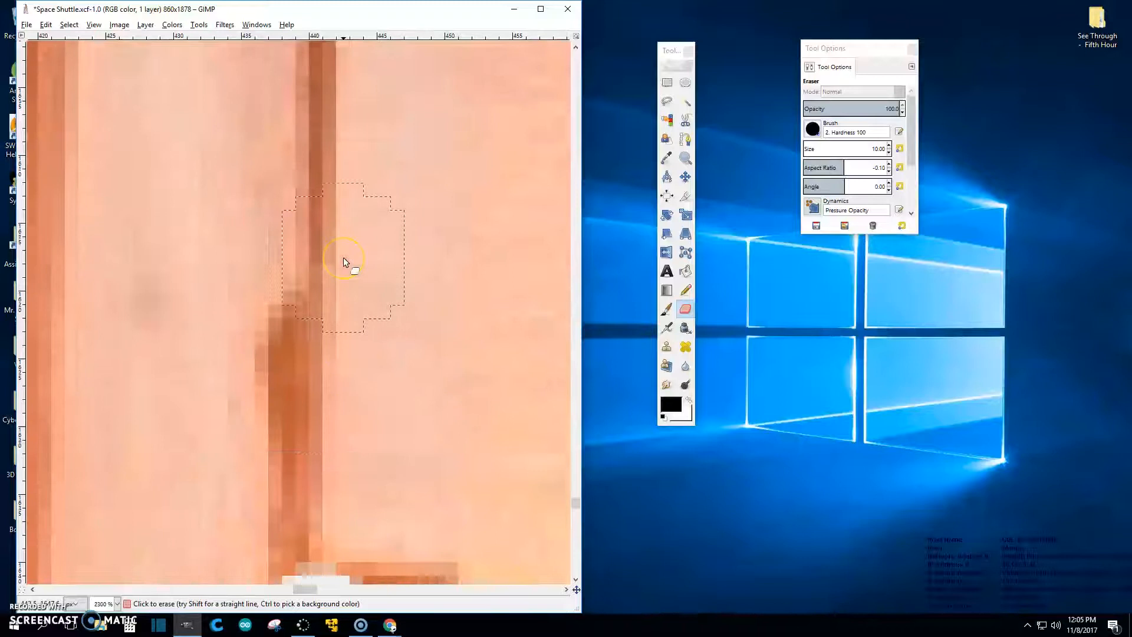
# Step: Reduce the eraser to size 3 and clear the brown pixels down the narrow gap and column
pyautogui.moveTo(291, 314); pyautogui.dragTo(314, 425)
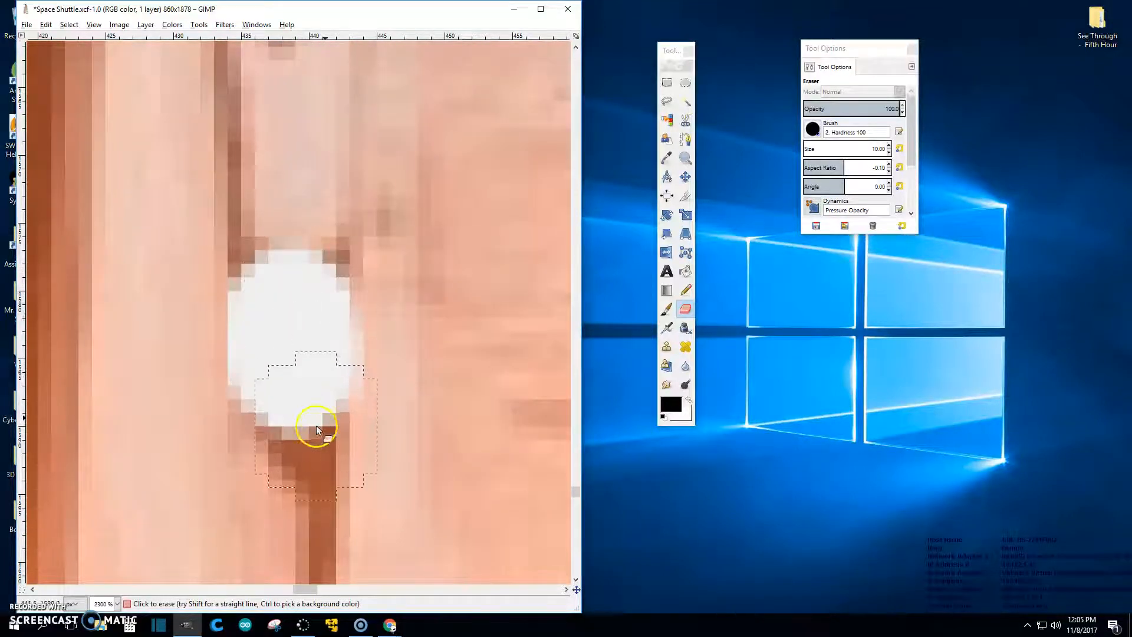
pyautogui.moveTo(884, 149); pyautogui.dragTo(841, 149)
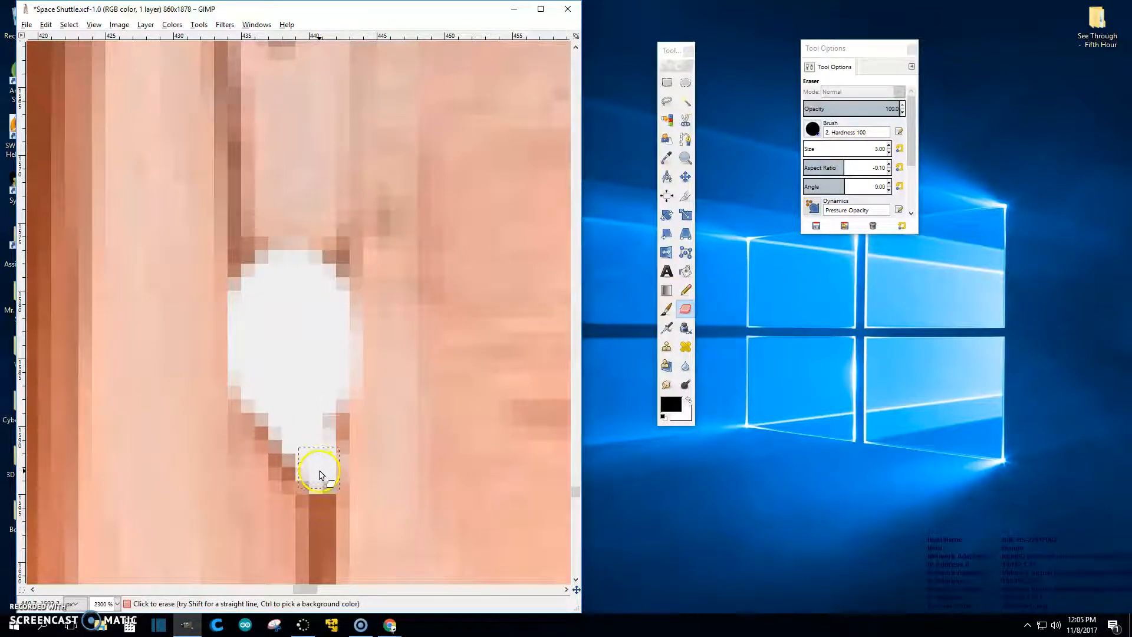
pyautogui.moveTo(323, 559)
pyautogui.mouseDown()
pyautogui.moveTo(333, 406)
pyautogui.moveTo(308, 483)
pyautogui.moveTo(273, 425)
pyautogui.moveTo(252, 302)
pyautogui.moveTo(252, 274)
pyautogui.moveTo(306, 271)
pyautogui.mouseUp()
pyautogui.scroll(-5, 318, 277)
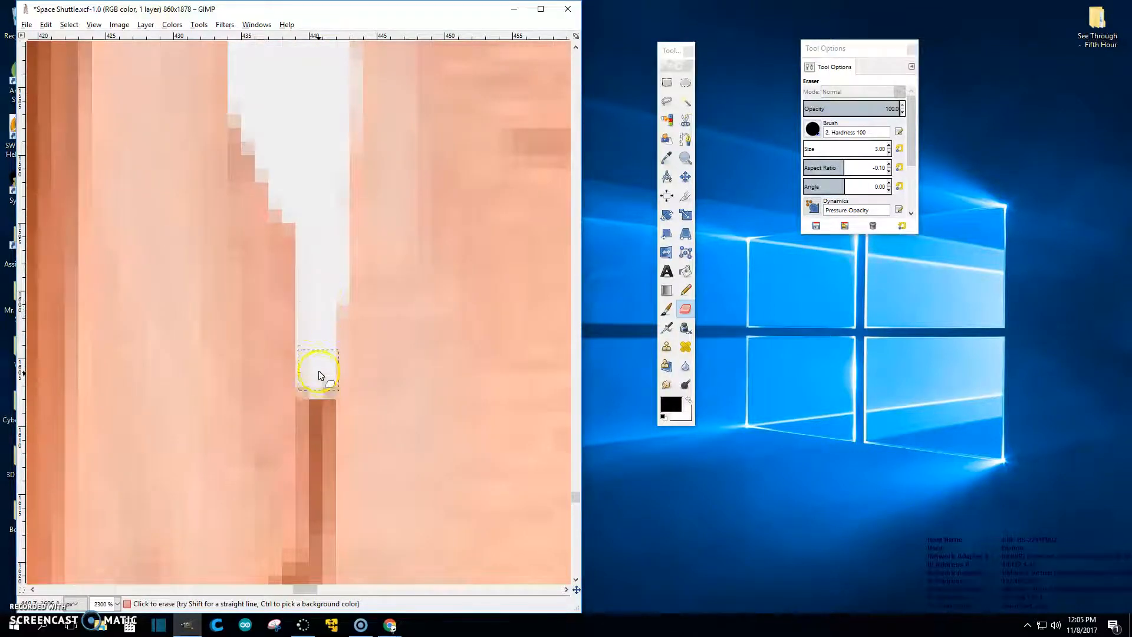
pyautogui.moveTo(317, 434); pyautogui.dragTo(316, 491)
pyautogui.scroll(-7, 319, 500)
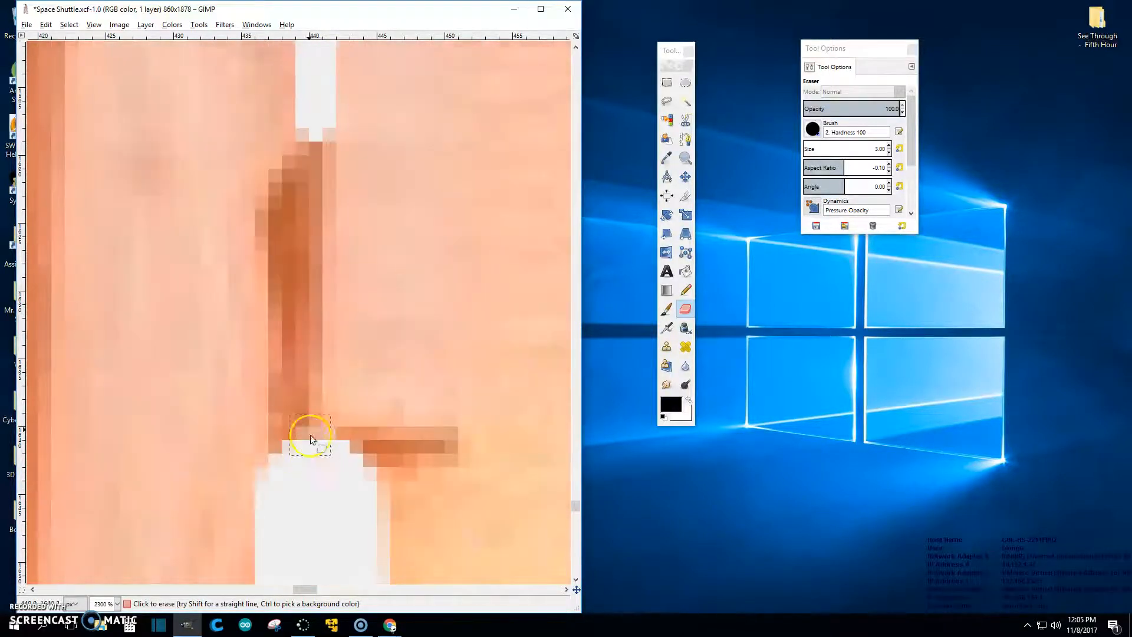
pyautogui.moveTo(317, 132); pyautogui.dragTo(315, 151)
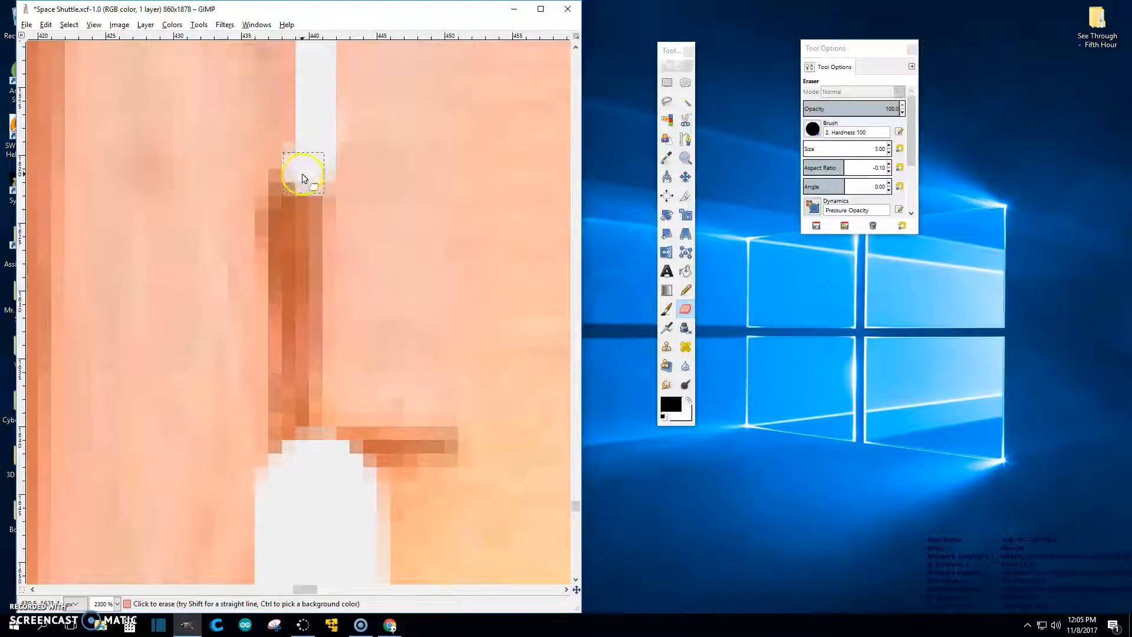
pyautogui.moveTo(283, 255); pyautogui.dragTo(278, 442)
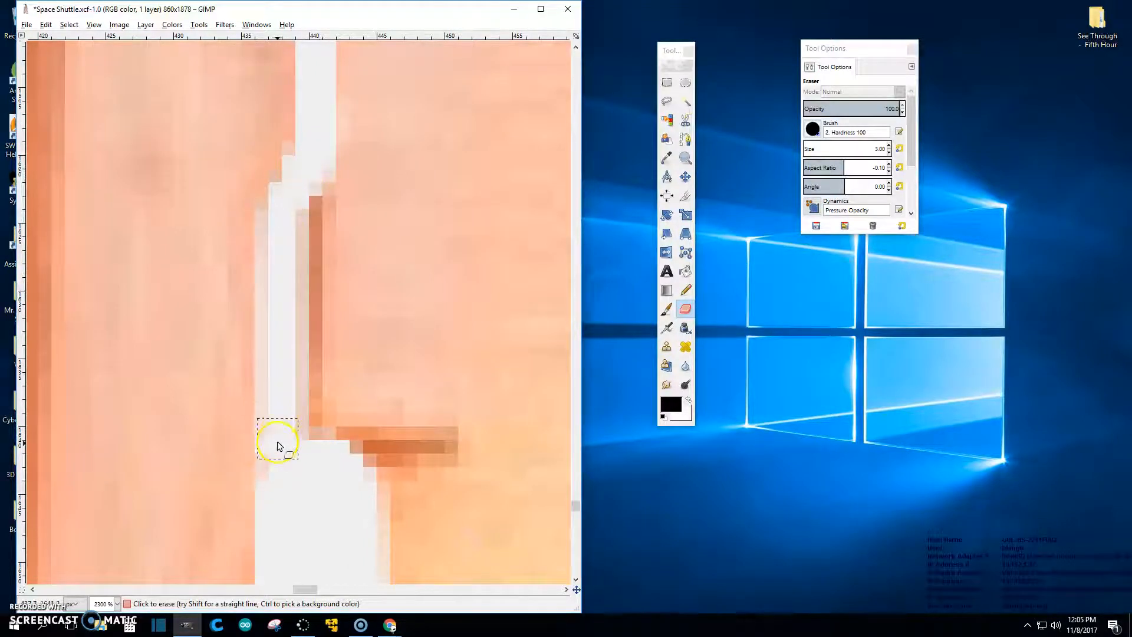
pyautogui.moveTo(274, 488); pyautogui.dragTo(306, 450)
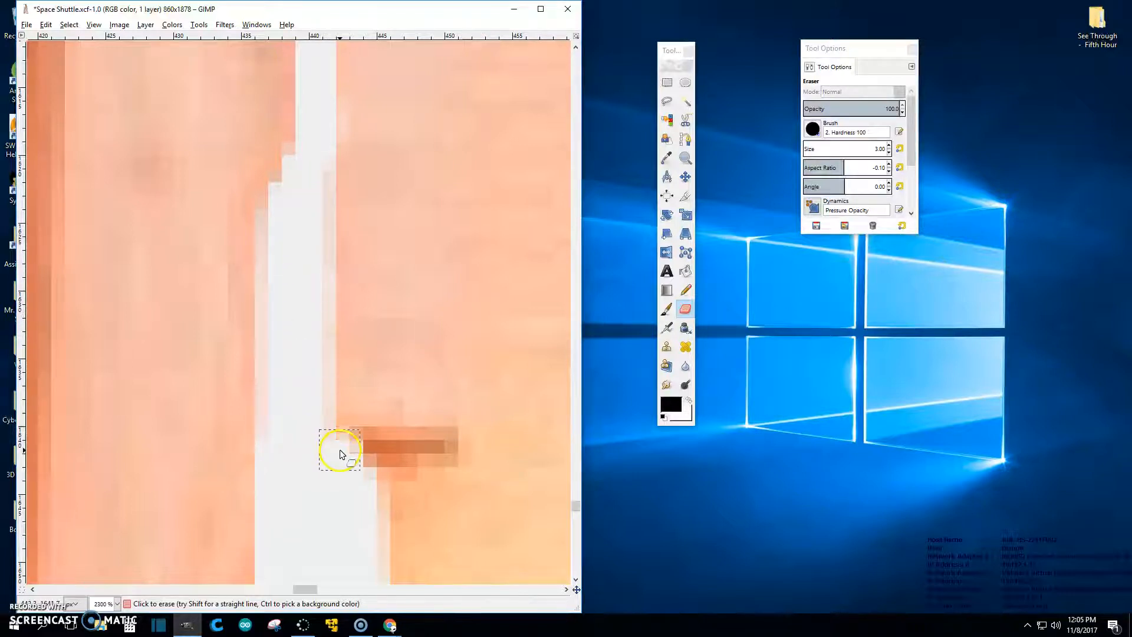
pyautogui.moveTo(340, 449); pyautogui.dragTo(384, 455)
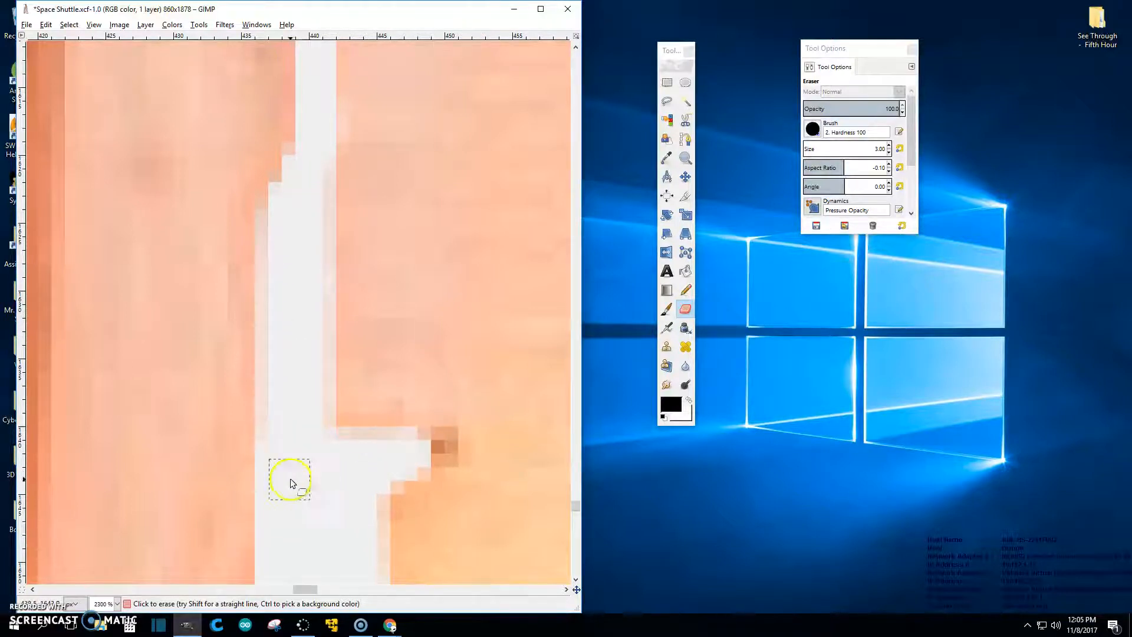
pyautogui.scroll(-5, 336, 455)
pyautogui.scroll(-5, 341, 450)
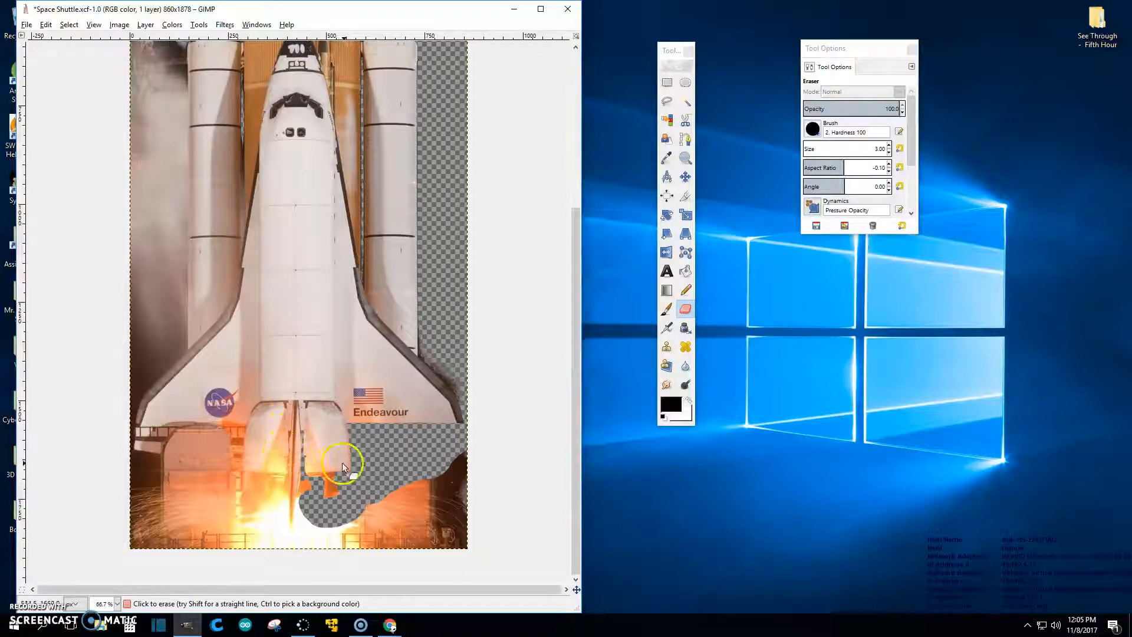
# Step: Erase the orange and white flames left of the engine nozzle with the size-21 eraser, then zoom out to 33.3%
pyautogui.scroll(2, 394, 284)
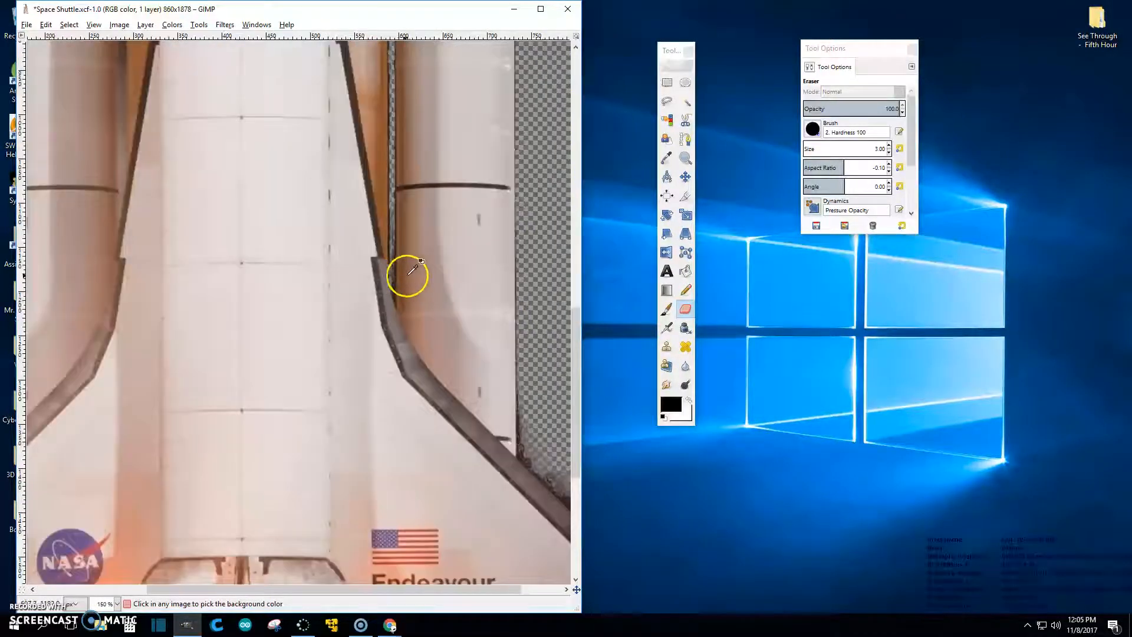
pyautogui.scroll(-4, 412, 271)
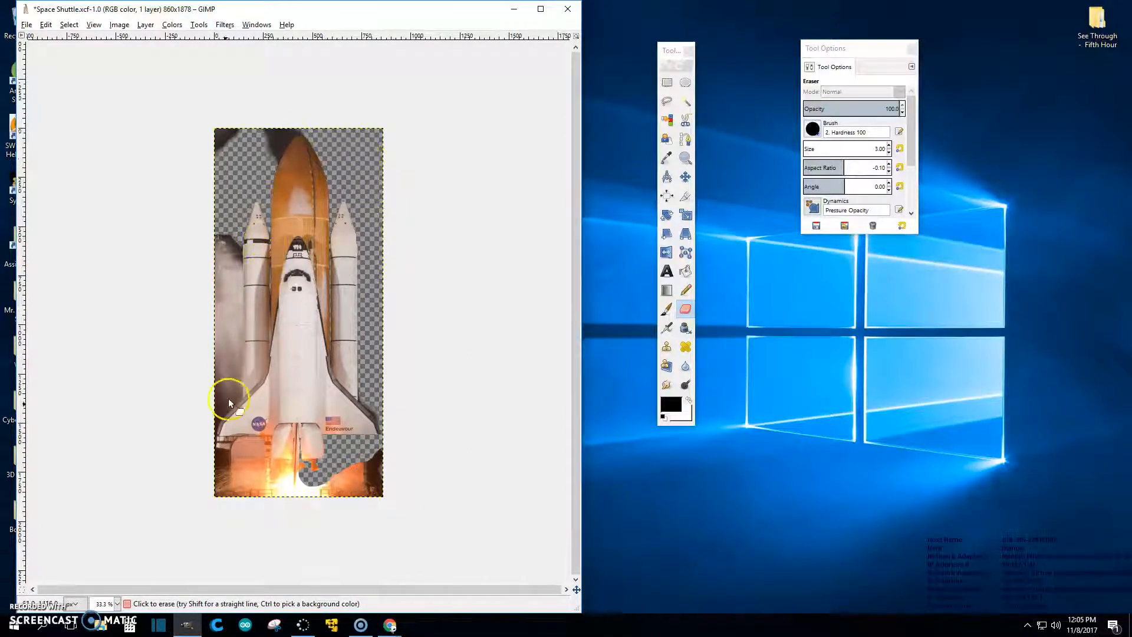
pyautogui.scroll(4, 313, 464)
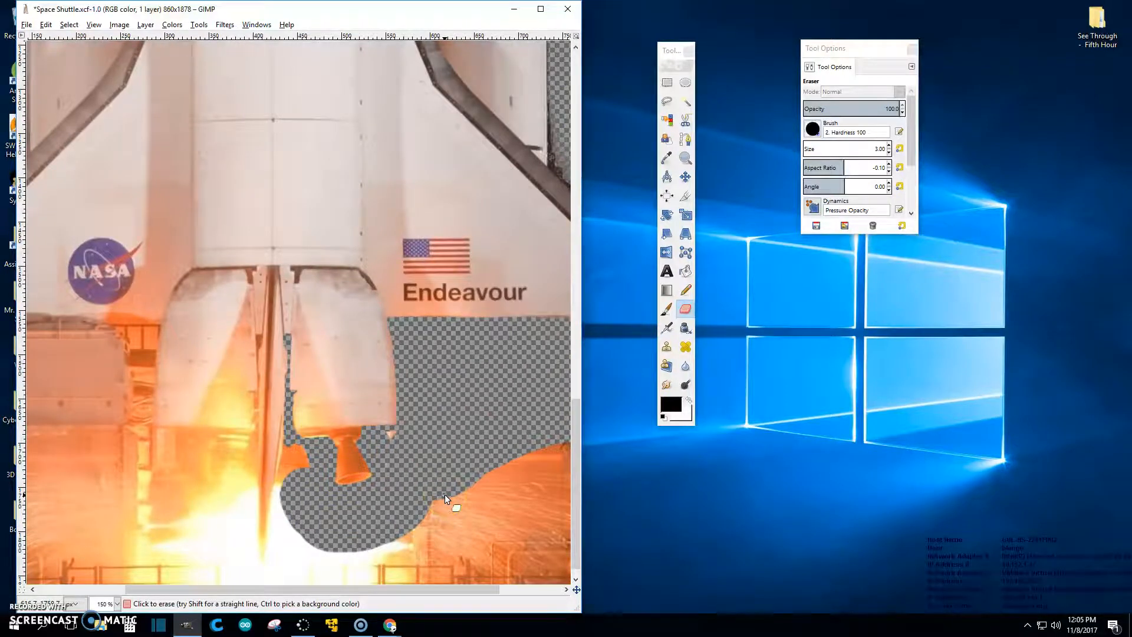
pyautogui.click(398, 468)
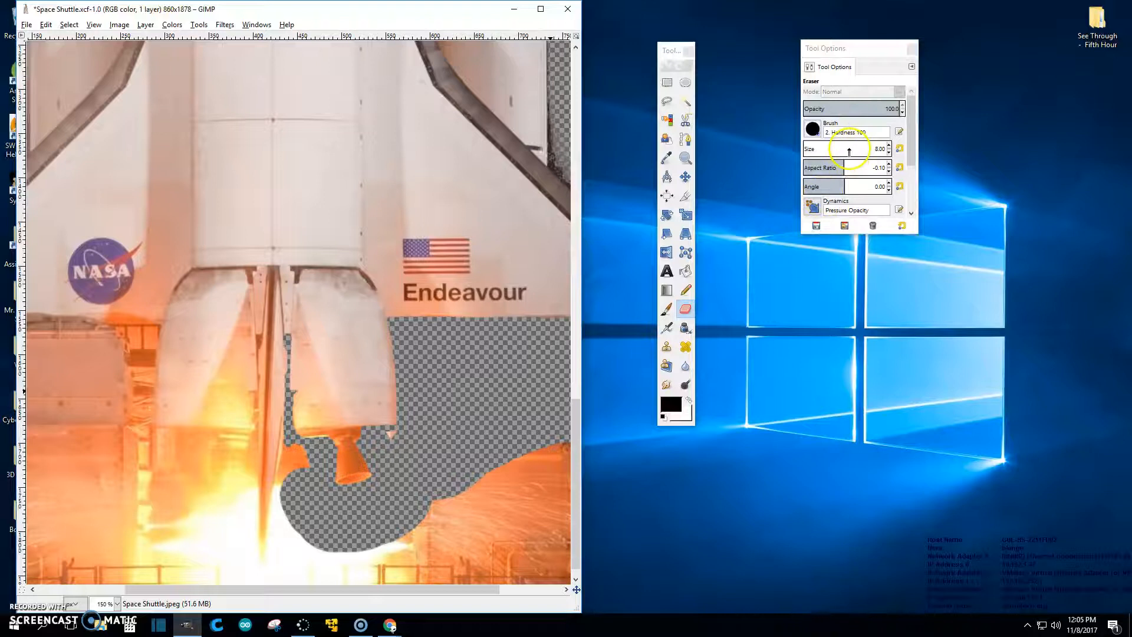
pyautogui.click(813, 128)
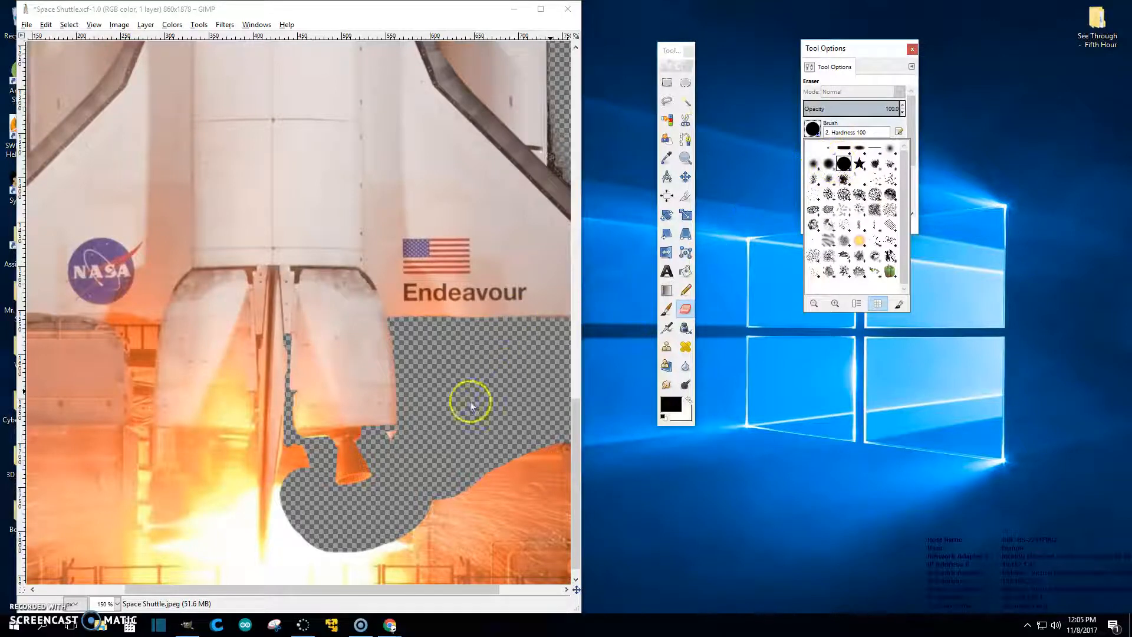
pyautogui.click(408, 430)
pyautogui.click(394, 440)
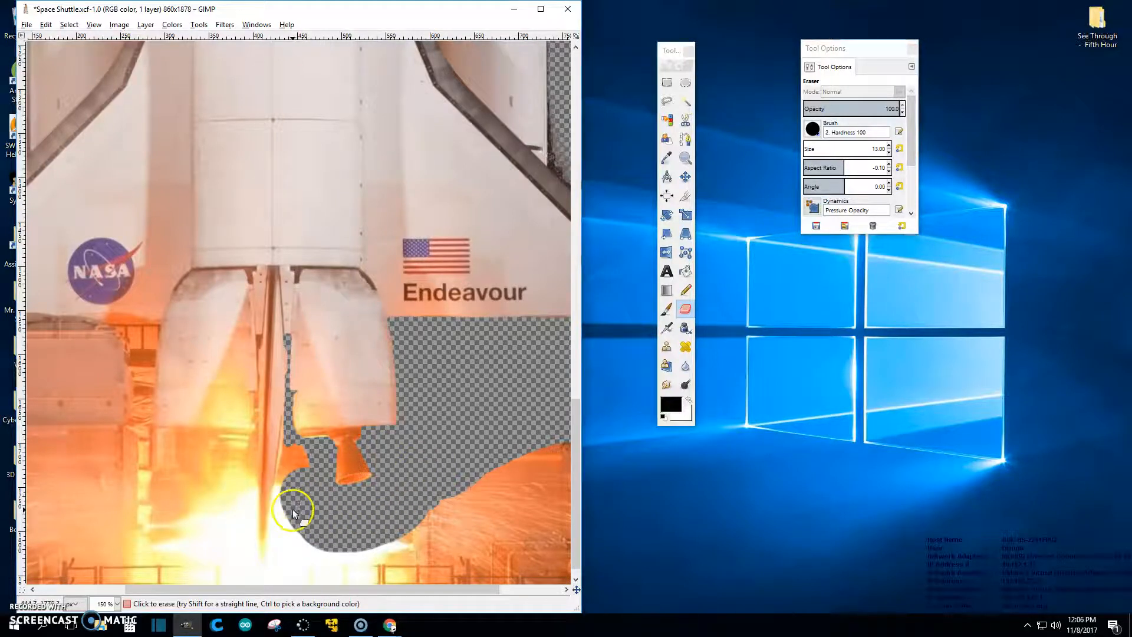
pyautogui.click(278, 499)
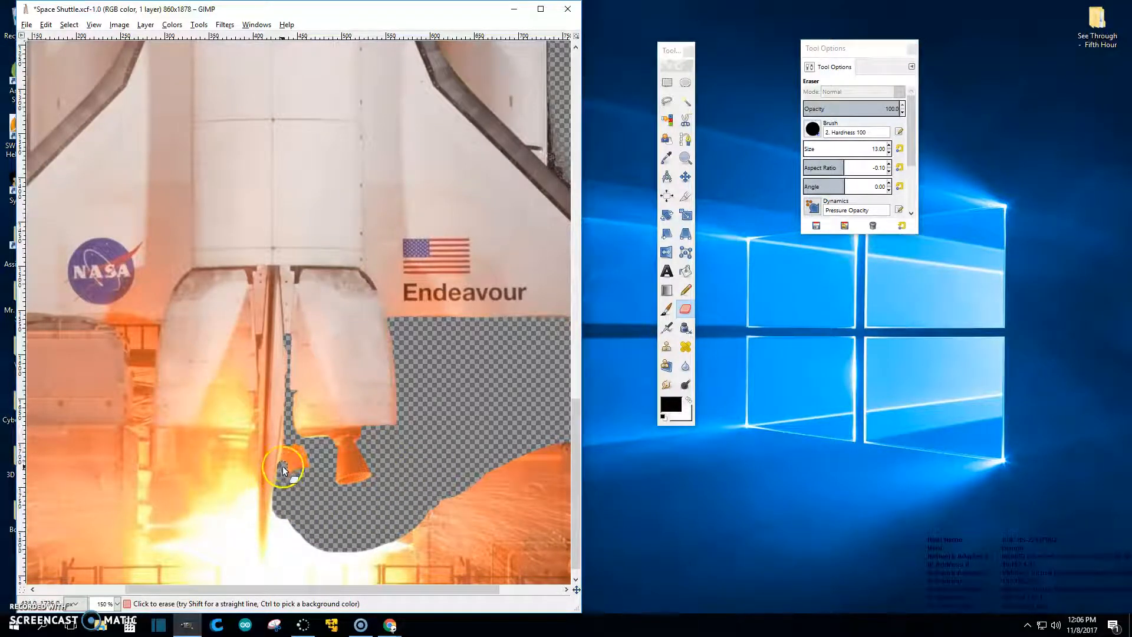
pyautogui.moveTo(287, 438)
pyautogui.mouseDown()
pyautogui.moveTo(292, 479)
pyautogui.moveTo(302, 446)
pyautogui.mouseUp()
pyautogui.moveTo(279, 508)
pyautogui.mouseDown()
pyautogui.moveTo(268, 558)
pyautogui.moveTo(273, 524)
pyautogui.mouseUp()
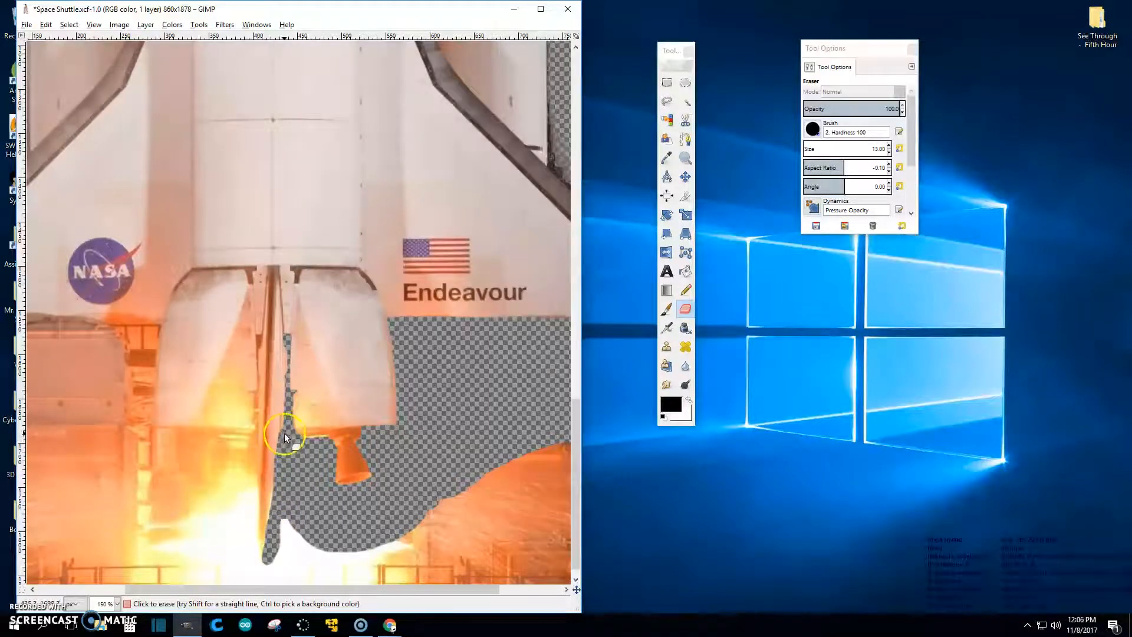
pyautogui.moveTo(285, 419); pyautogui.dragTo(288, 406)
pyautogui.keyDown('ctrl'); pyautogui.scroll(-4, 299, 482); pyautogui.keyUp('ctrl')
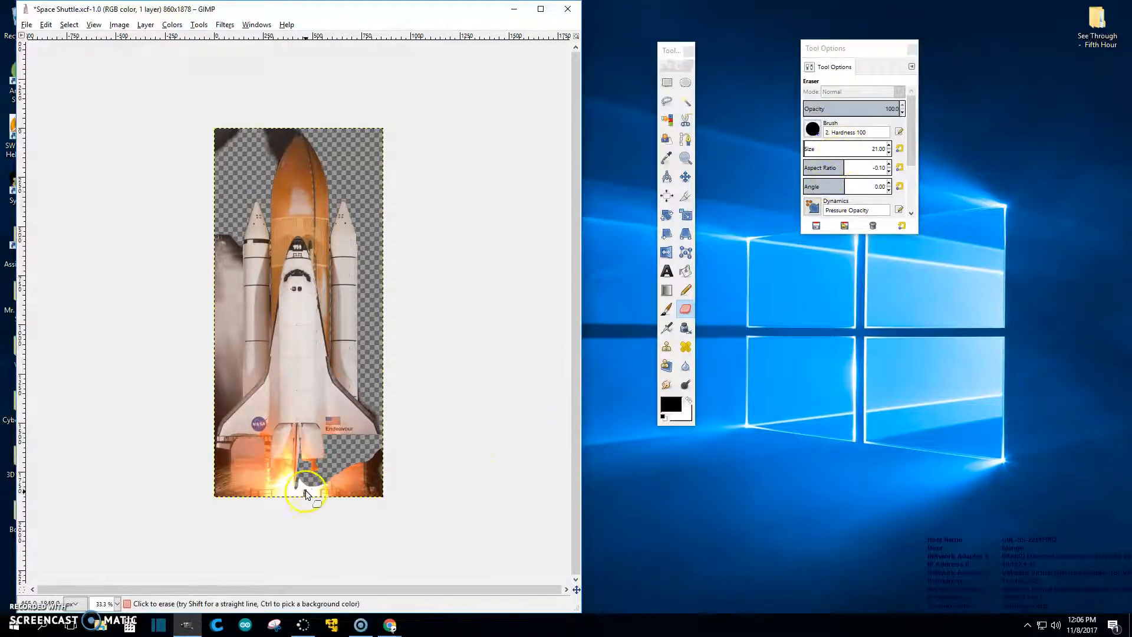
# Step: Enlarge the eraser and wipe out the remaining flames at the bottom of the image
pyautogui.scroll(1, 845, 150)
pyautogui.scroll(3, 847, 148)
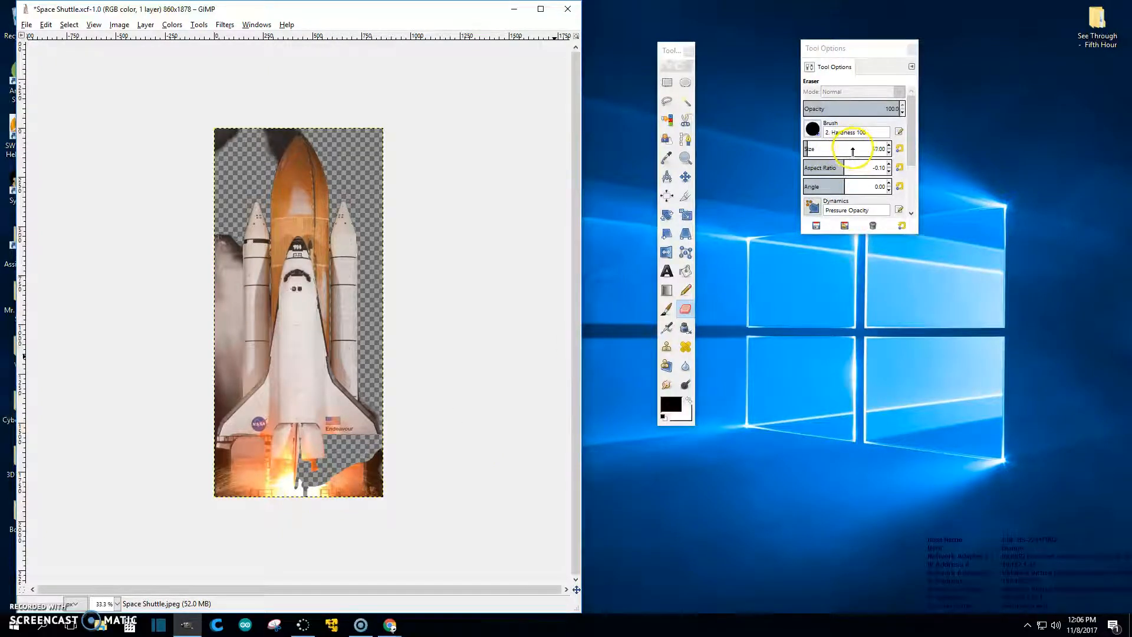
pyautogui.moveTo(300, 502)
pyautogui.mouseDown()
pyautogui.moveTo(382, 451)
pyautogui.moveTo(315, 497)
pyautogui.moveTo(347, 465)
pyautogui.moveTo(327, 501)
pyautogui.moveTo(384, 461)
pyautogui.moveTo(365, 488)
pyautogui.moveTo(387, 474)
pyautogui.moveTo(387, 496)
pyautogui.moveTo(339, 515)
pyautogui.moveTo(373, 495)
pyautogui.mouseUp()
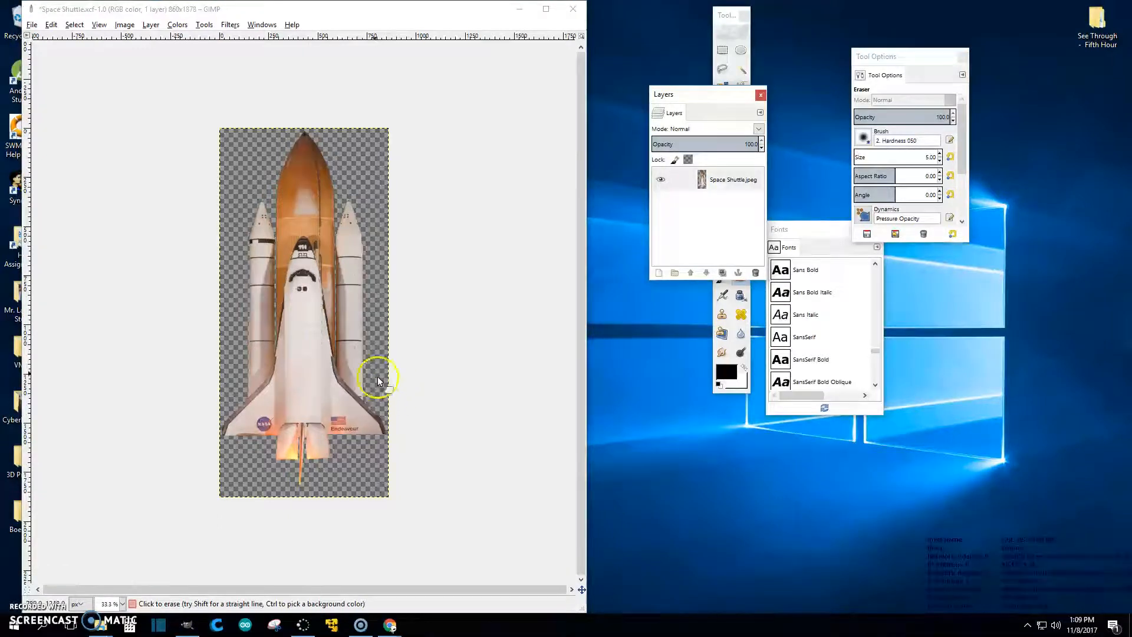
pyautogui.scroll(3, 328, 356)
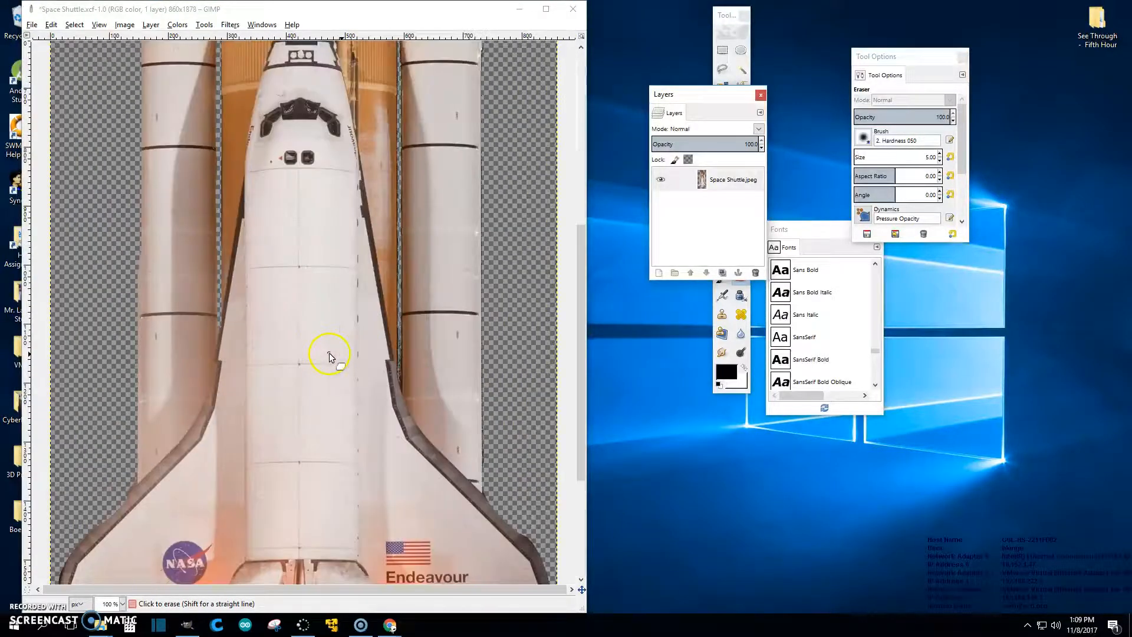
pyautogui.scroll(1, 329, 356)
pyautogui.moveTo(579, 374); pyautogui.dragTo(585, 271)
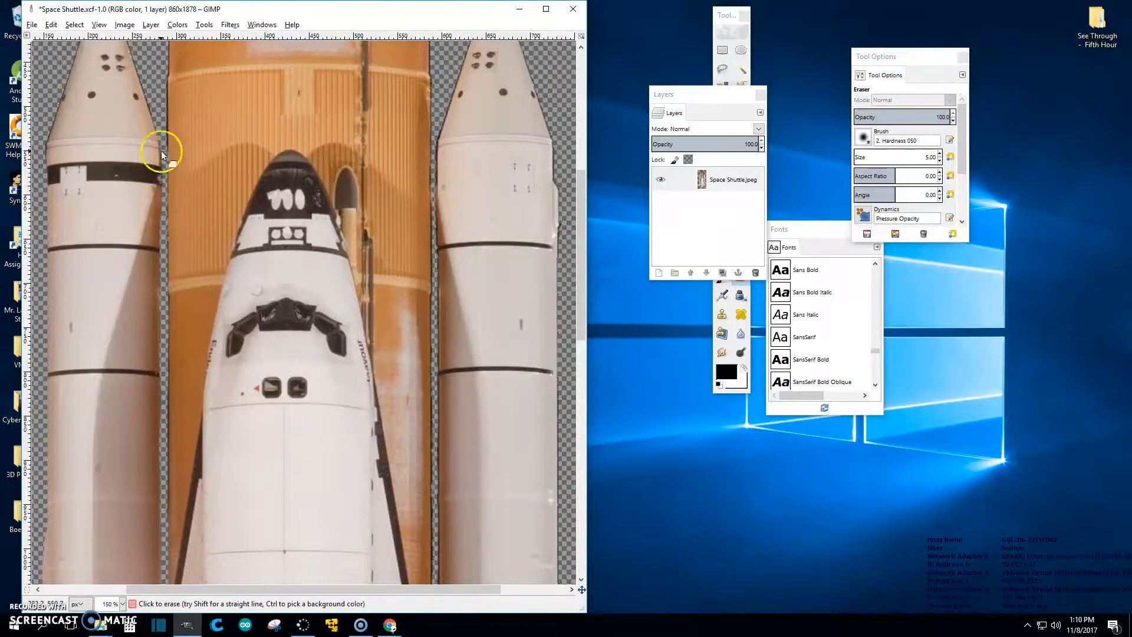
pyautogui.scroll(-13, 291, 411)
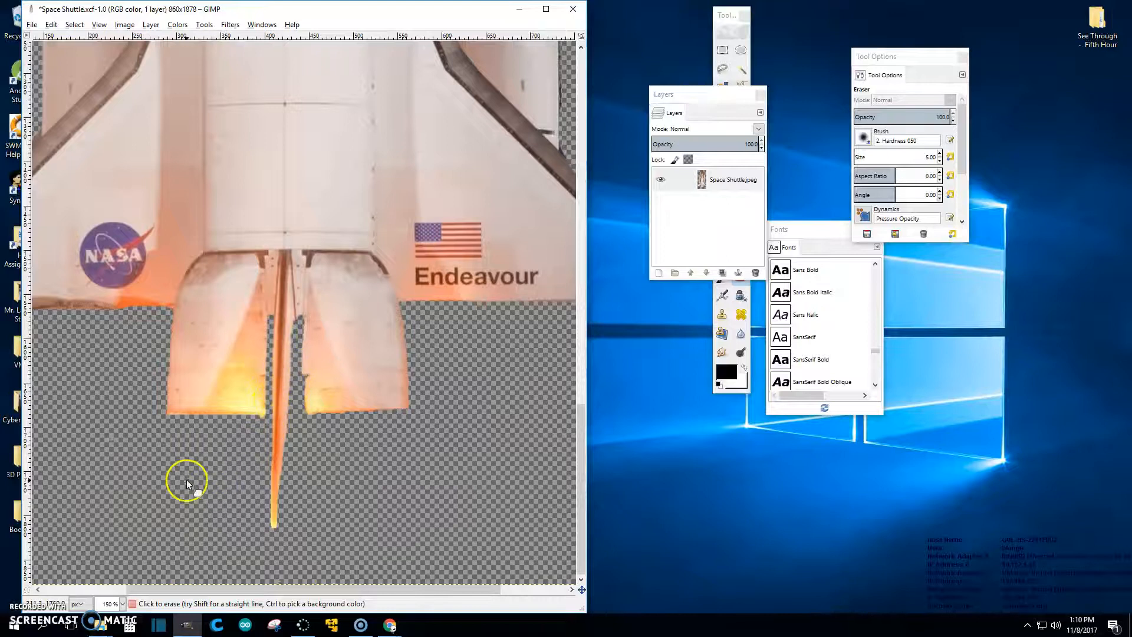
pyautogui.scroll(-4, 234, 466)
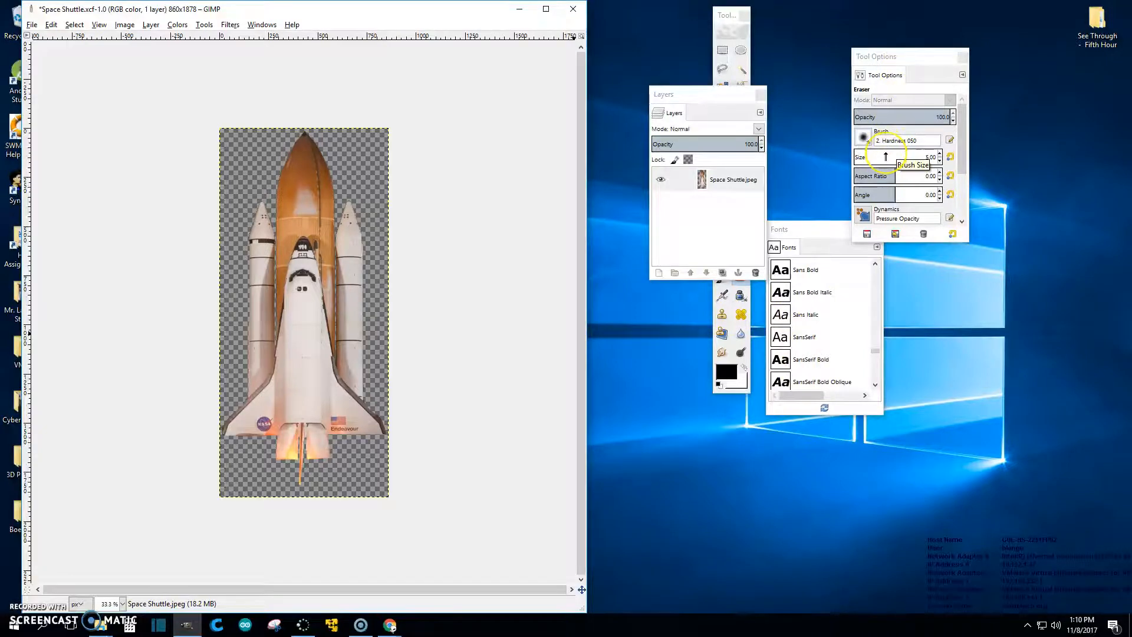
pyautogui.click(862, 138)
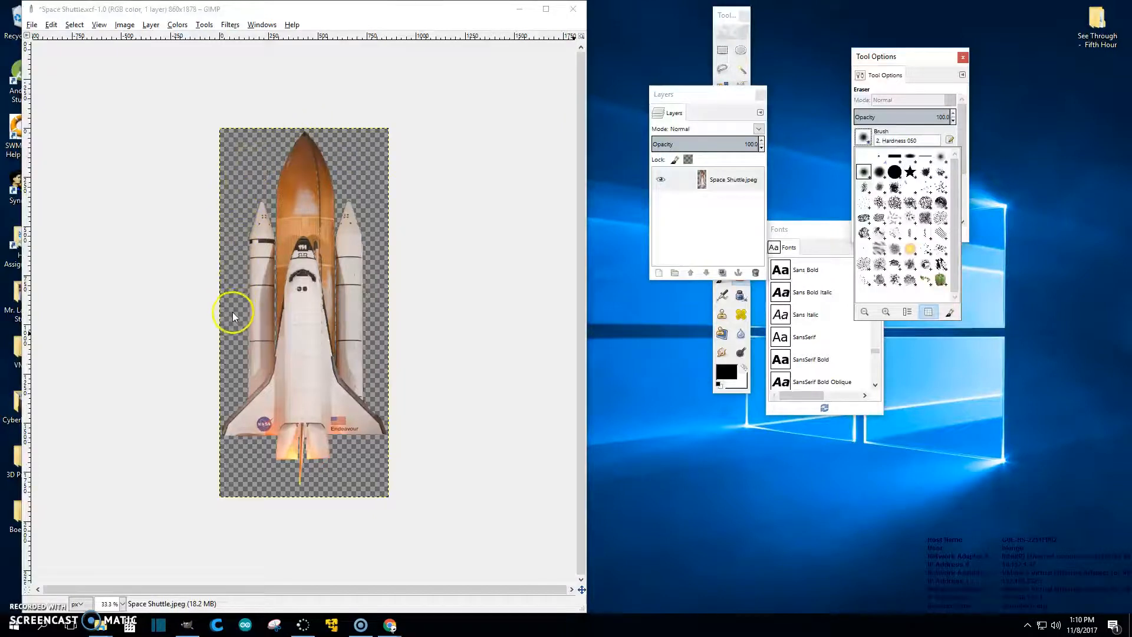
# Step: Export as Space Shuttle.png into Final Edit Compressed for App, without saving transparent pixel colours
pyautogui.click(31, 26)
pyautogui.click(32, 26)
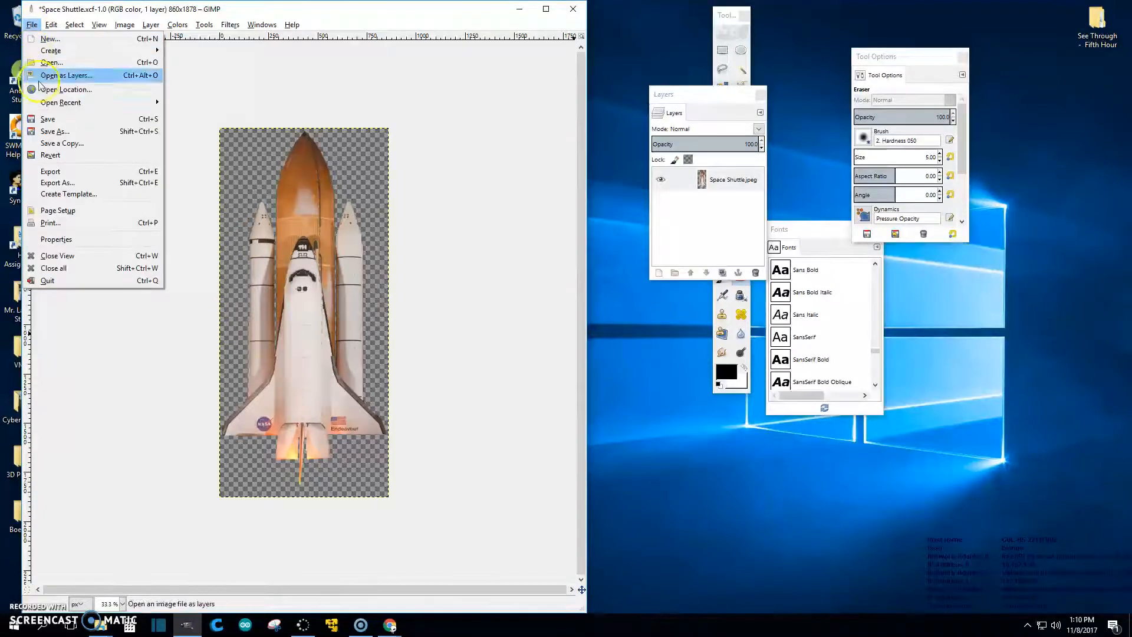
pyautogui.click(52, 183)
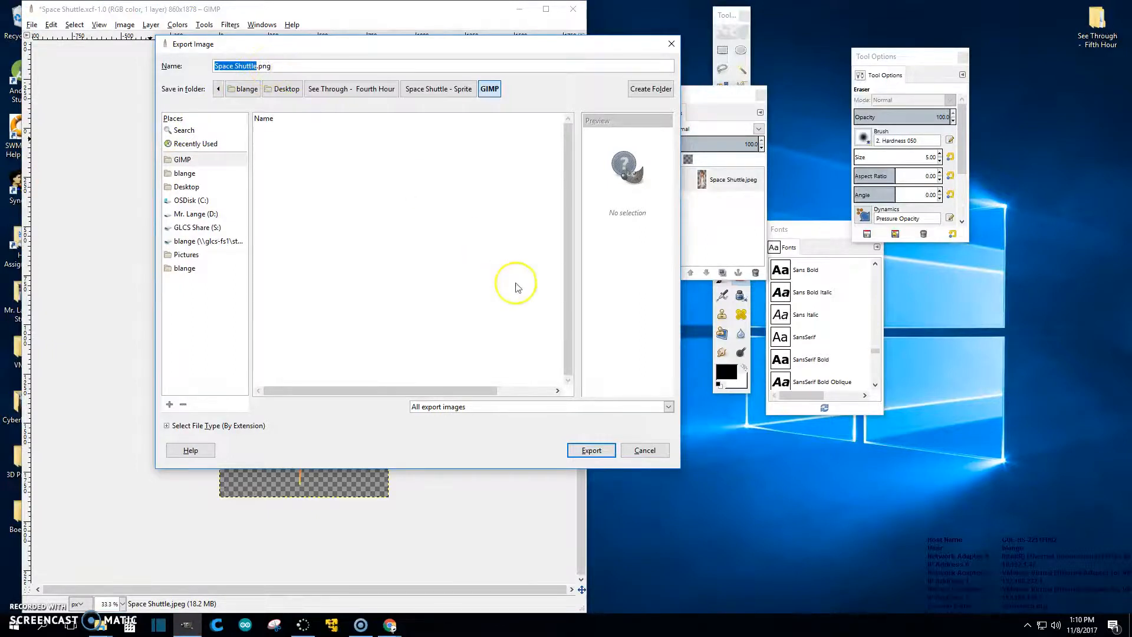
pyautogui.click(451, 91)
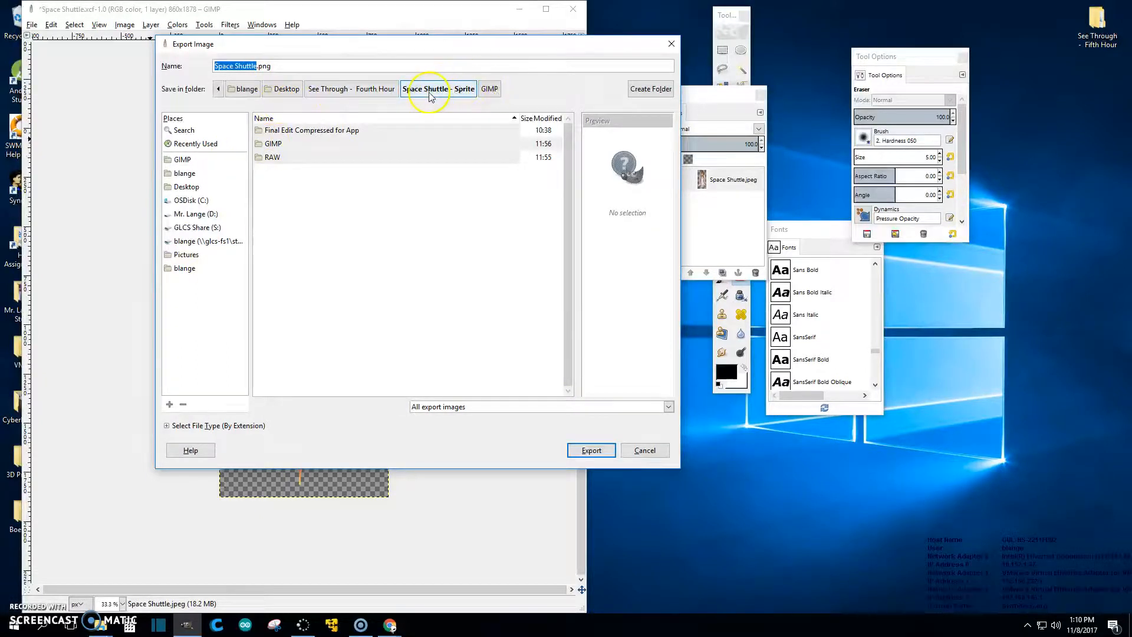
pyautogui.doubleClick(286, 132)
pyautogui.click(591, 452)
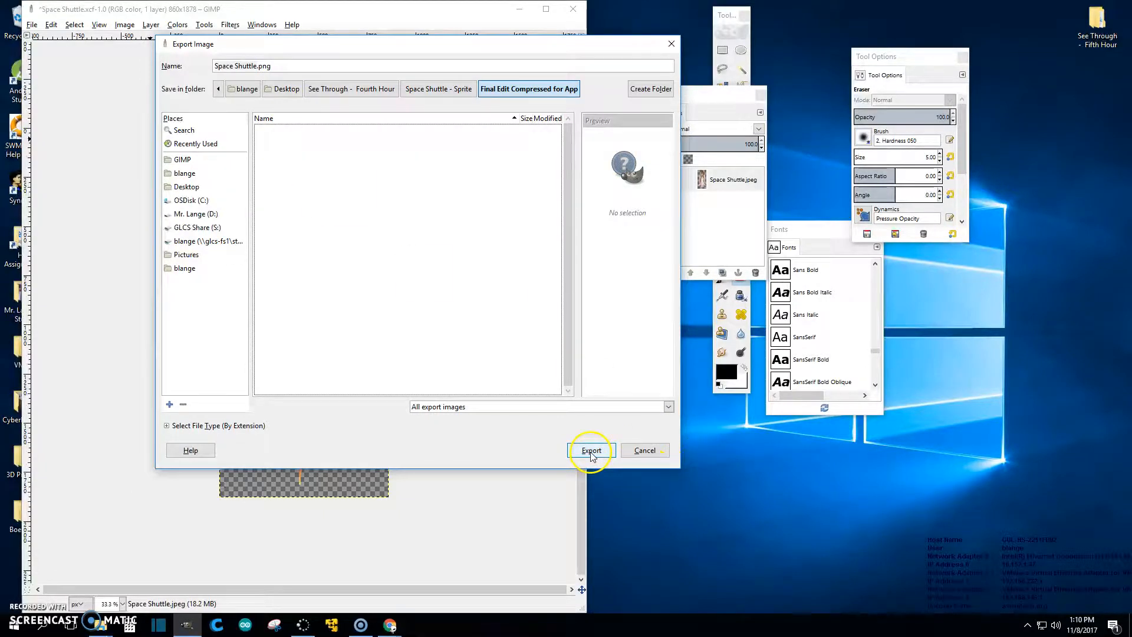
pyautogui.click(591, 452)
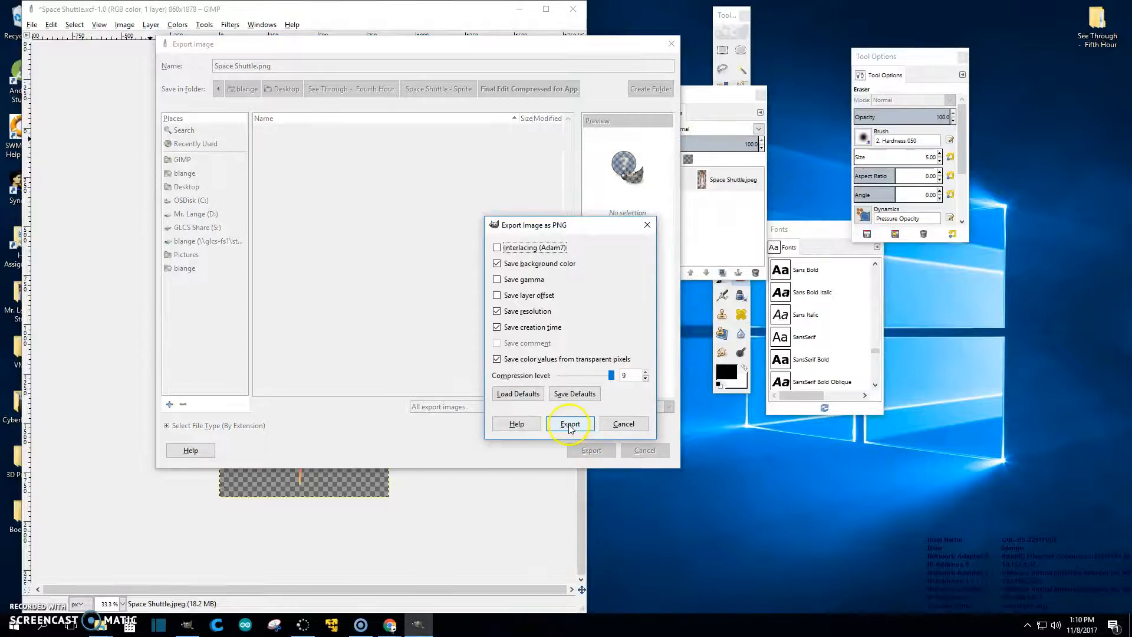
pyautogui.click(499, 362)
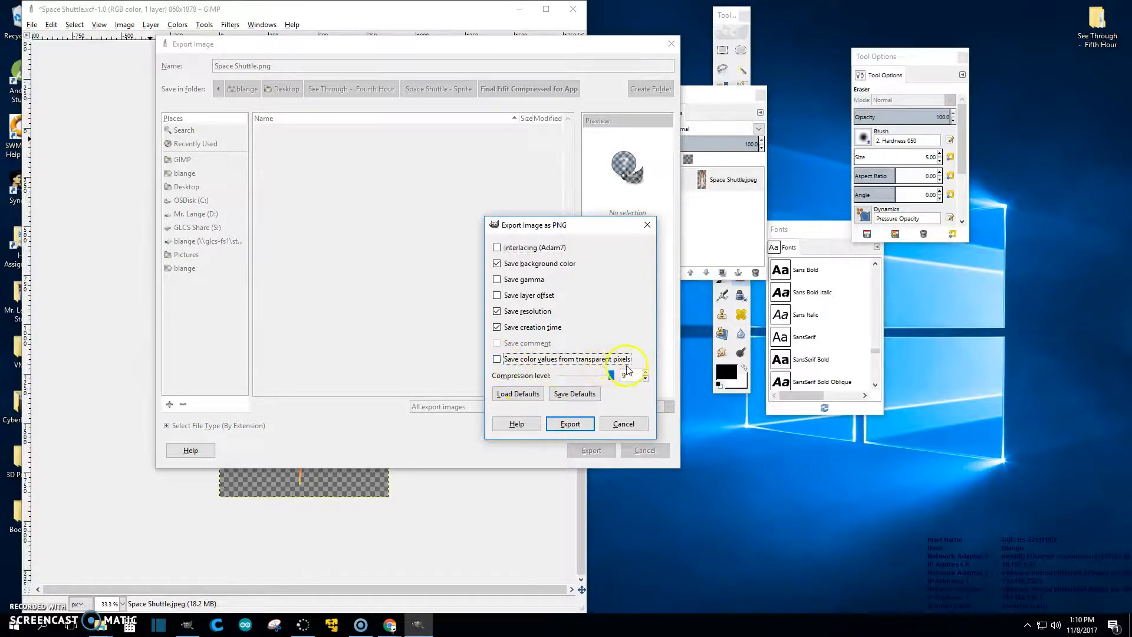
pyautogui.click(562, 424)
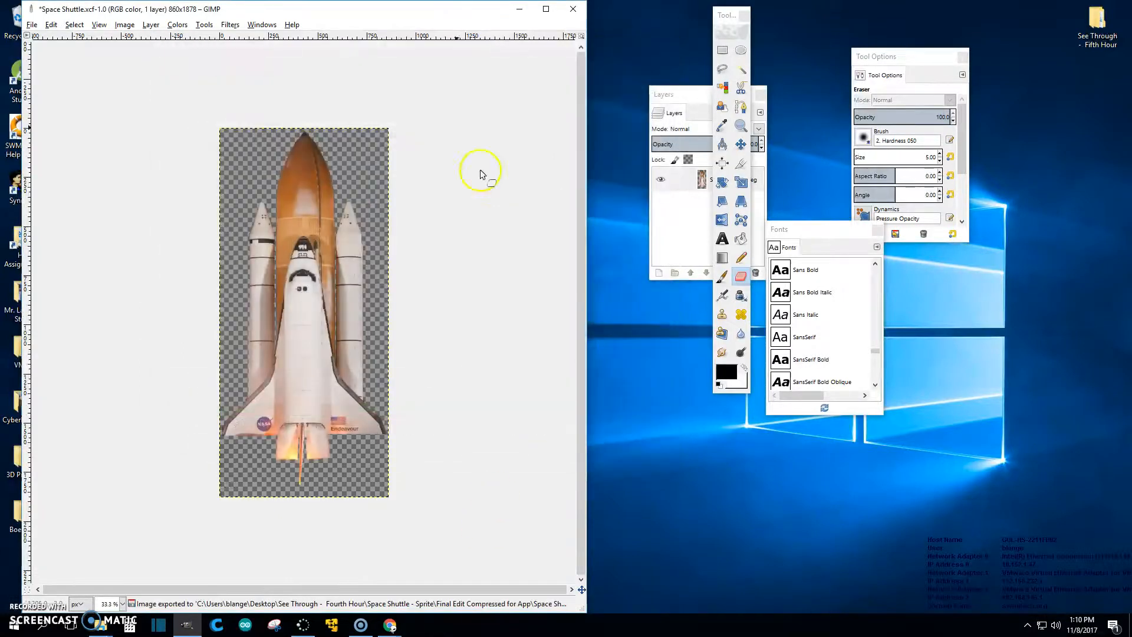
# Step: Browse to See Through - Fourth Hour > Space Shuttle - Sprite > Final Edit Compressed for App and open Space Shuttle.png
pyautogui.moveTo(378, 17); pyautogui.dragTo(985, 213)
pyautogui.doubleClick(415, 190)
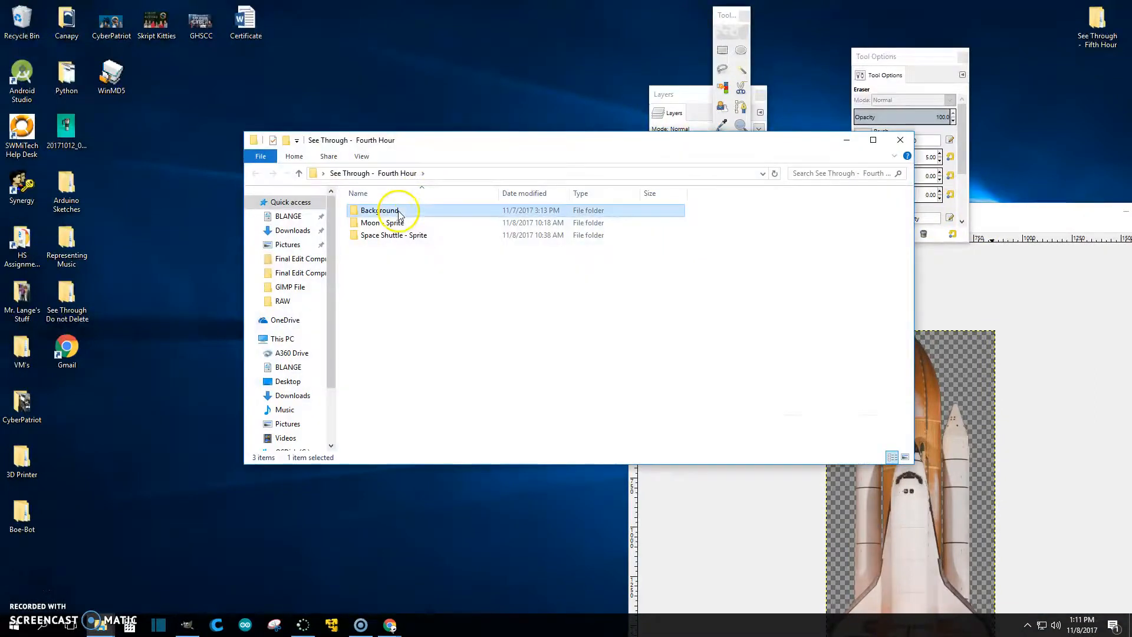
pyautogui.click(388, 236)
pyautogui.doubleClick(387, 237)
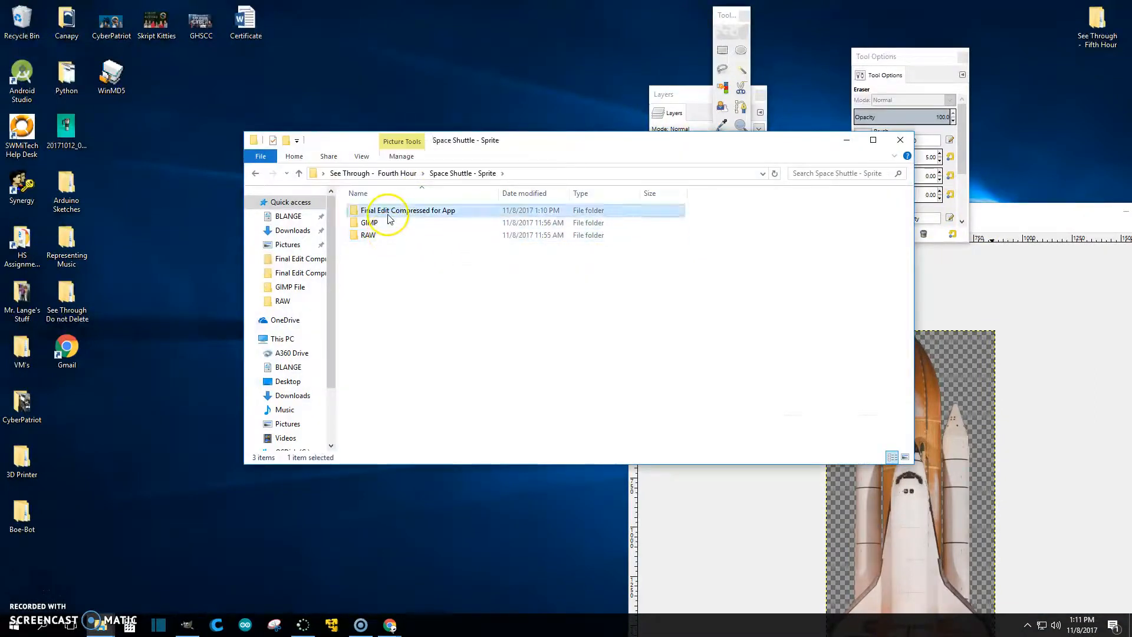
pyautogui.doubleClick(390, 210)
pyautogui.click(378, 217)
pyautogui.doubleClick(378, 217)
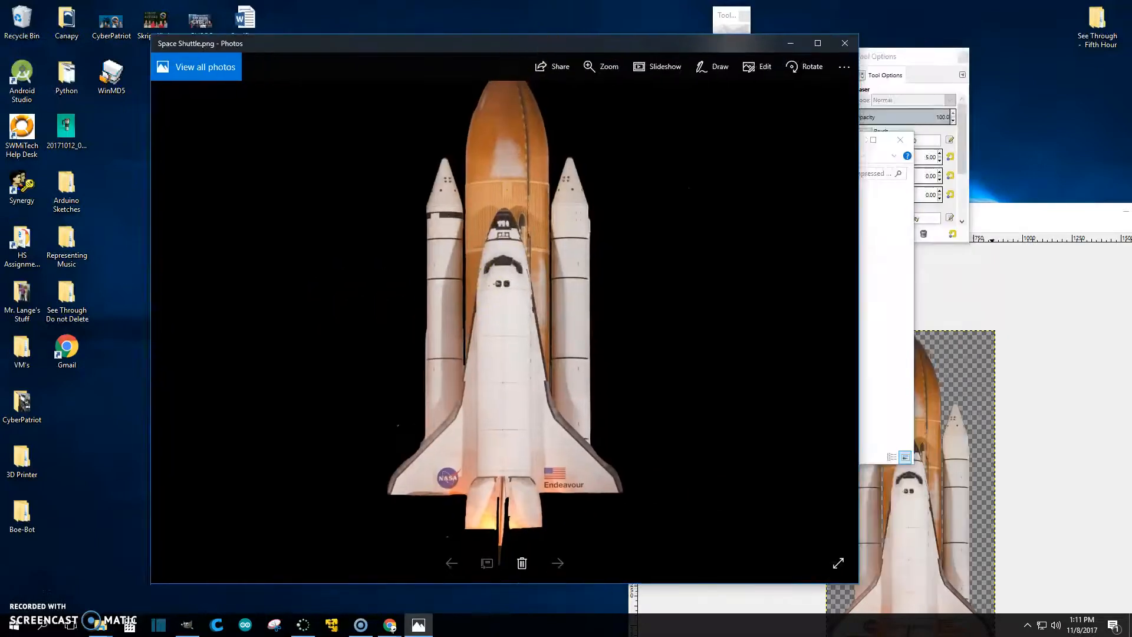
# Step: Maximize Photos and zoom in on the engines and exhaust, then restore the window size
pyautogui.doubleClick(625, 44)
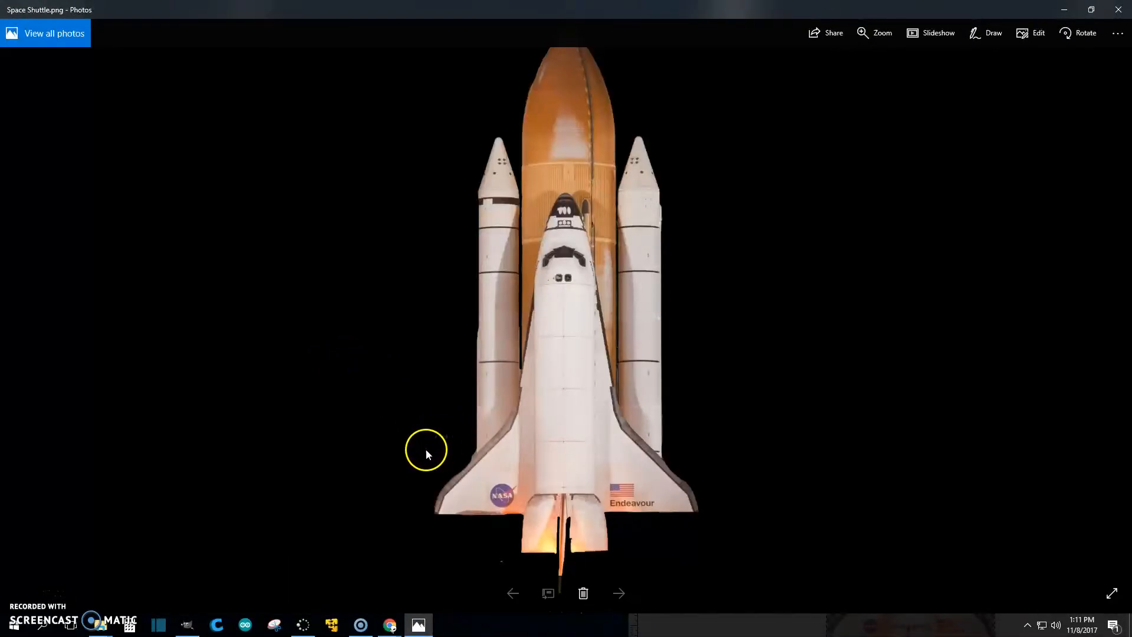
pyautogui.scroll(4, 419, 445)
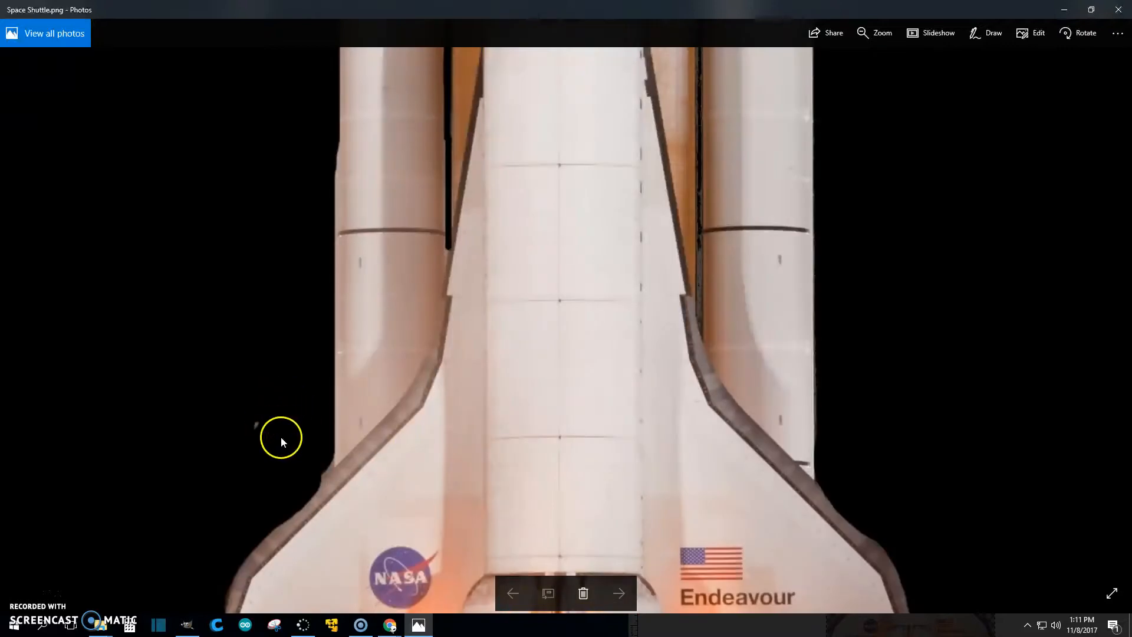
pyautogui.moveTo(856, 468); pyautogui.dragTo(882, 91)
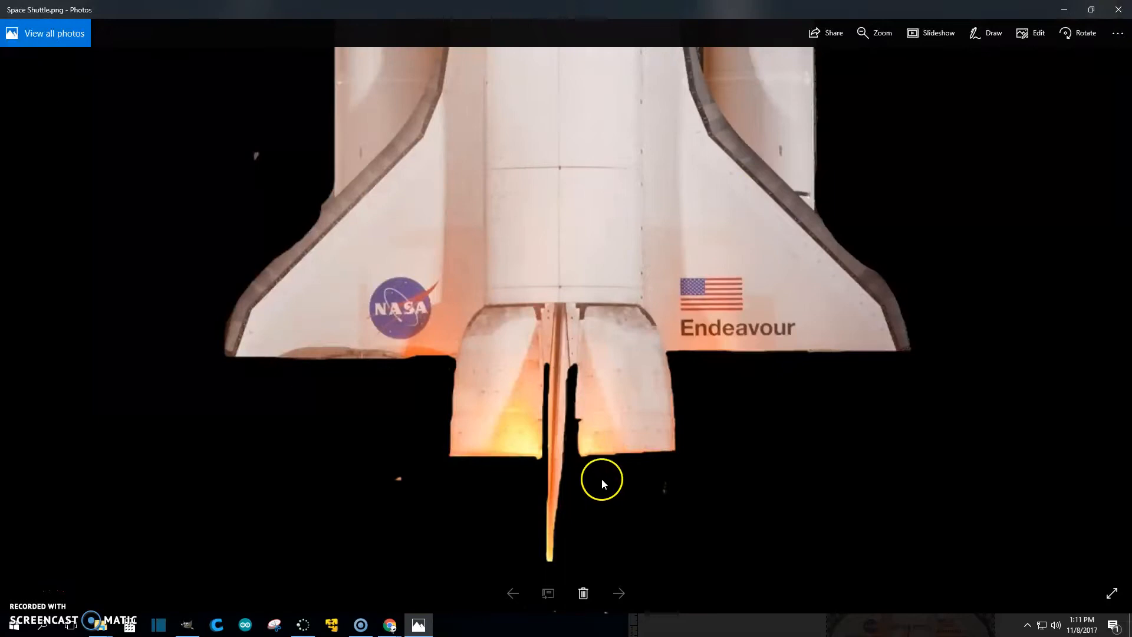
pyautogui.moveTo(752, 9); pyautogui.dragTo(1045, 286)
pyautogui.moveTo(1015, 217); pyautogui.dragTo(447, 48)
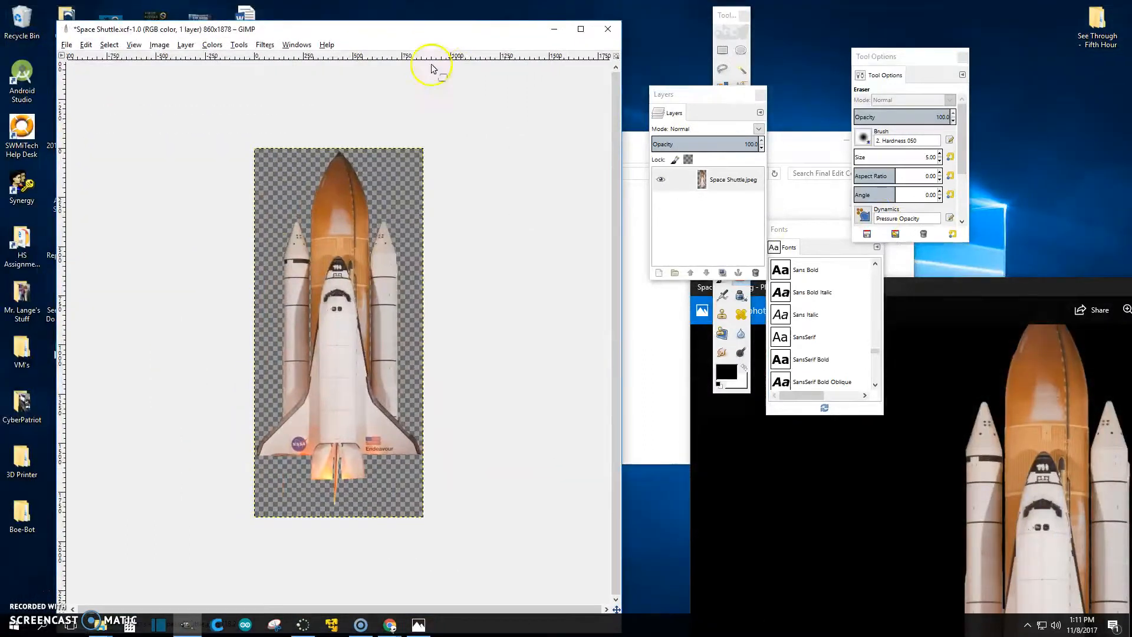
# Step: Place the Photos window at the top right beside GIMP and zoom the GIMP canvas into the engines
pyautogui.moveTo(919, 290); pyautogui.dragTo(833, 30)
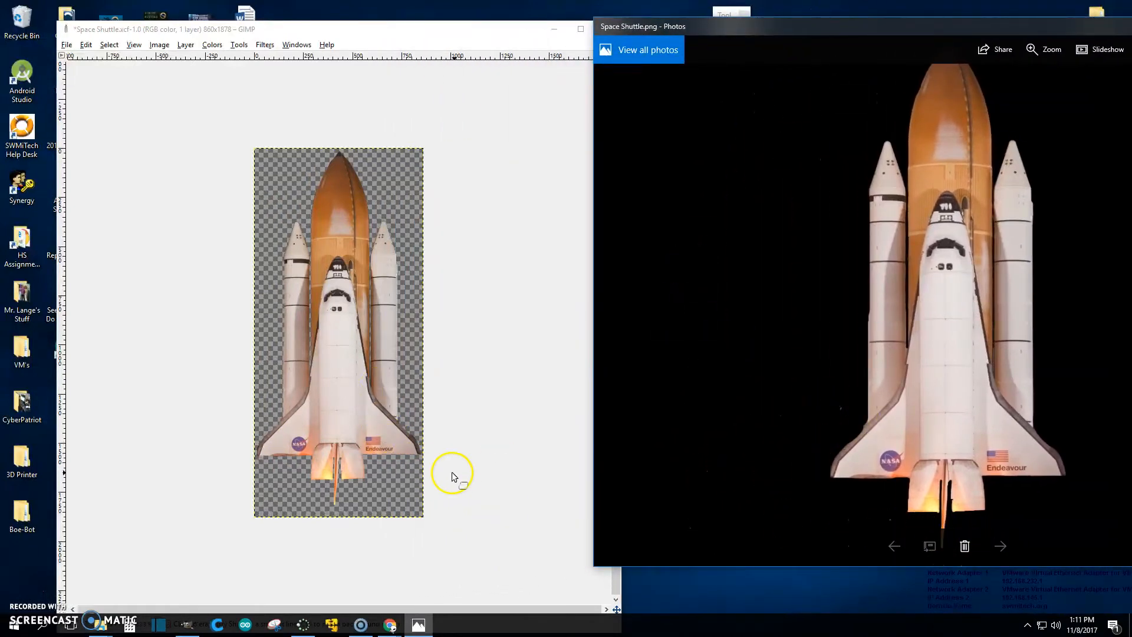
pyautogui.scroll(1, 454, 478)
pyautogui.scroll(5, 453, 476)
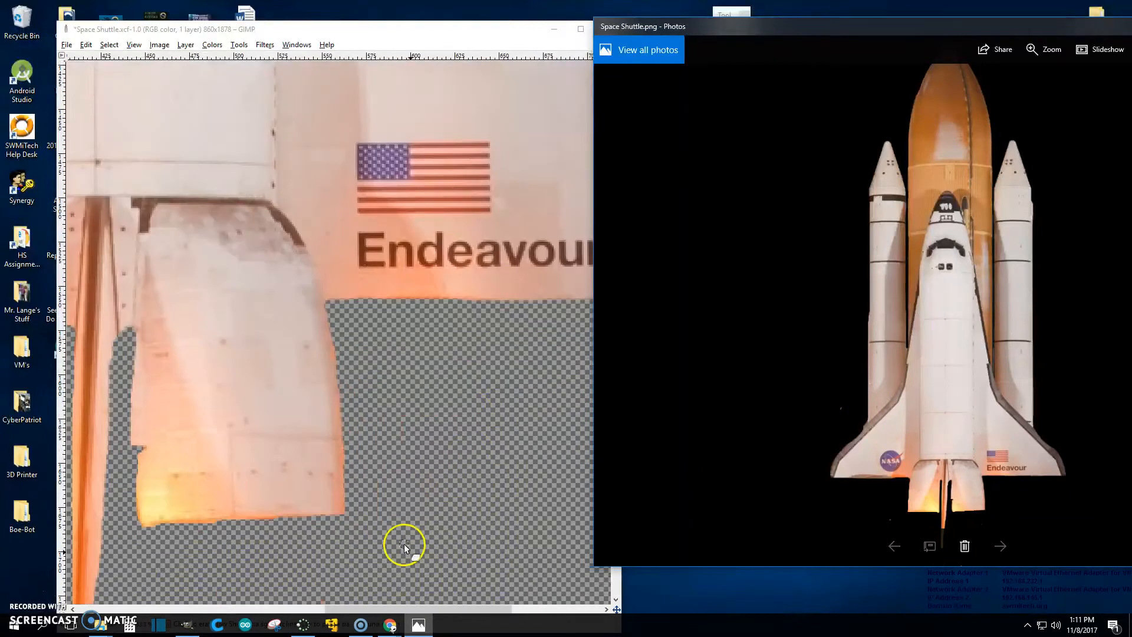